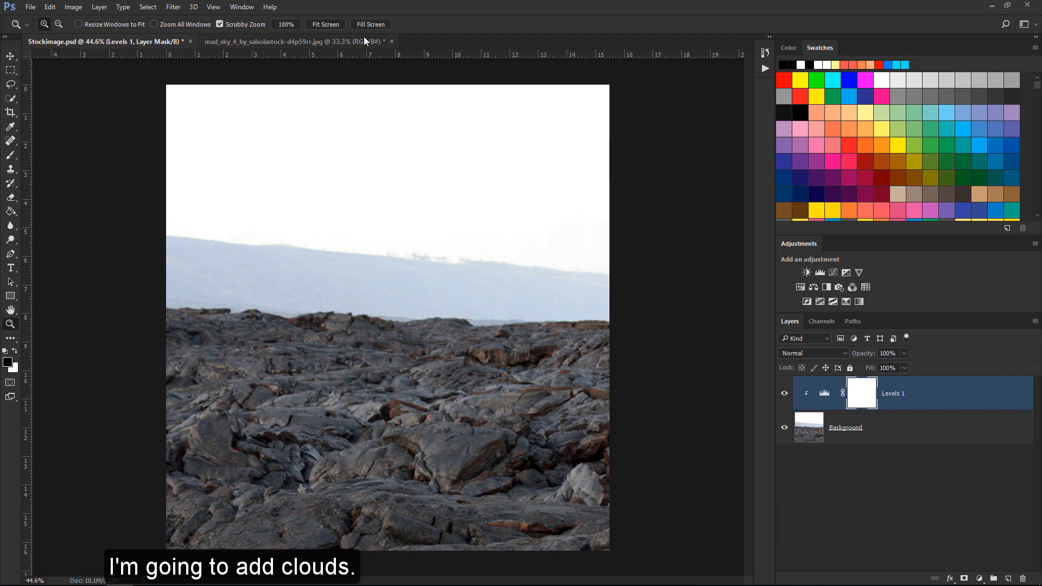
- Copy the stormy sky image from mad_sky_4_by_salsolastock-d4p59rr.jpg into Stockimage.psd as a new layer
click(364, 39)
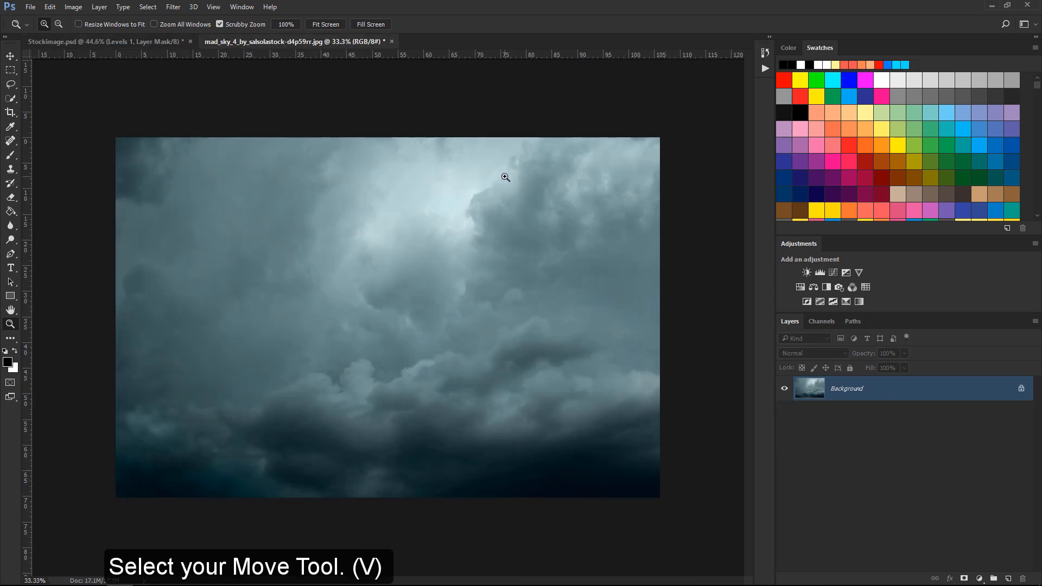
key(v)
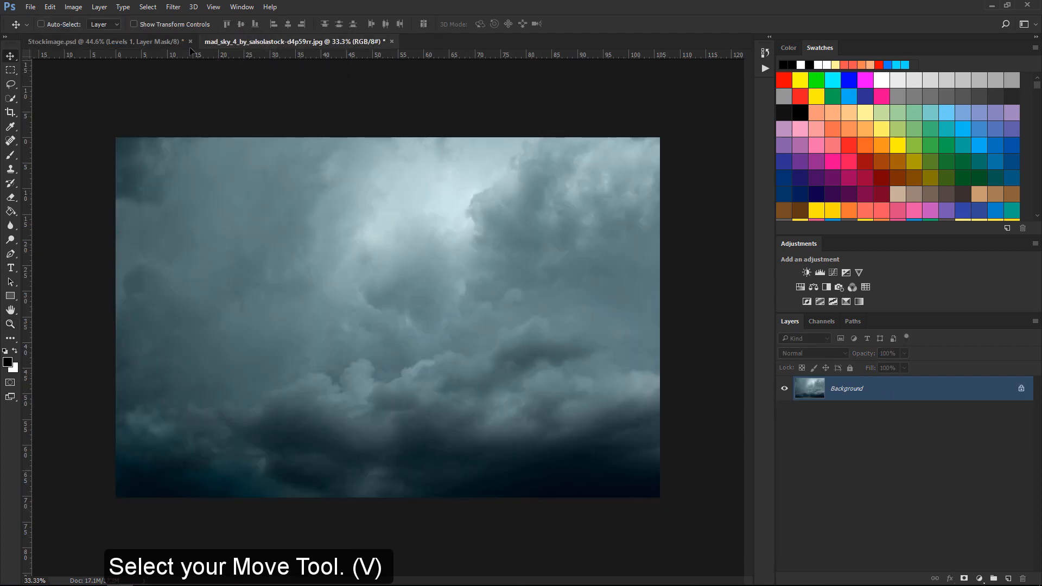
drag(174, 43, 409, 134)
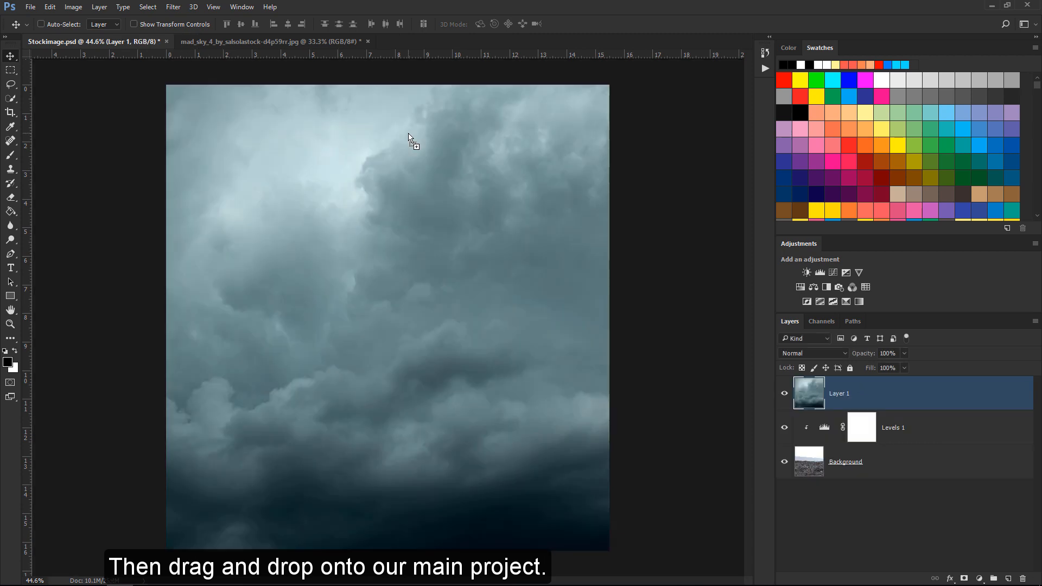
- Scale the cloud layer proportionally to about 61.7% with Free Transform and position it over the upper part of the canvas
key(ctrl+t)
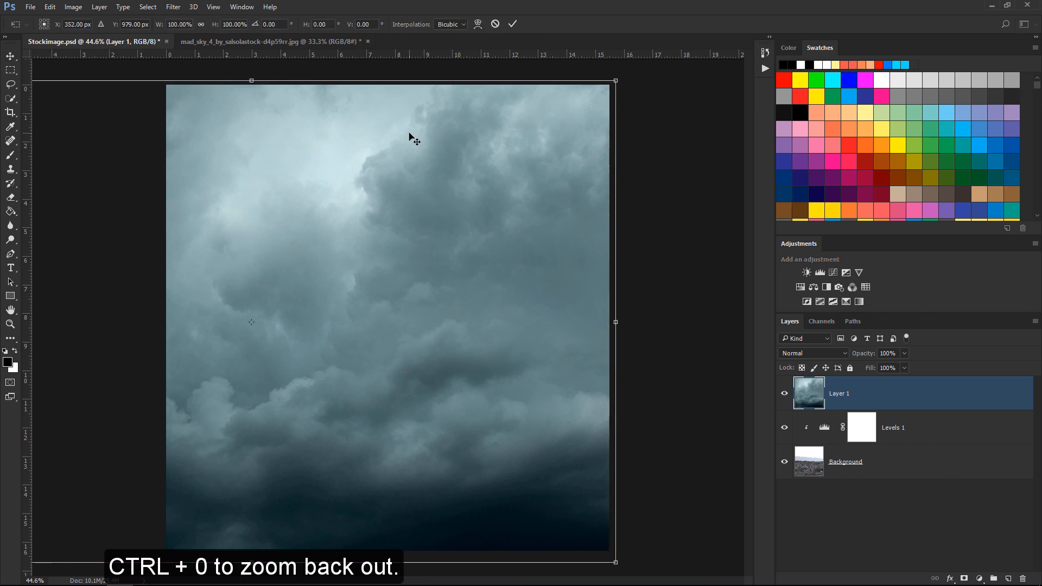
key(ctrl+0)
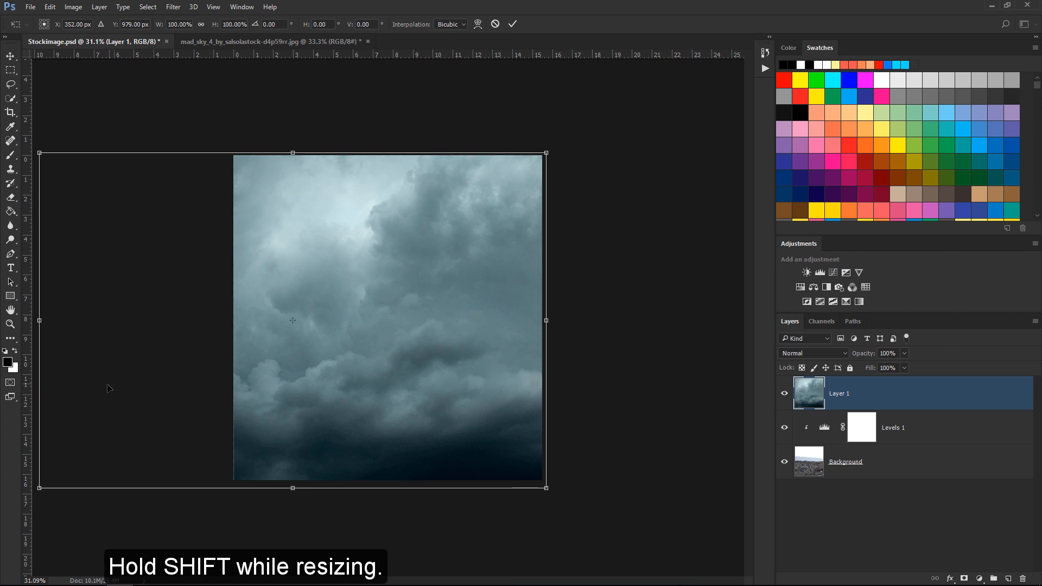
drag(43, 486, 234, 362)
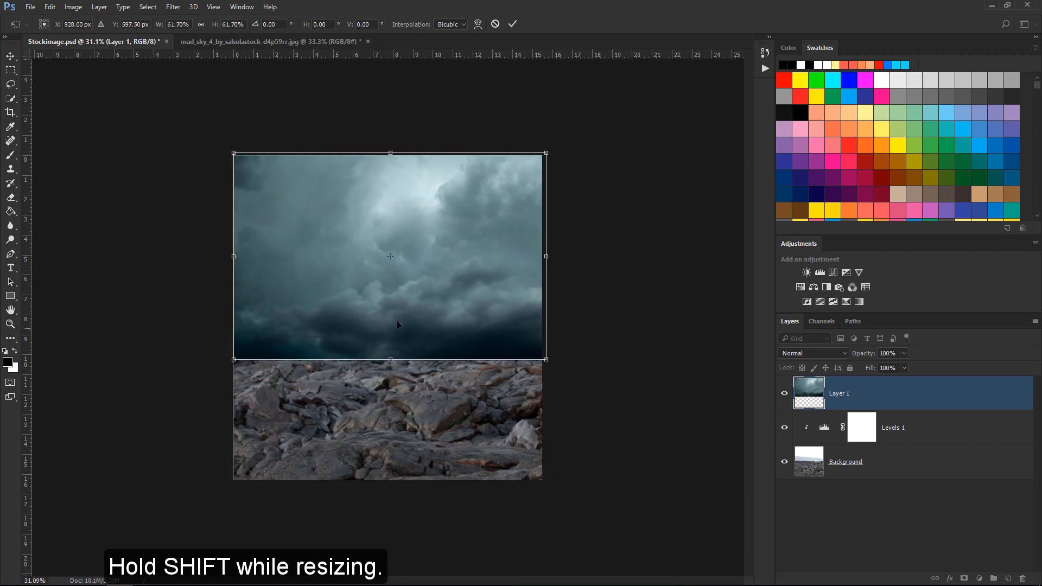
mouse_move(408, 296)
mouse_down()
mouse_move(416, 212)
mouse_move(407, 305)
mouse_up()
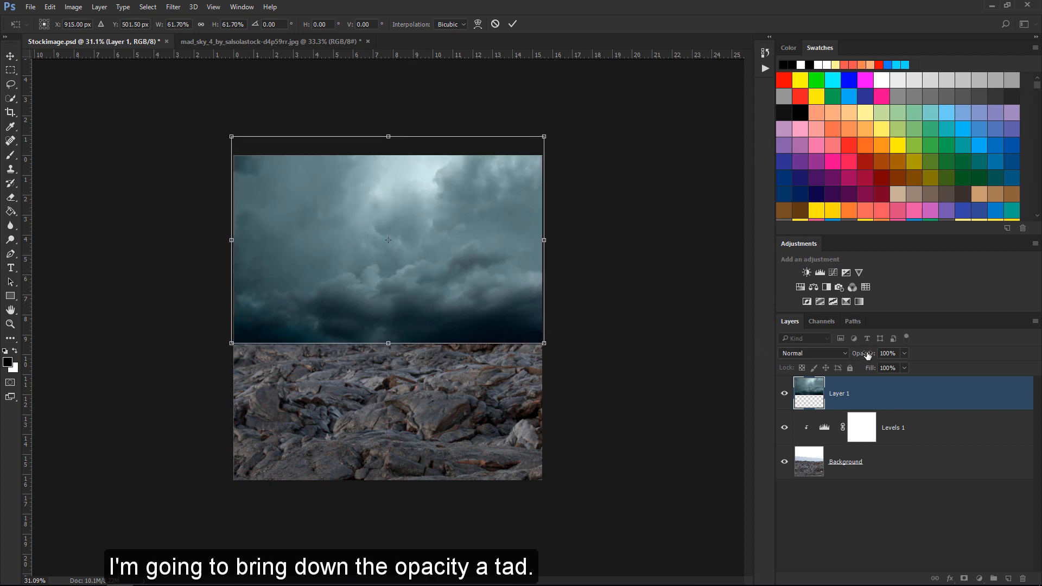
- Refit the clouds to the canvas width at about 61.3% with the layer temporarily at 68% opacity, and apply the transform at 100% opacity
drag(867, 355, 851, 352)
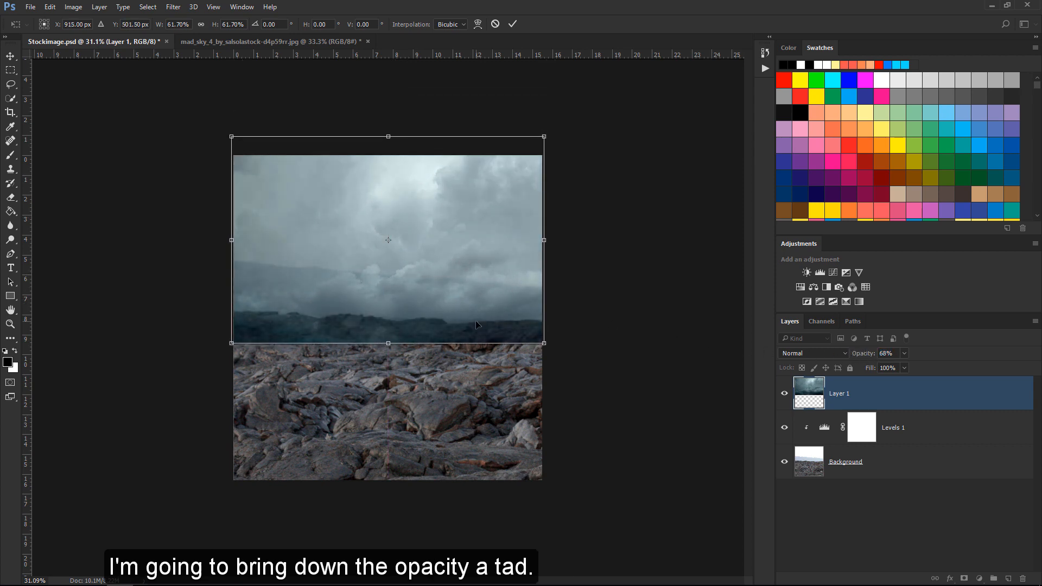
drag(476, 322, 478, 327)
drag(547, 145, 541, 146)
drag(491, 188, 493, 197)
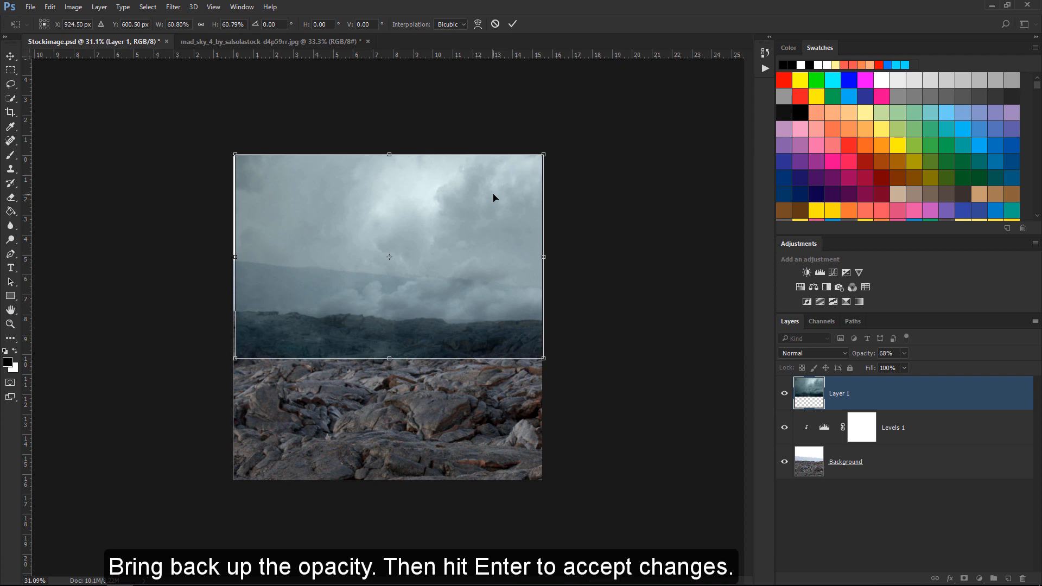
drag(237, 157, 232, 153)
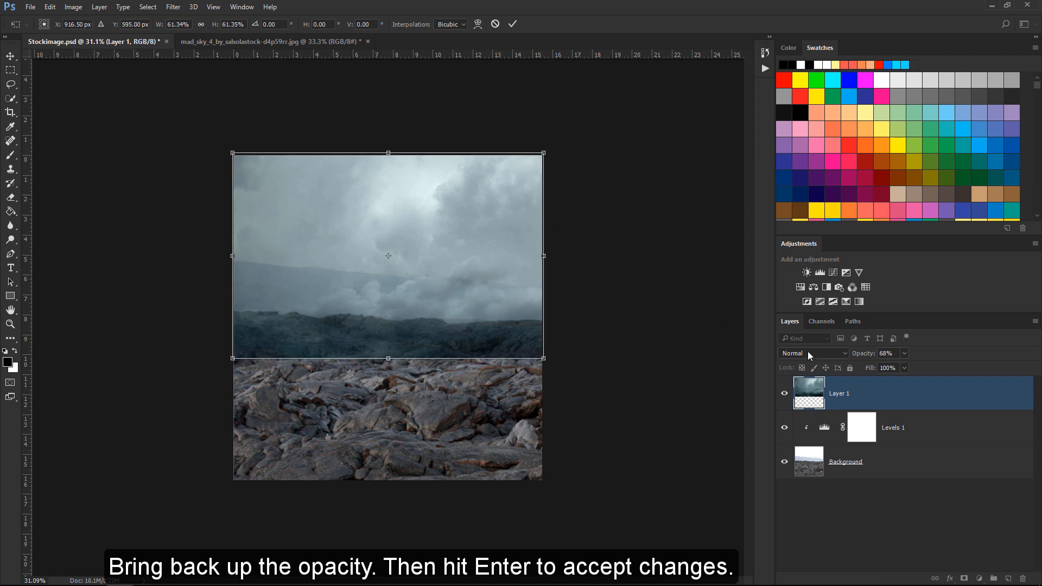
drag(863, 356, 927, 359)
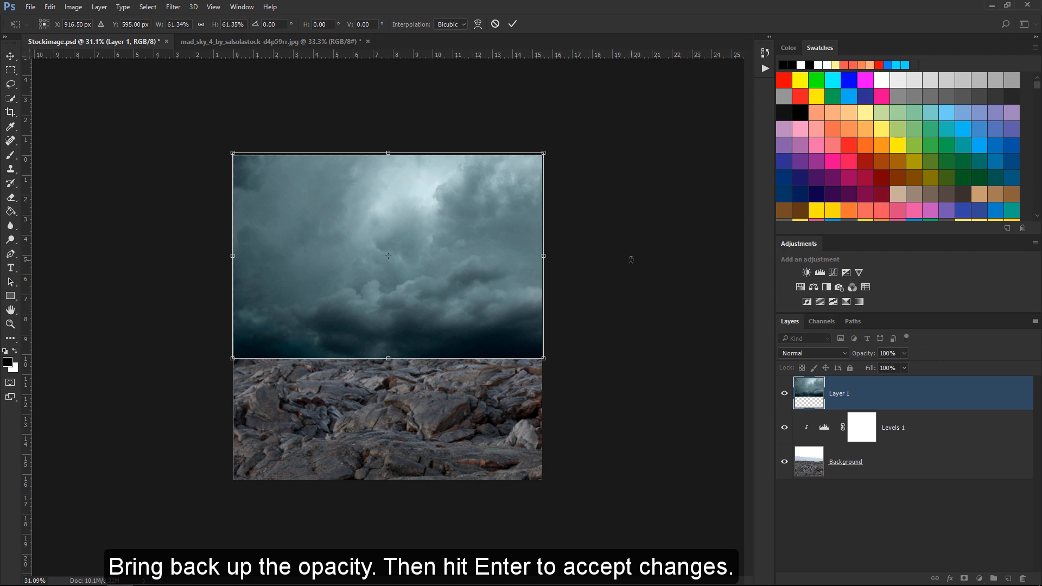
click(512, 26)
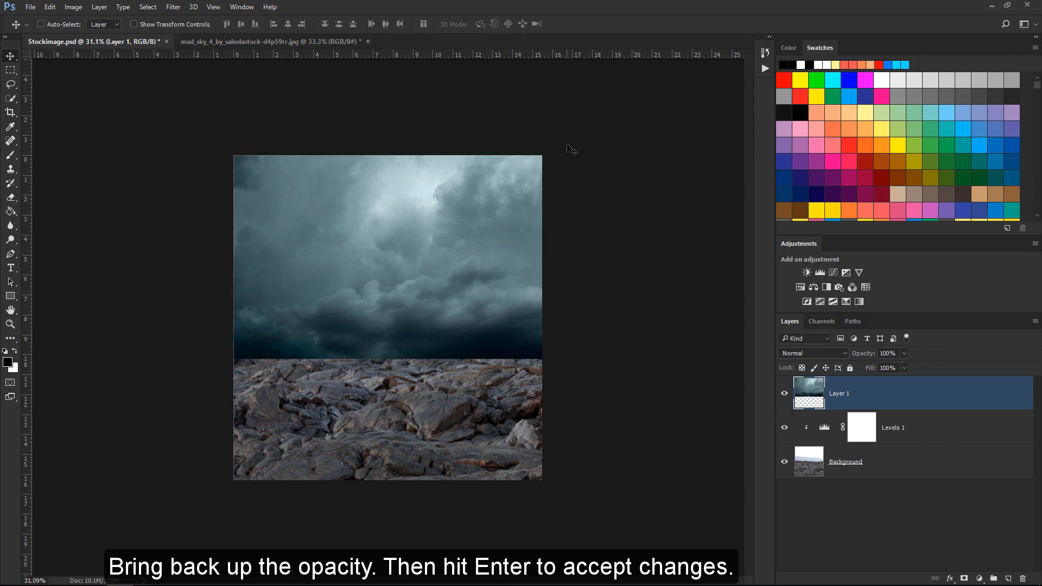
- Rename the cloud layer as Sky
key(z)
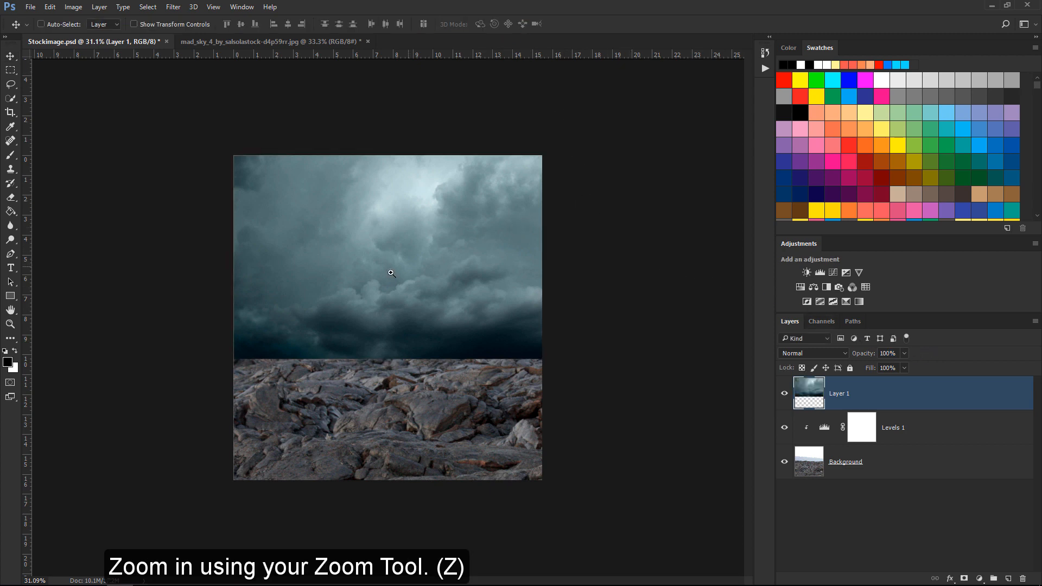
drag(383, 293, 383, 293)
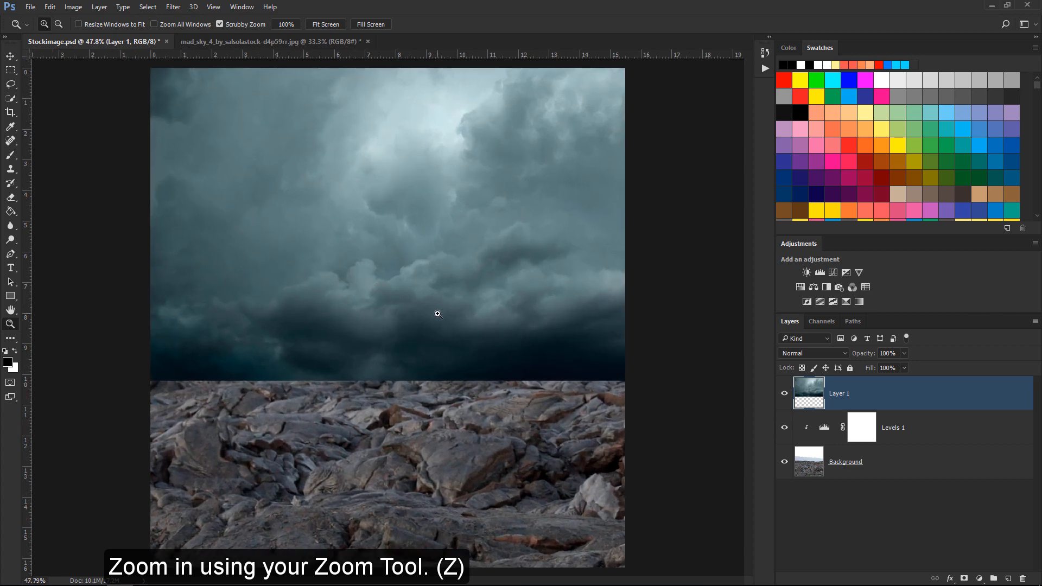
double_click(834, 394)
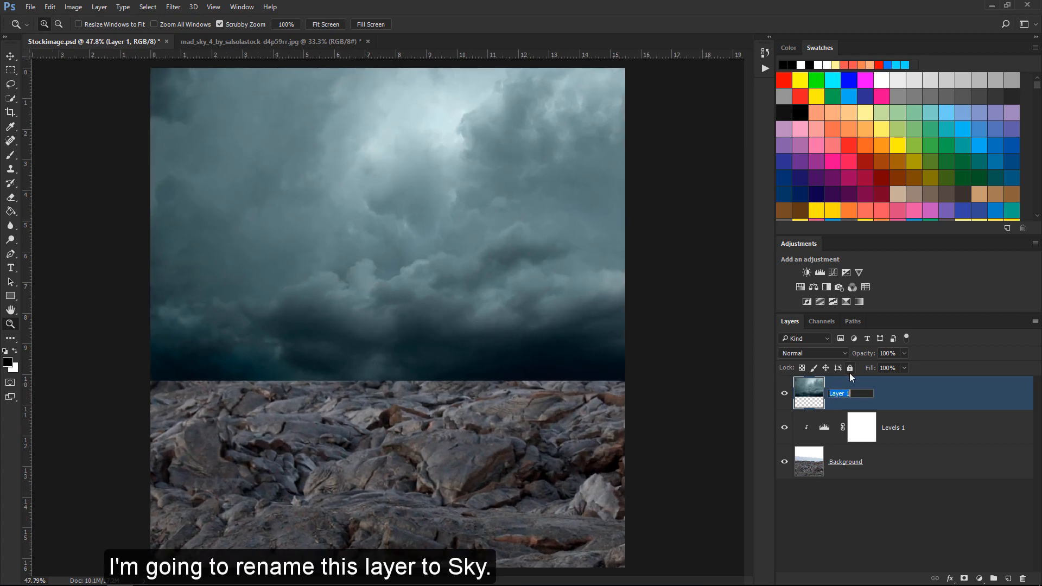
text(Sky)
key(Return)
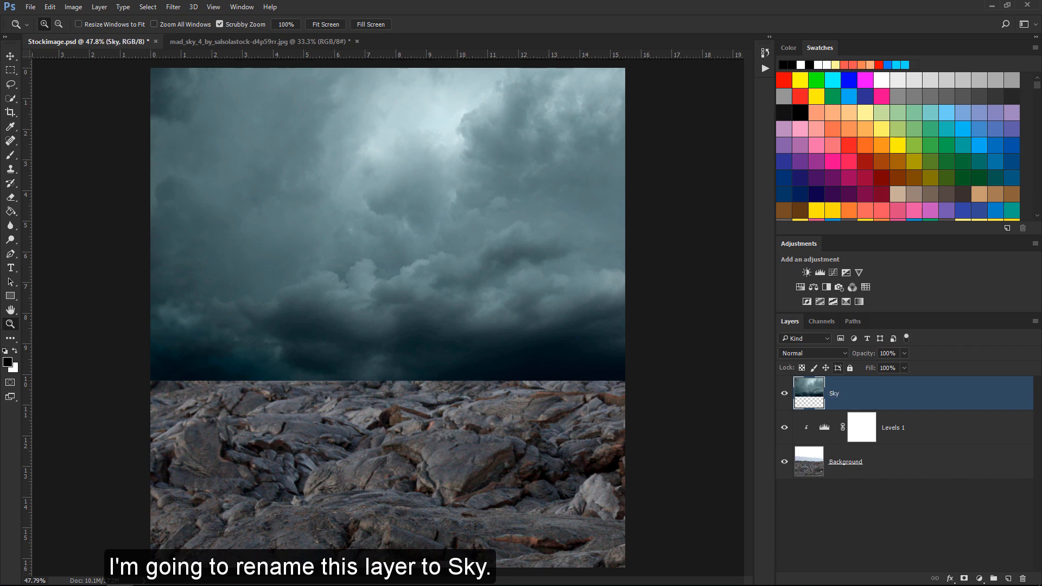
- Add a layer mask to the Sky layer and choose the soft round 35 px brush for painting on it
click(963, 579)
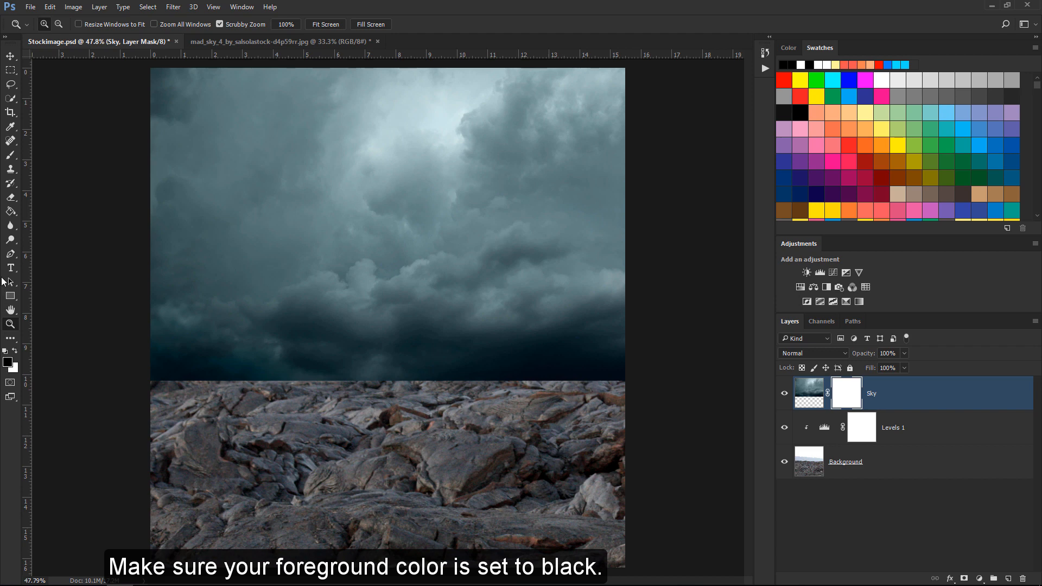
click(14, 155)
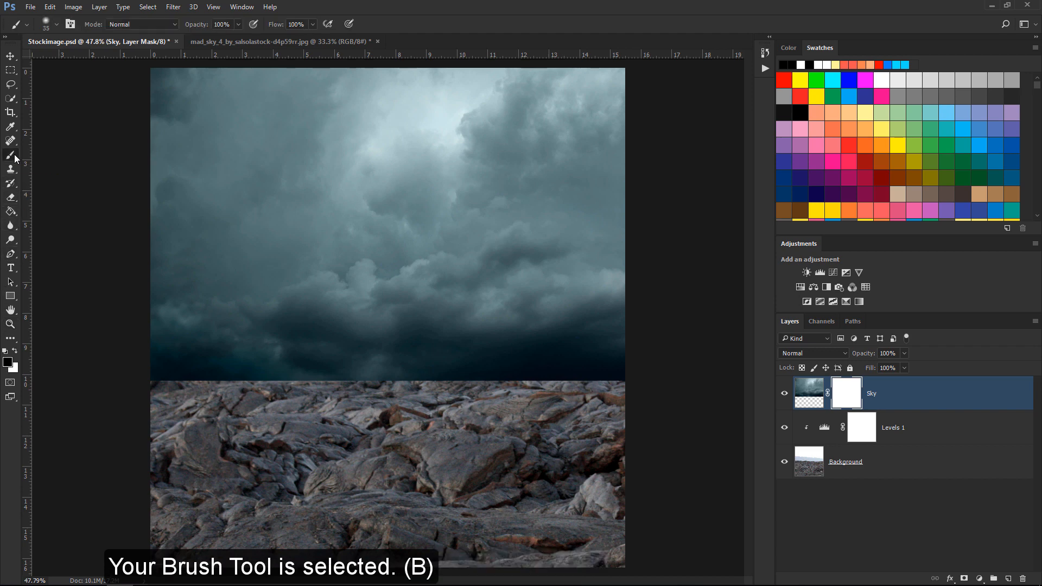
click(56, 24)
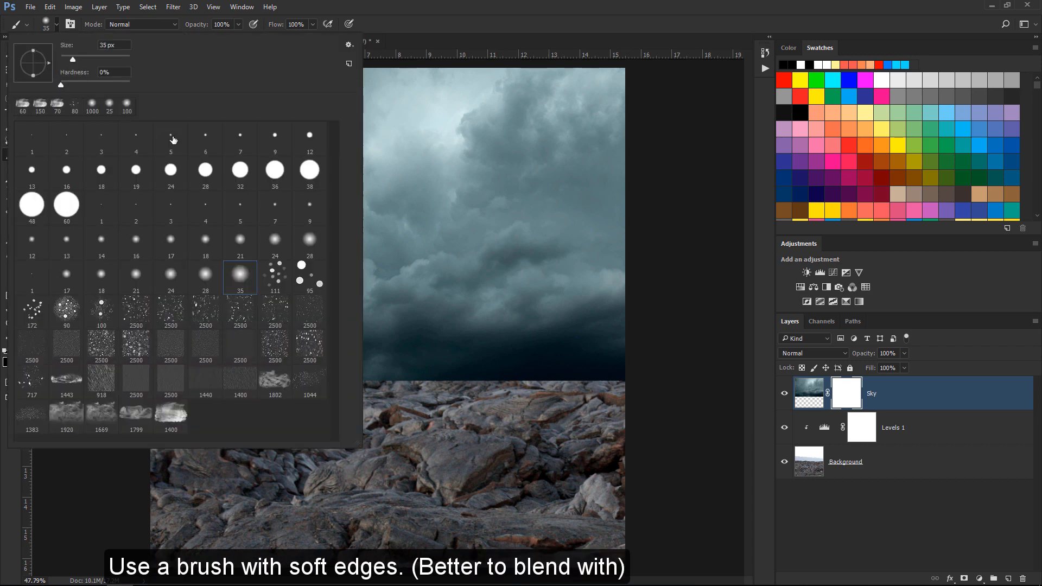
double_click(239, 282)
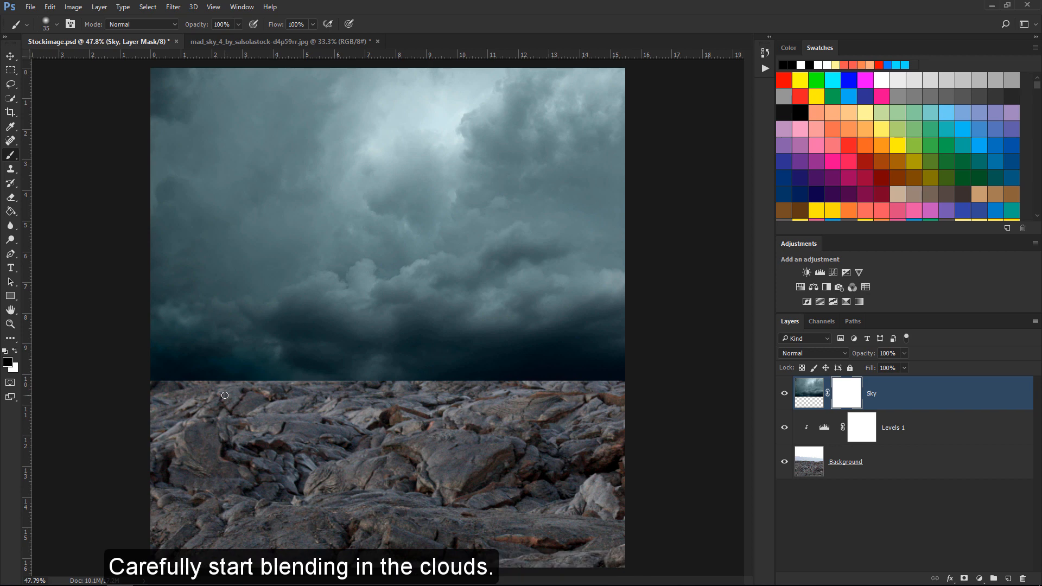
- Paint black with an enlarged soft brush across the Sky mask along the hard edge between clouds and rocks
key(bracketright)
key(bracketright)
key(bracketright)
key(bracketright)
key(bracketright)
key(bracketright)
key(bracketright)
key(bracketright)
mouse_move(151, 395)
mouse_down()
mouse_move(427, 405)
mouse_move(624, 397)
mouse_up()
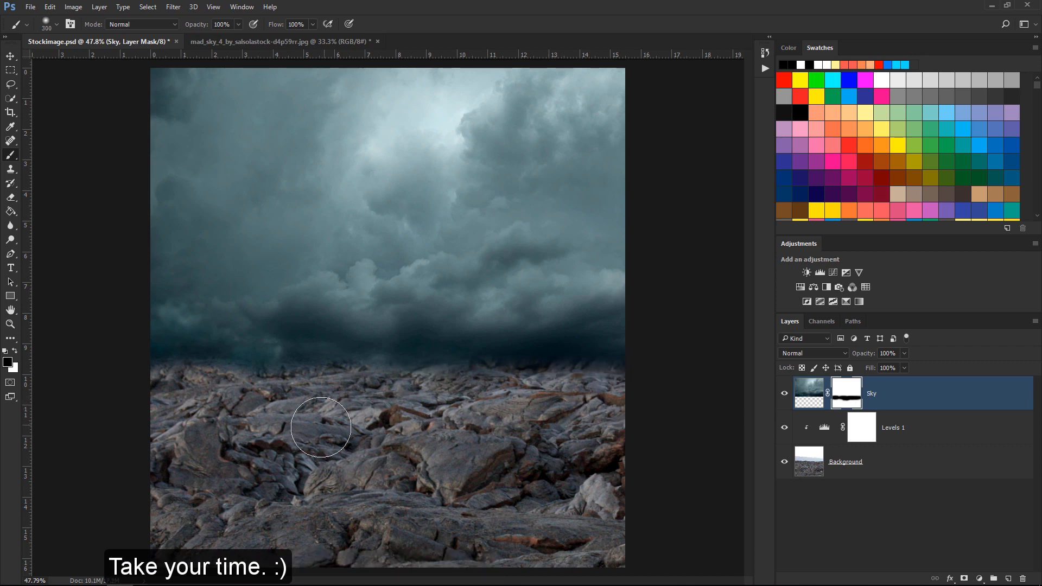
- Mask away the dark lower clouds up to the distant rocky horizon with a soft brush of about 400 px
key(bracketright)
key(bracketright)
key(bracketright)
key(bracketright)
mouse_move(186, 430)
mouse_down()
mouse_move(523, 412)
mouse_move(577, 420)
mouse_move(600, 393)
mouse_move(598, 380)
mouse_move(175, 362)
mouse_move(628, 365)
mouse_up()
key(bracketleft)
key(bracketleft)
key(bracketleft)
key(bracketleft)
key(bracketright)
key(bracketright)
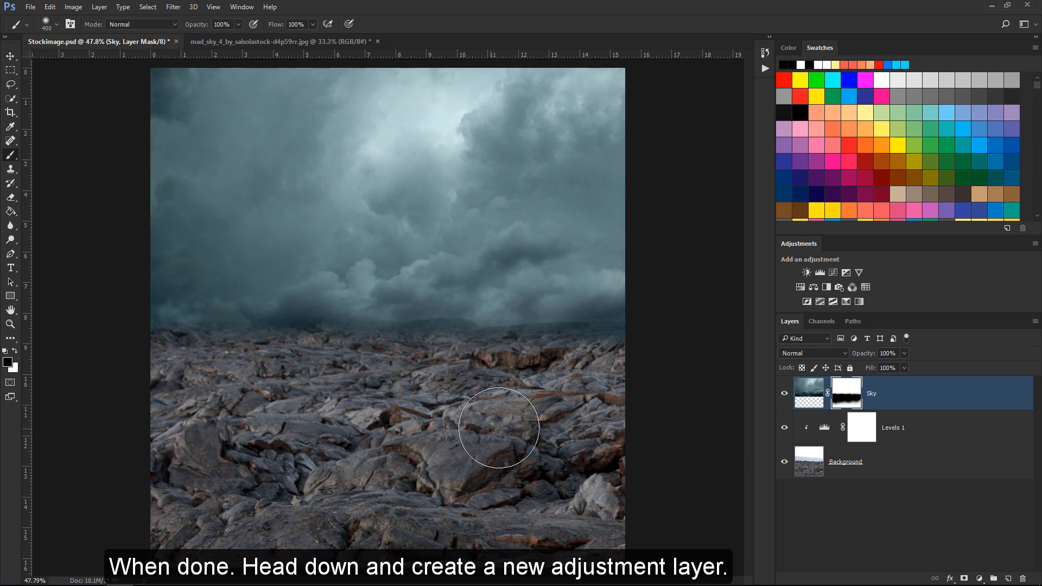
- Add a Levels adjustment layer clipped to the Sky layer, with shadows at 41 and midtones at 0.80
click(979, 578)
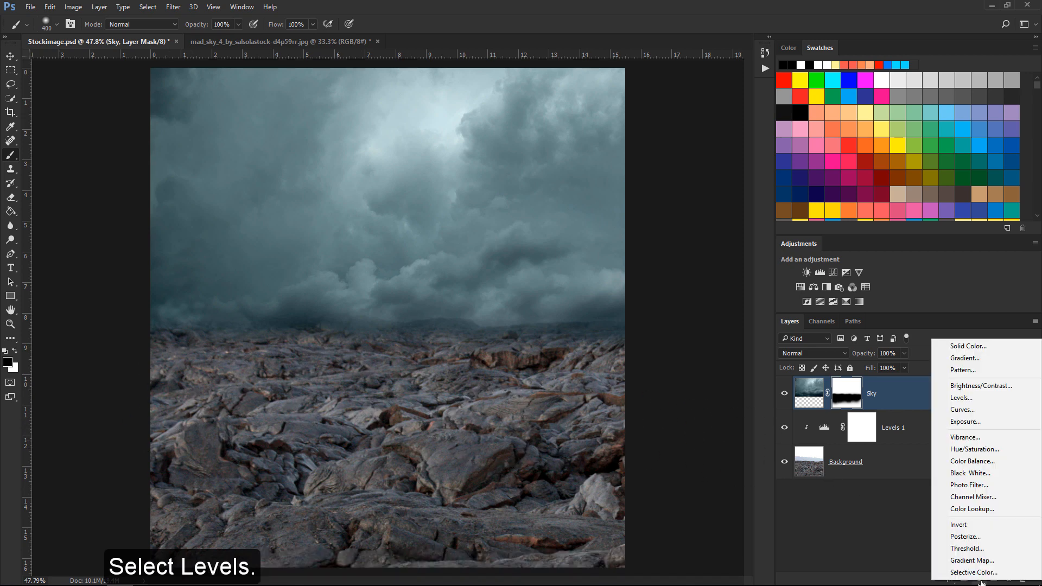
click(940, 398)
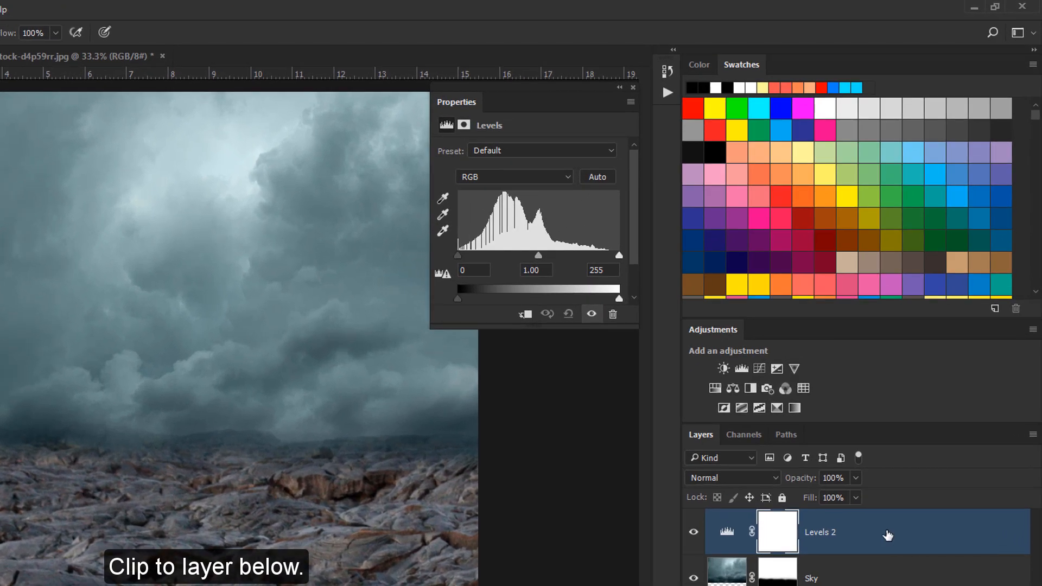
click(525, 314)
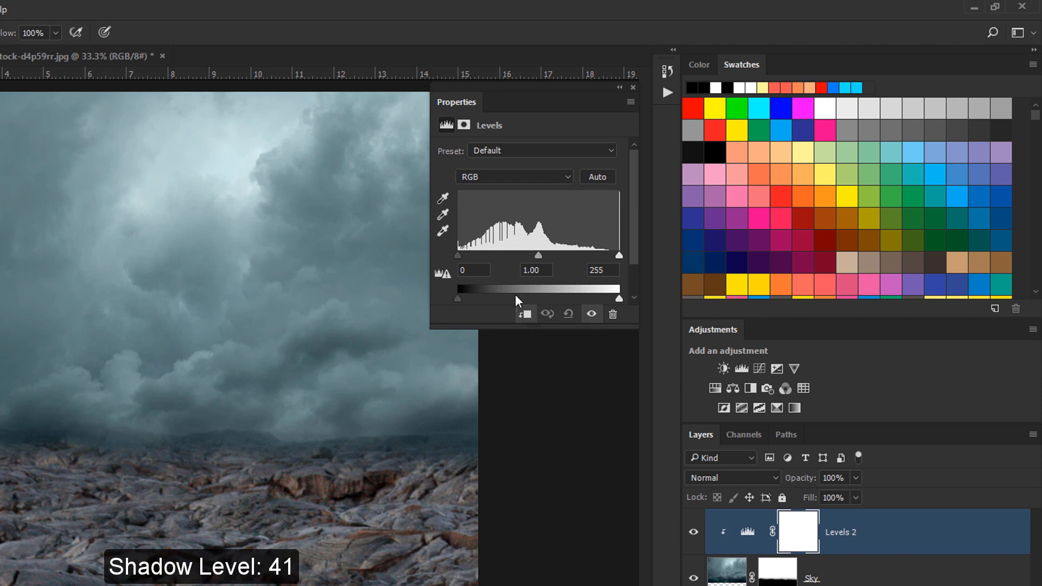
drag(456, 254, 484, 255)
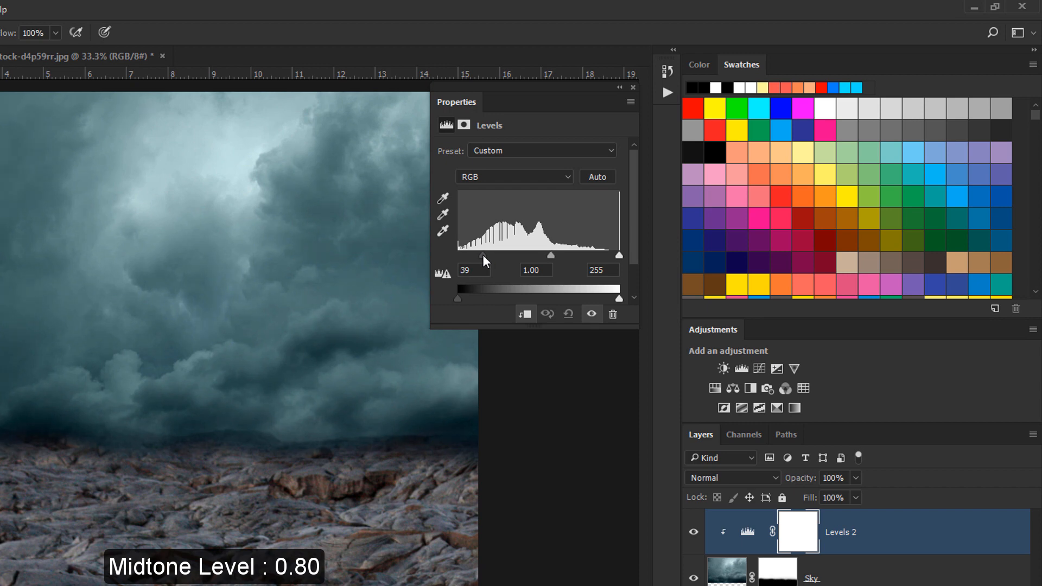
drag(483, 256, 561, 256)
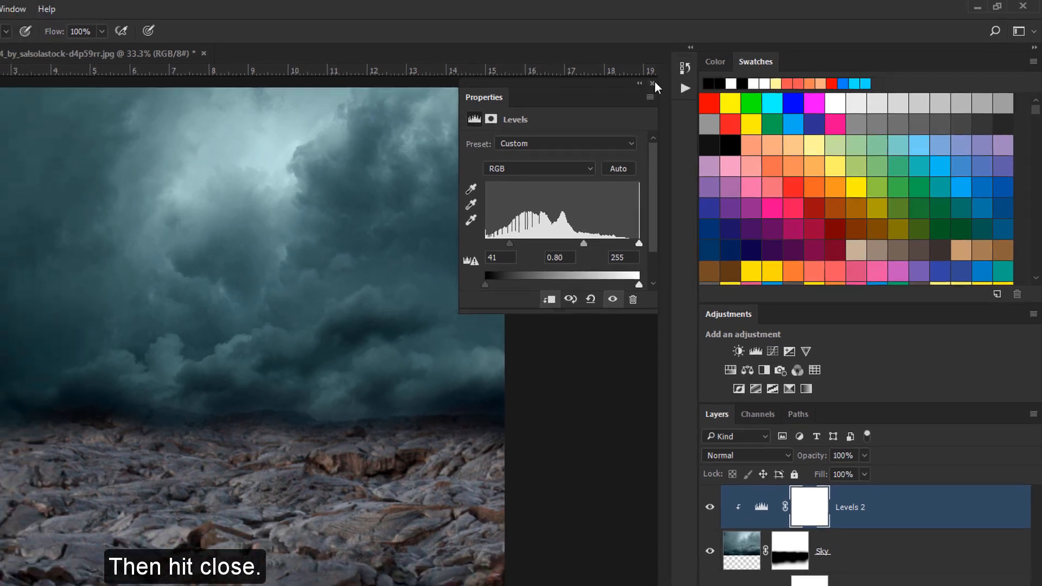
click(632, 87)
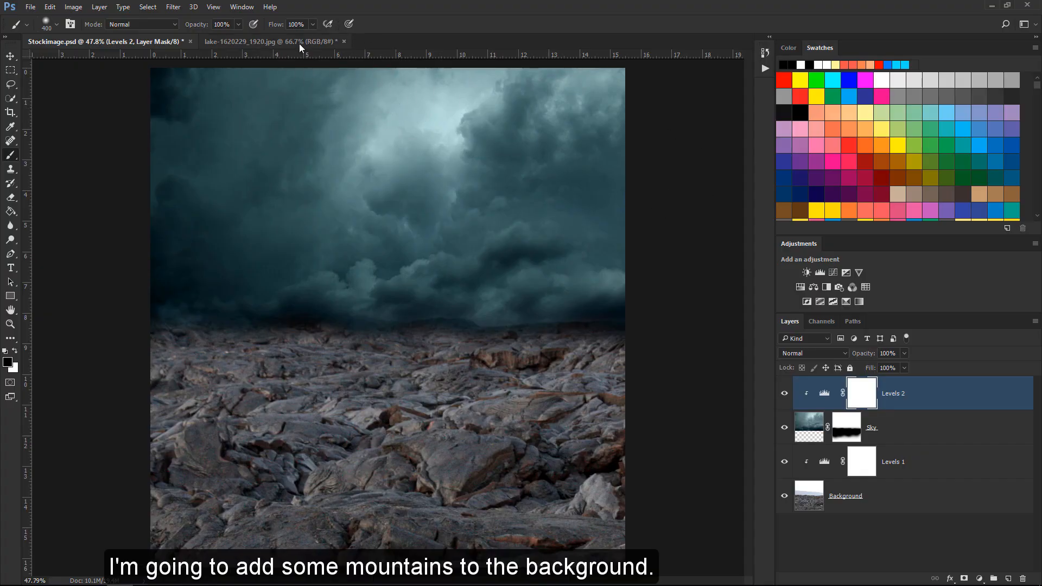
- Select the mountains in lake-1620229_1920.jpg with the Quick Selection tool, subtracting the spots that spill into the lake
click(298, 43)
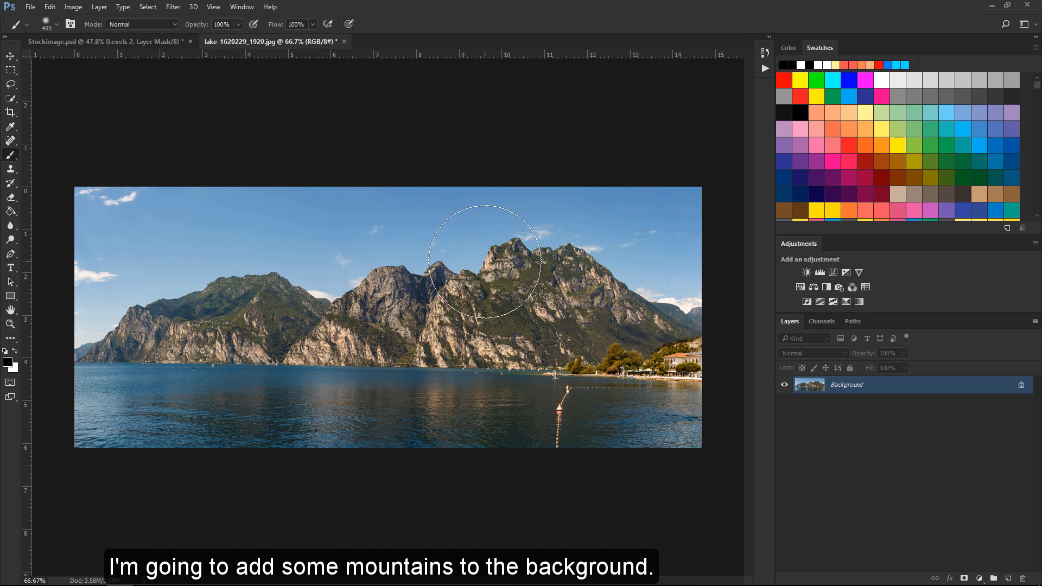
key(w)
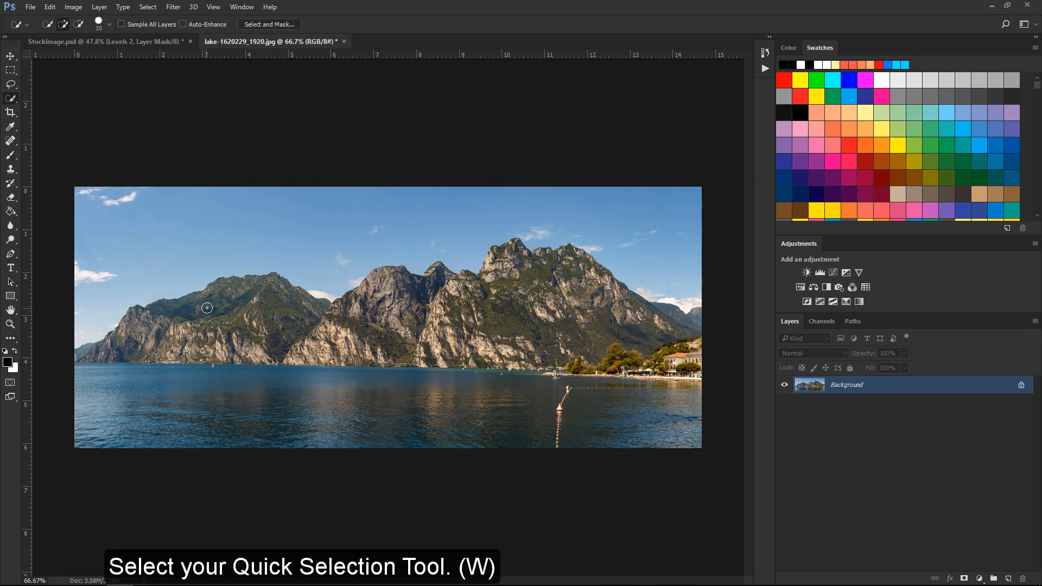
mouse_move(166, 317)
mouse_down()
mouse_move(145, 325)
mouse_move(423, 292)
mouse_move(513, 255)
mouse_move(545, 255)
mouse_move(536, 355)
mouse_move(220, 351)
mouse_up()
mouse_move(99, 351)
mouse_down()
mouse_move(320, 353)
mouse_move(237, 357)
mouse_up()
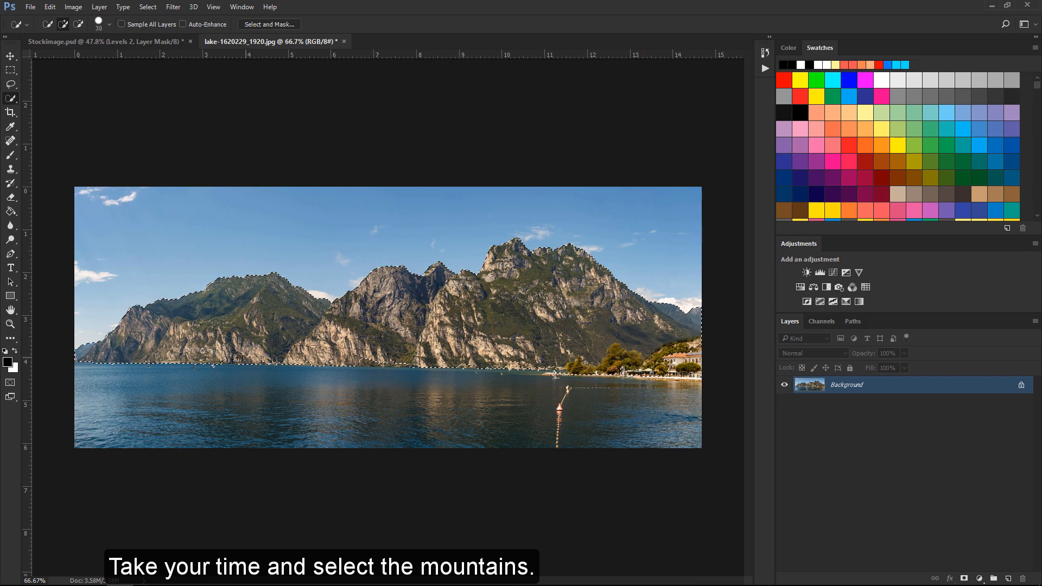
drag(369, 358, 504, 359)
mouse_move(664, 364)
mouse_down()
mouse_move(562, 369)
mouse_move(616, 351)
mouse_move(644, 359)
mouse_move(703, 343)
mouse_up()
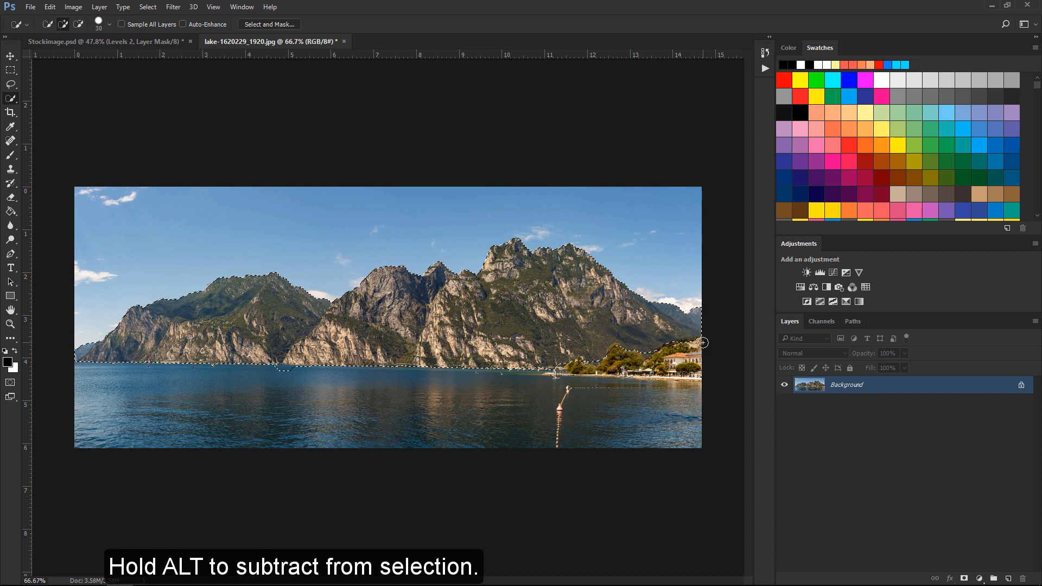
drag(299, 375, 285, 374)
drag(218, 372, 212, 371)
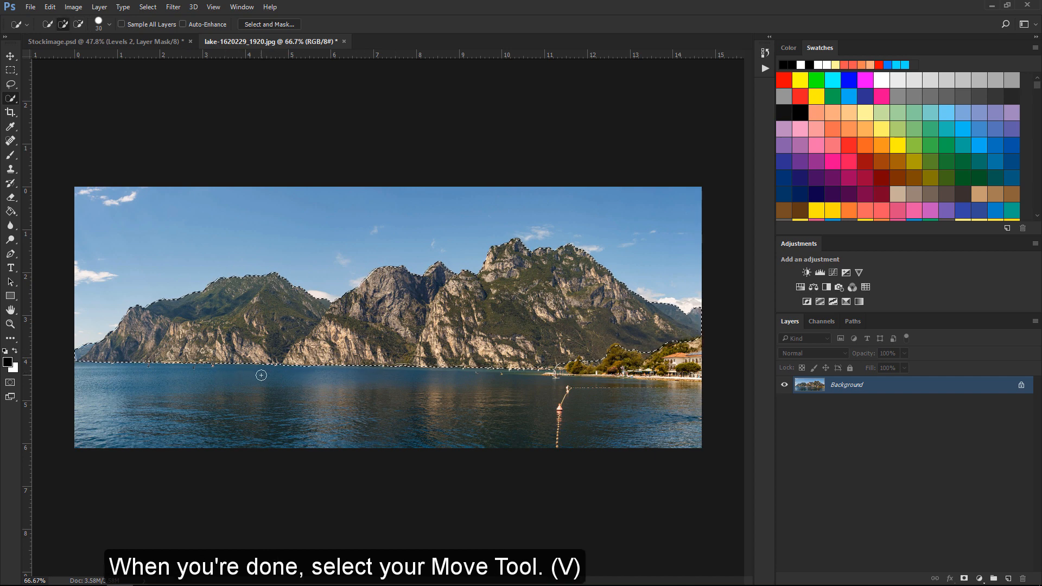
- Move the selected mountains into Stockimage.psd and position them just above the rocky horizon
key(v)
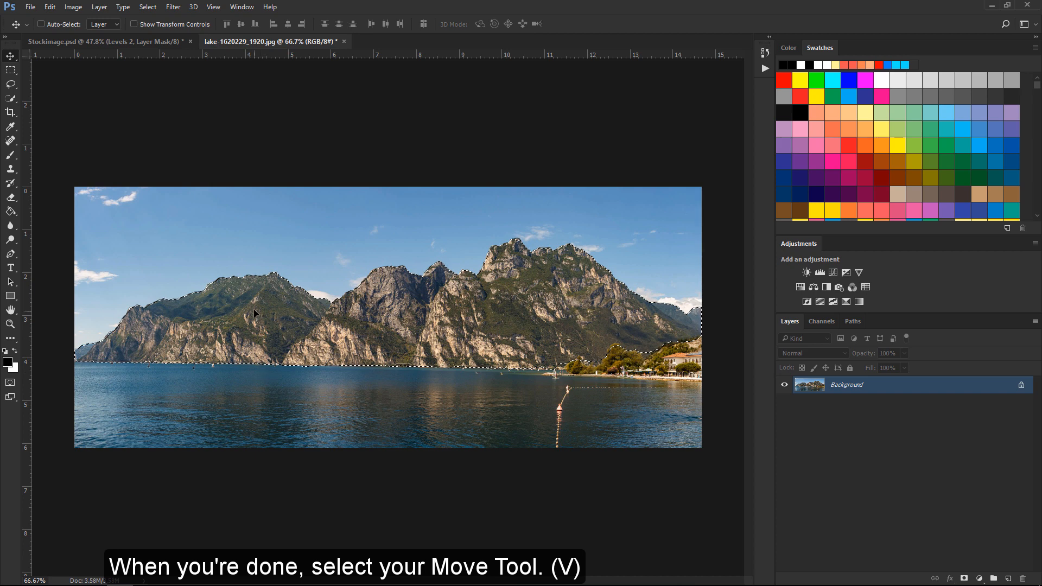
drag(252, 308, 385, 207)
drag(533, 230, 449, 289)
- Scale the mountains to about 126% and reposition them so they span the full canvas width above the rocks
key(ctrl+t)
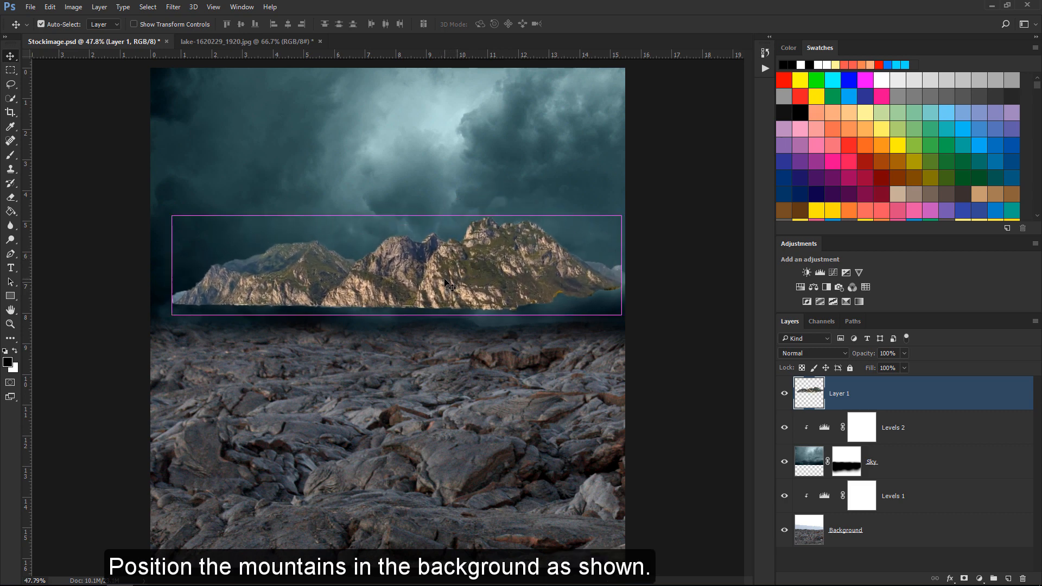
drag(623, 216, 658, 207)
drag(398, 210, 397, 196)
key(ctrl+z)
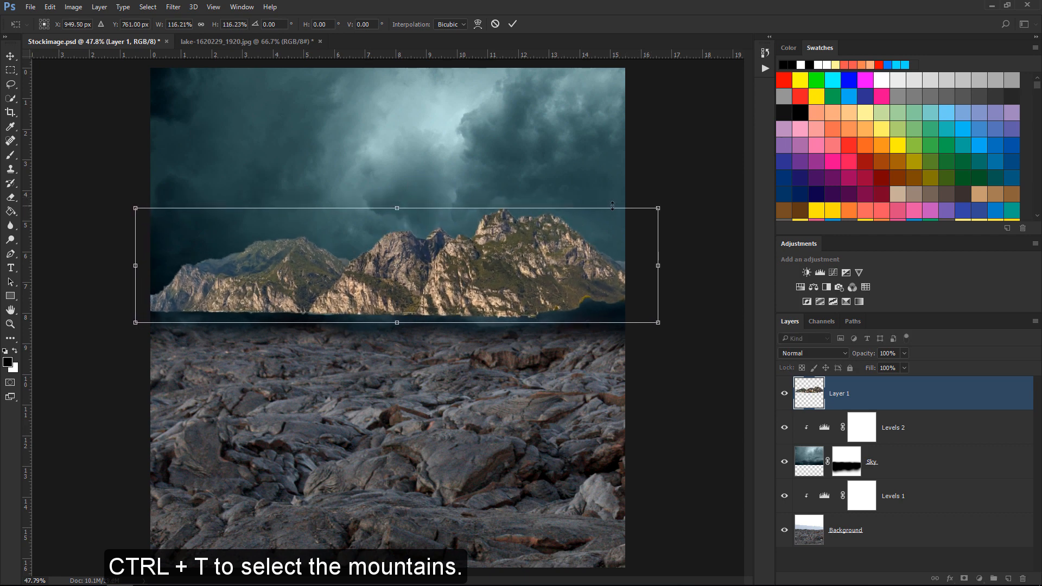
drag(657, 208, 680, 203)
mouse_move(527, 271)
mouse_down()
mouse_move(525, 220)
mouse_move(483, 222)
mouse_move(525, 238)
mouse_move(527, 267)
mouse_up()
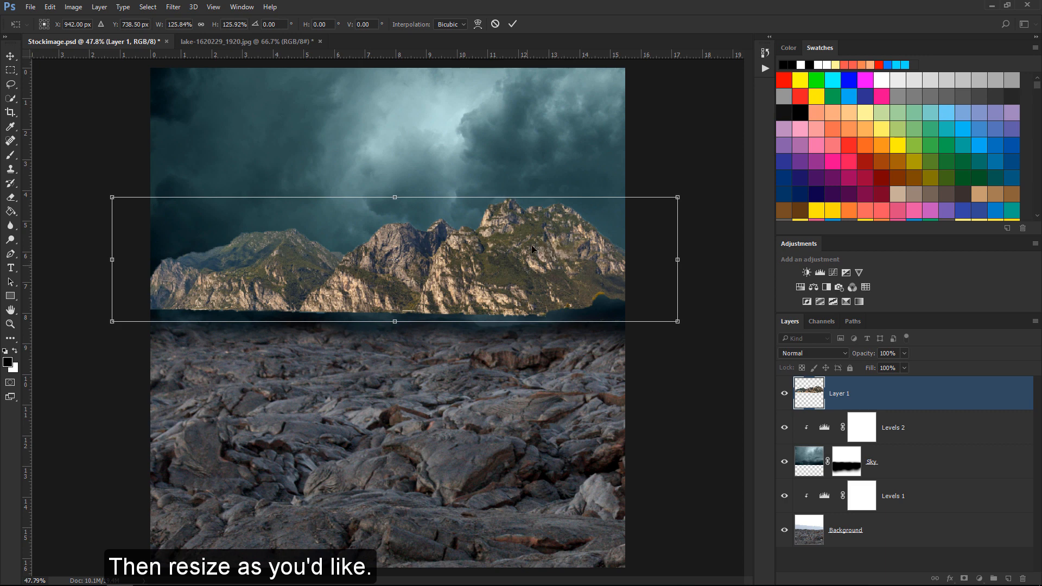
click(512, 24)
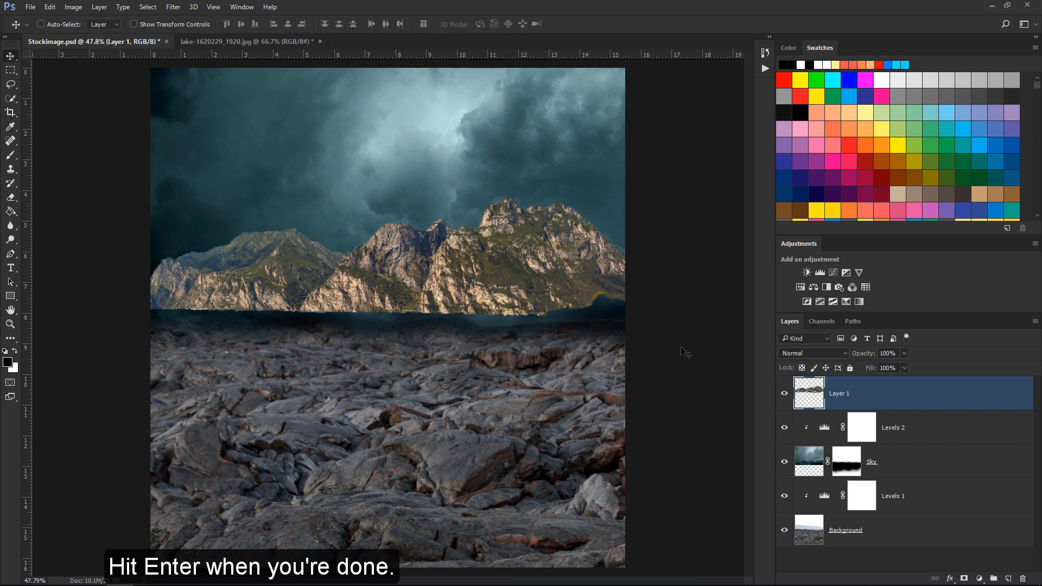
- Rename the mountain layer to Mountains and add a layer mask to it
double_click(834, 393)
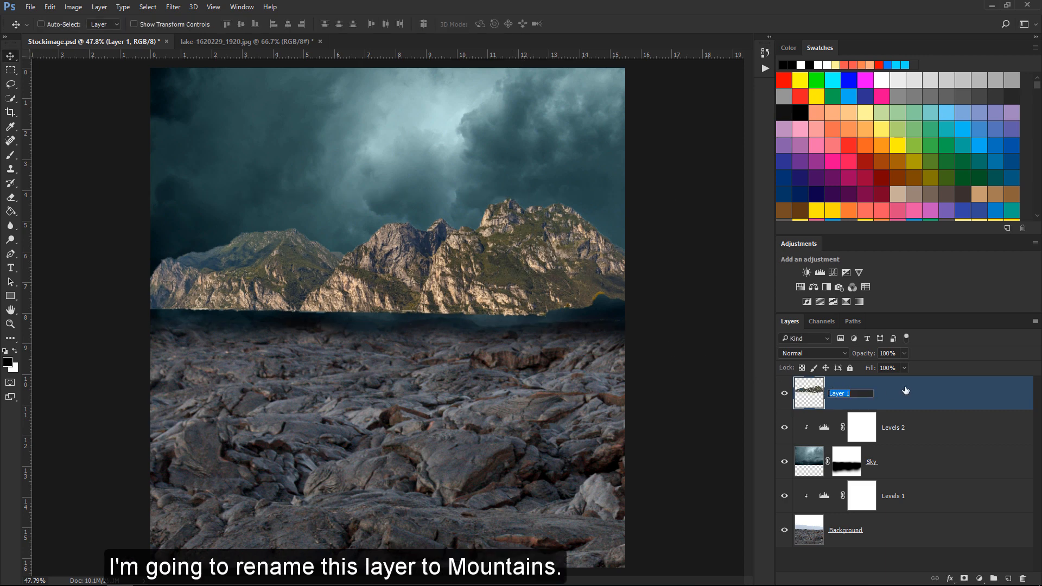
key(BackSpace)
click(900, 392)
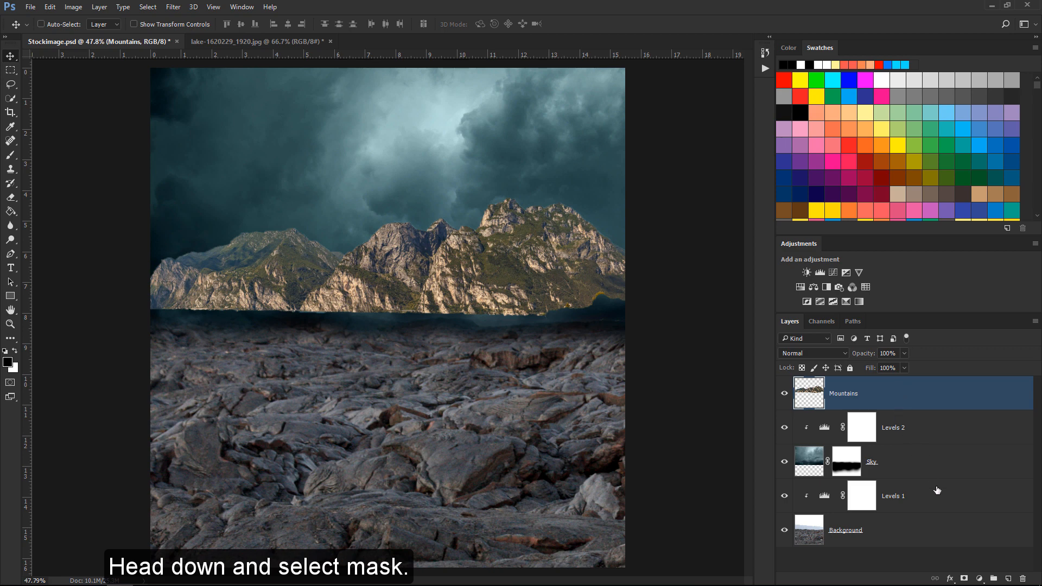
click(965, 578)
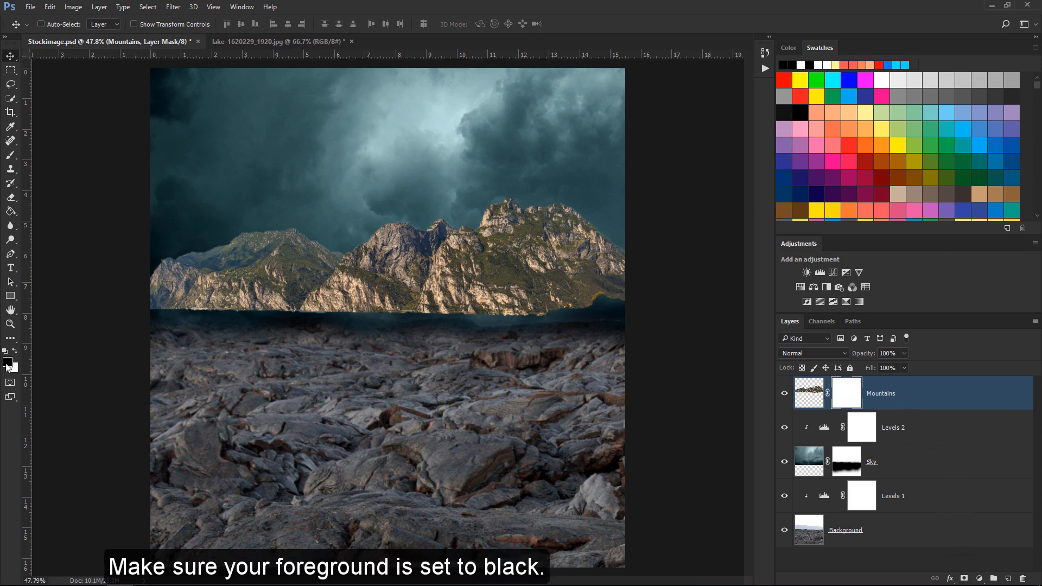
- Paint black on the Mountains mask with a soft brush to blend the hard base of the mountains into the dark clouds
click(12, 156)
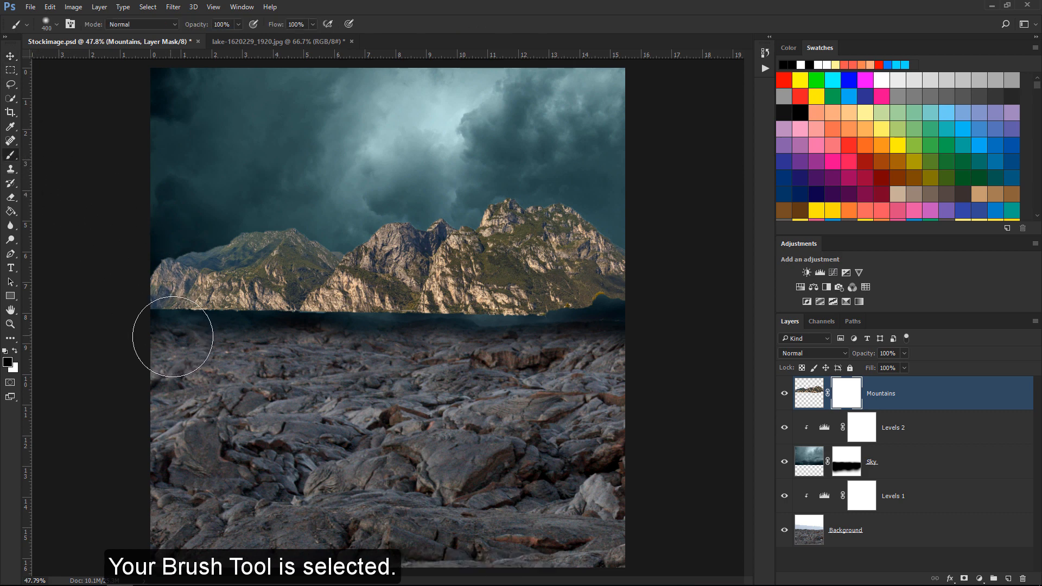
key(bracketleft)
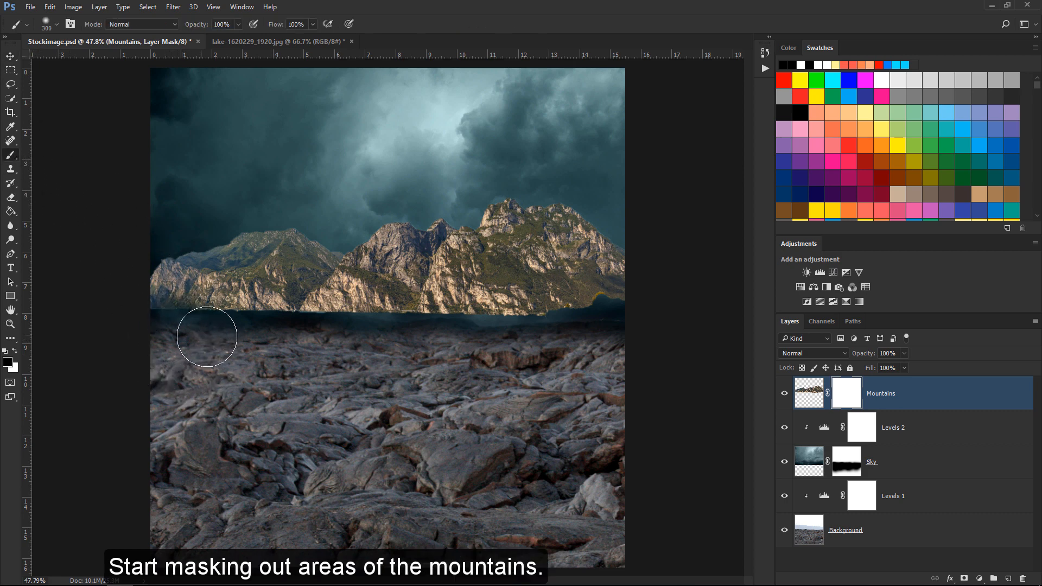
key(bracketright)
key(bracketright)
mouse_move(180, 339)
mouse_down()
mouse_move(200, 362)
mouse_move(271, 373)
mouse_move(287, 370)
mouse_move(256, 361)
mouse_move(358, 354)
mouse_move(318, 349)
mouse_move(471, 363)
mouse_move(488, 356)
mouse_move(416, 347)
mouse_move(591, 336)
mouse_move(578, 358)
mouse_up()
- Fade the side slopes and peaks on the Mountains mask with a soft brush at 40% opacity, sized 600 and then 400 px
key(bracketleft)
key(bracketright)
key(bracketright)
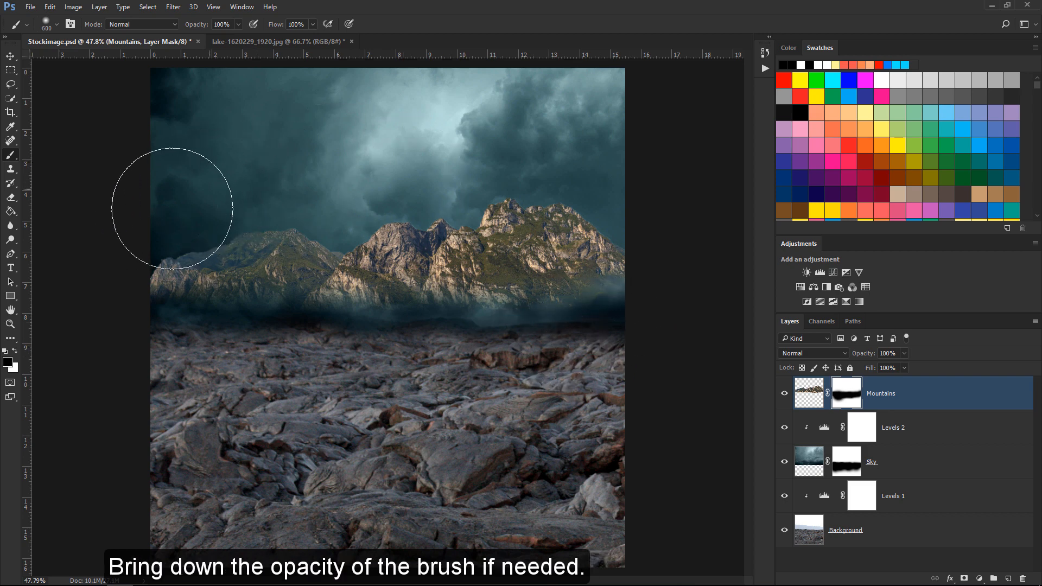
drag(202, 26, 175, 27)
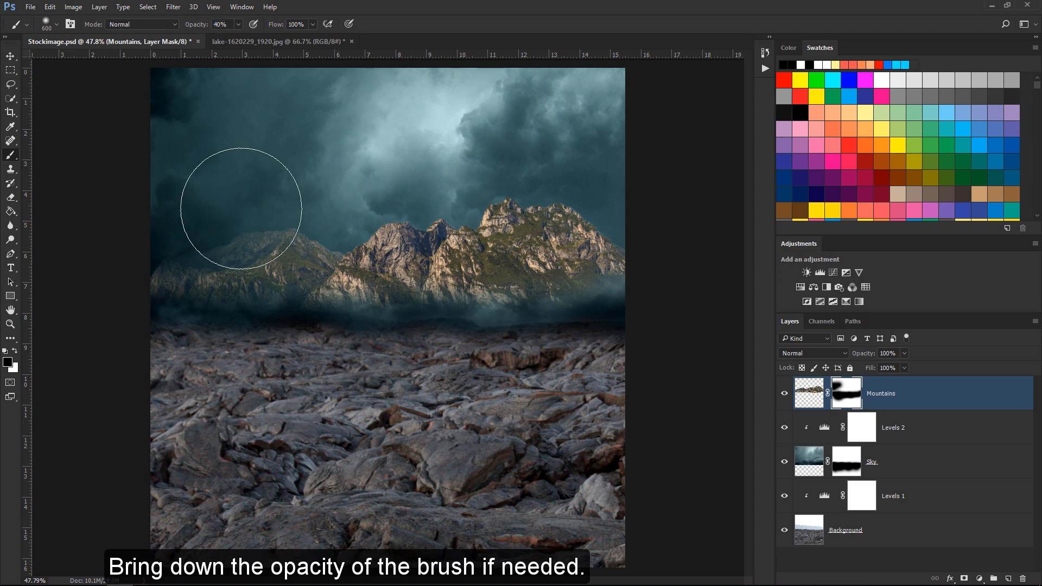
click(375, 243)
drag(375, 243, 422, 256)
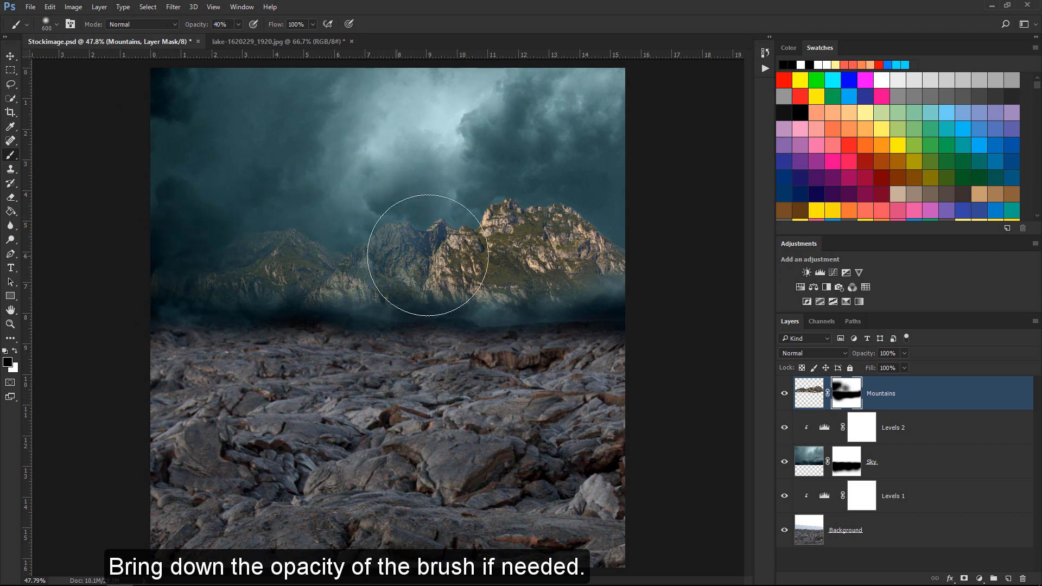
key(bracketleft)
key(bracketleft)
mouse_move(628, 270)
mouse_down()
mouse_move(597, 264)
mouse_move(606, 254)
mouse_move(588, 228)
mouse_move(601, 229)
mouse_move(597, 244)
mouse_move(496, 207)
mouse_move(546, 229)
mouse_move(510, 293)
mouse_move(597, 286)
mouse_up()
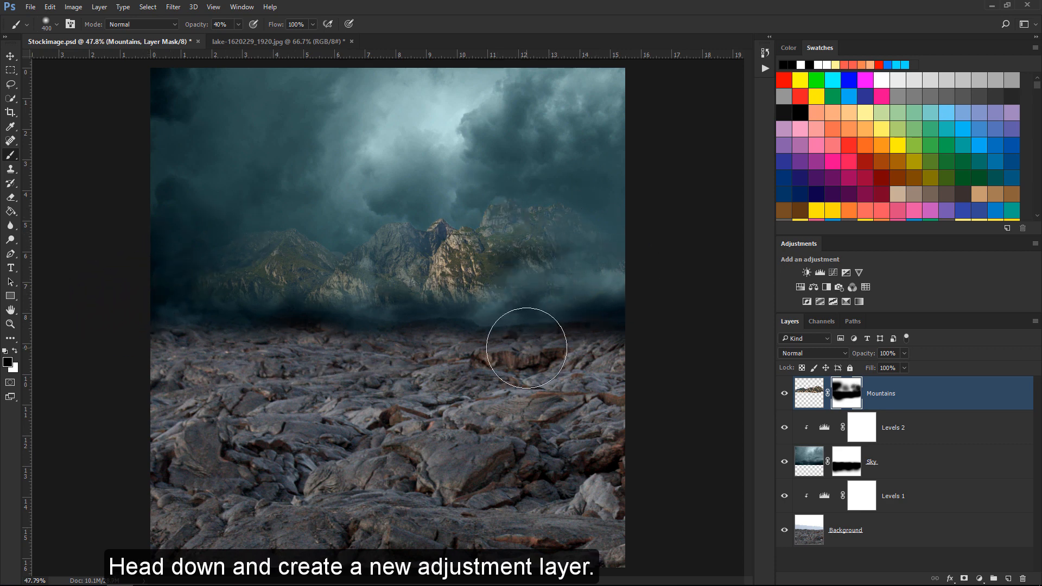
drag(526, 346, 576, 353)
- Add a Hue/Saturation adjustment layer clipped to the Mountains layer, with saturation at -100 and lightness at -10
click(976, 577)
click(981, 450)
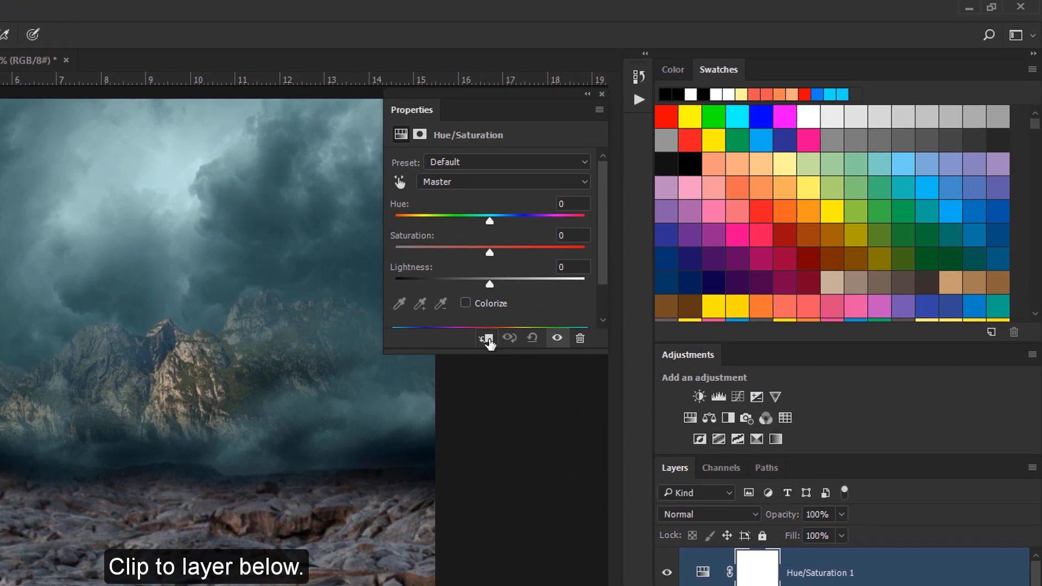
click(551, 298)
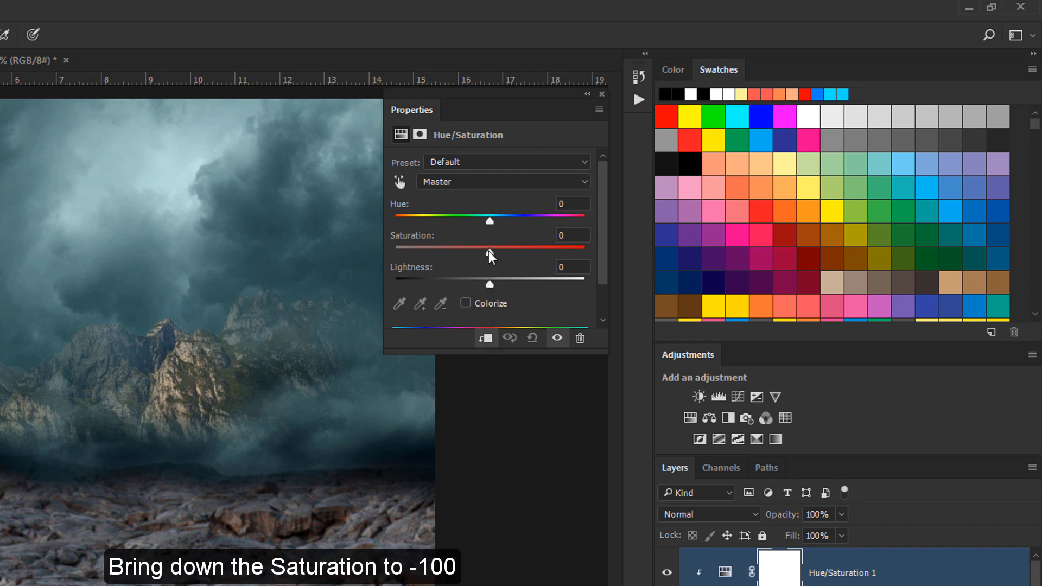
drag(490, 253, 401, 248)
drag(491, 284, 481, 280)
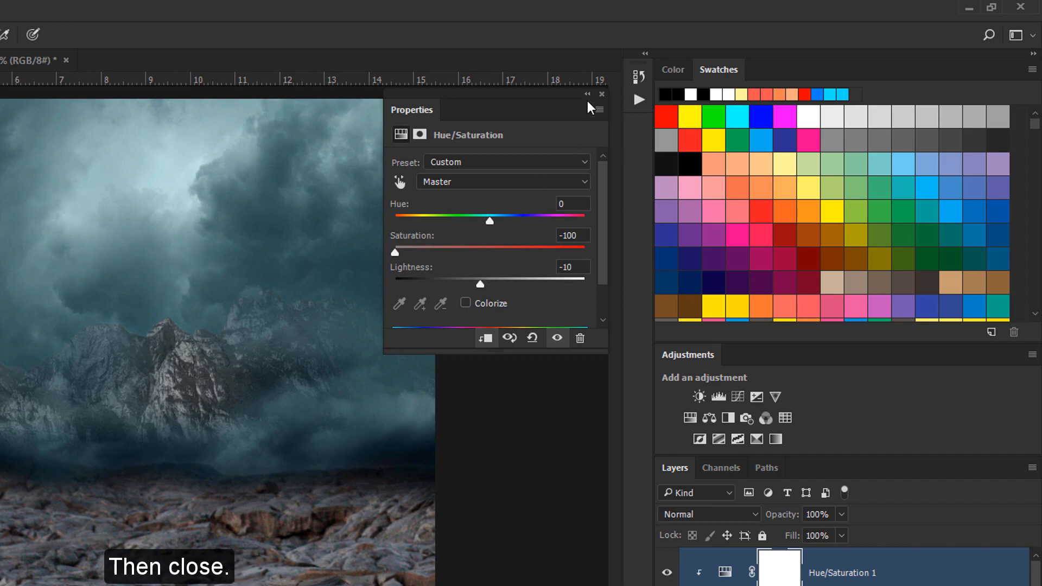
click(601, 94)
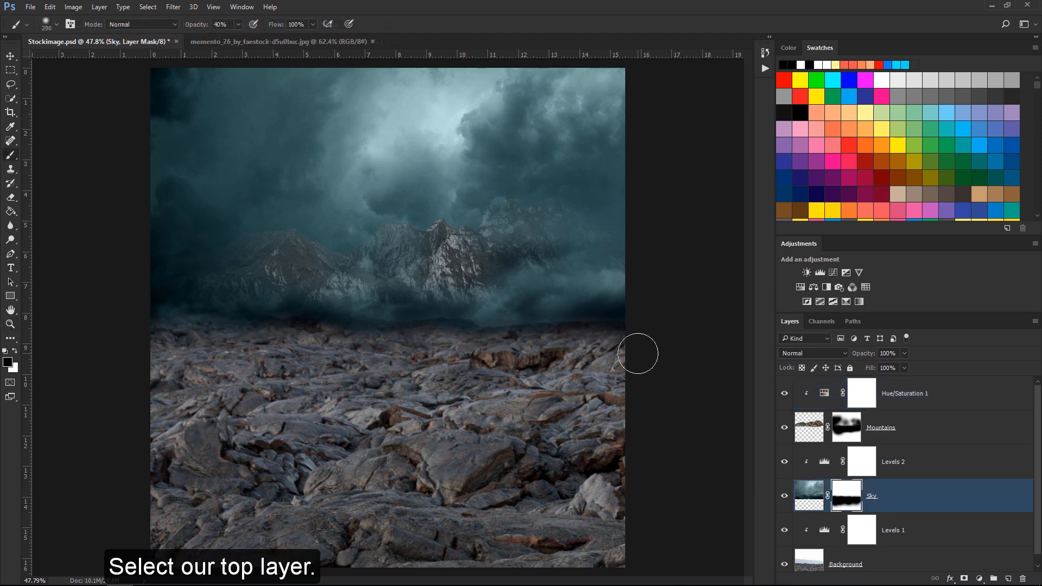
- Select the top layer in Stockimage.psd and start a Pen path along the model's bare shoulder in memento_26_by_faestock-d5u0buc.jpg
click(888, 401)
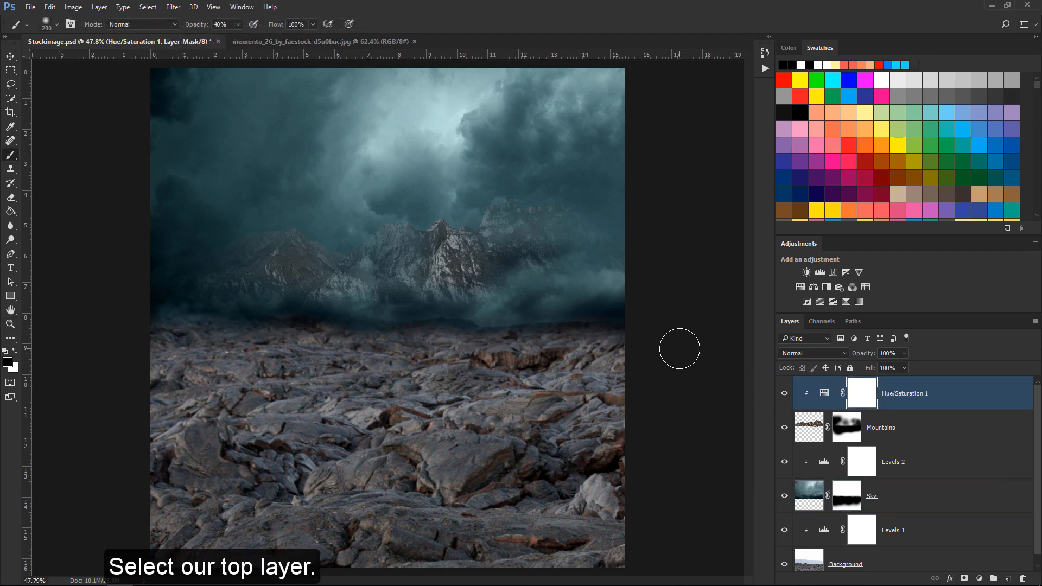
click(363, 42)
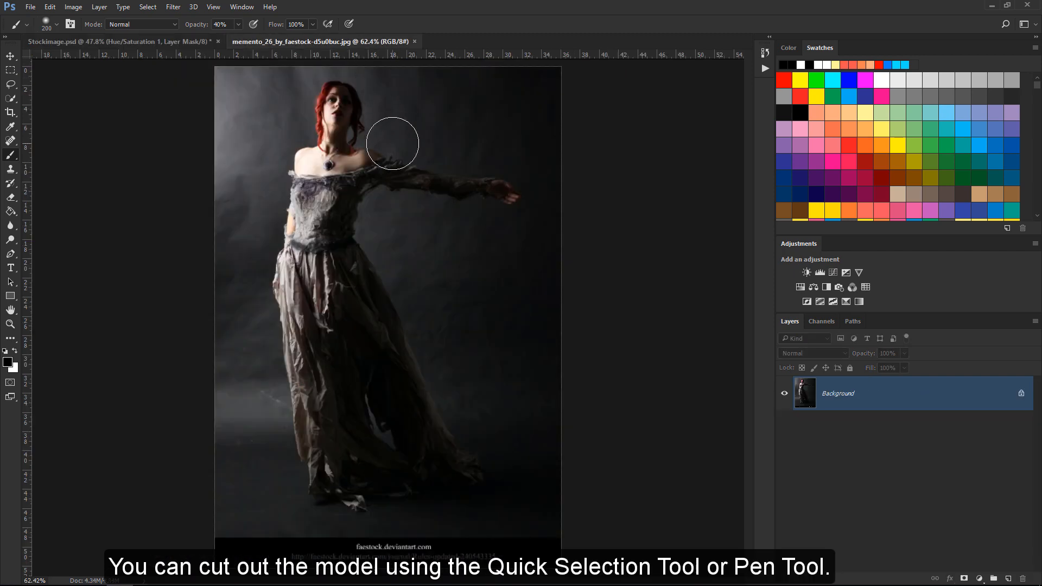
key(w)
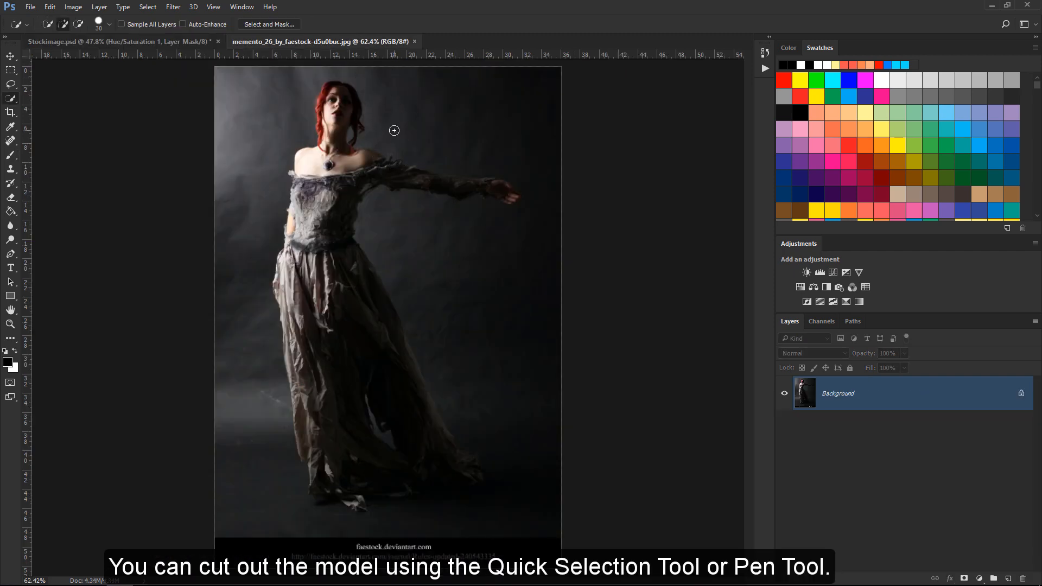
key(p)
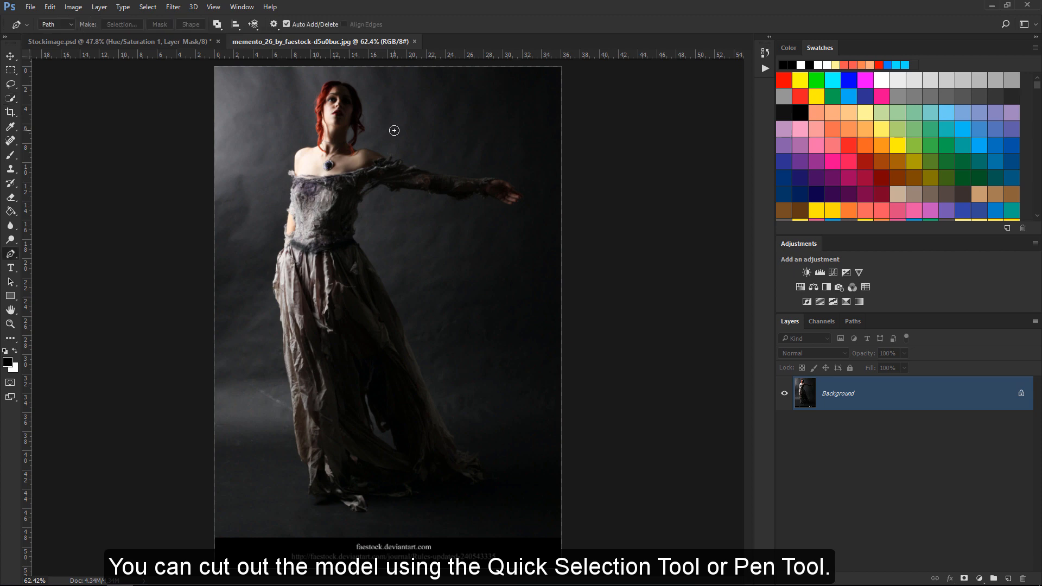
key(z)
drag(368, 143, 442, 158)
key(p)
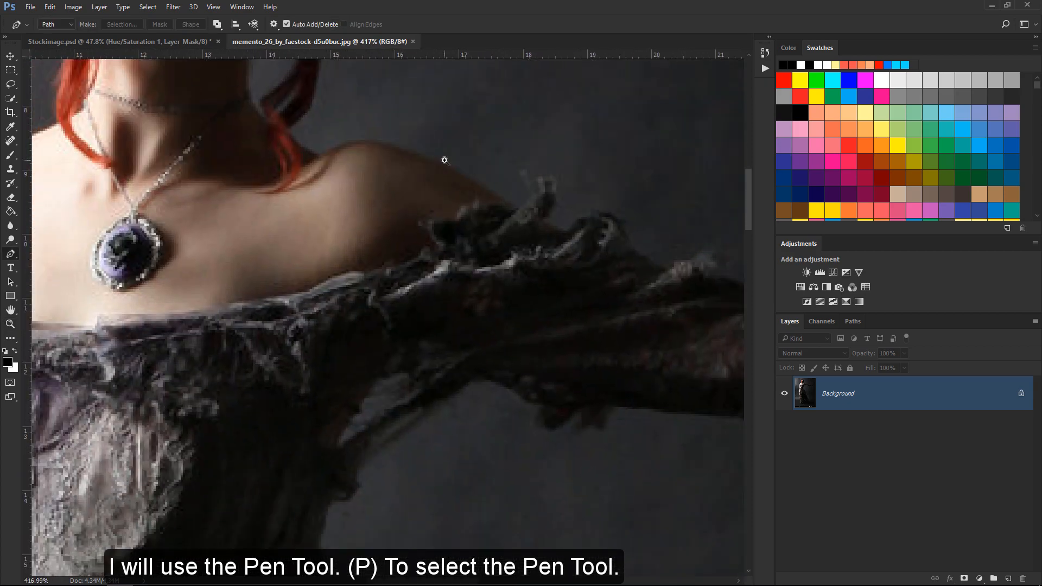
click(367, 140)
drag(435, 161, 445, 167)
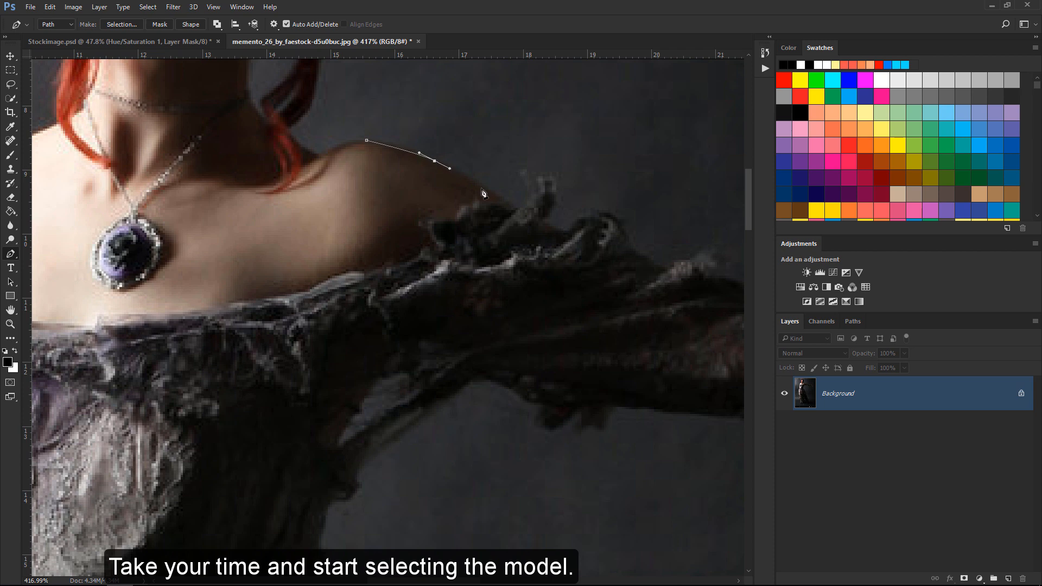
- Continue the path from the shoulder around the frayed fabric tufts at the start of the sleeve
click(502, 199)
click(517, 209)
drag(538, 176, 543, 175)
click(554, 183)
click(566, 231)
drag(581, 216, 621, 231)
drag(626, 245, 518, 223)
click(667, 271)
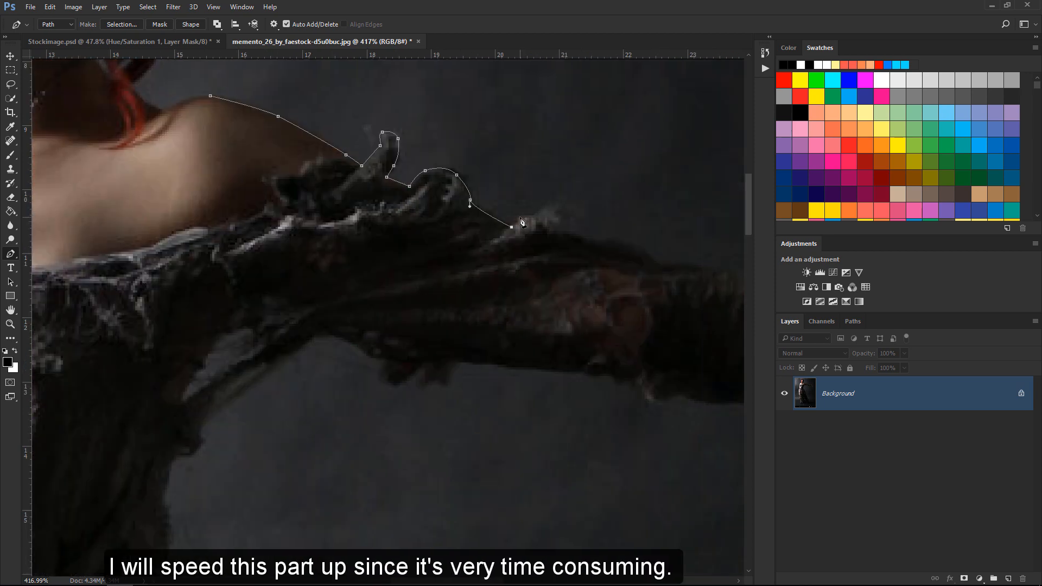
- Trace the path along the outstretched sleeve and around the rest of the model, closing it at the shoulder
click(519, 218)
click(534, 216)
click(554, 213)
click(550, 231)
click(574, 236)
click(610, 242)
click(651, 261)
click(685, 271)
click(718, 274)
drag(718, 249, 361, 179)
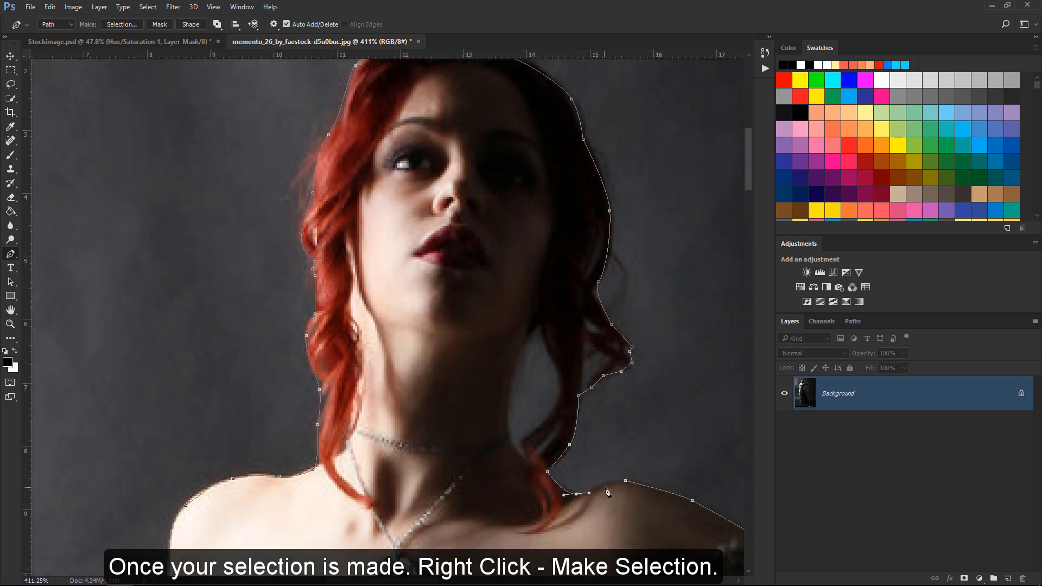
drag(607, 485, 616, 485)
- Convert the model's path into a new anti-aliased selection with a feather radius of 1 pixel
right_click(502, 316)
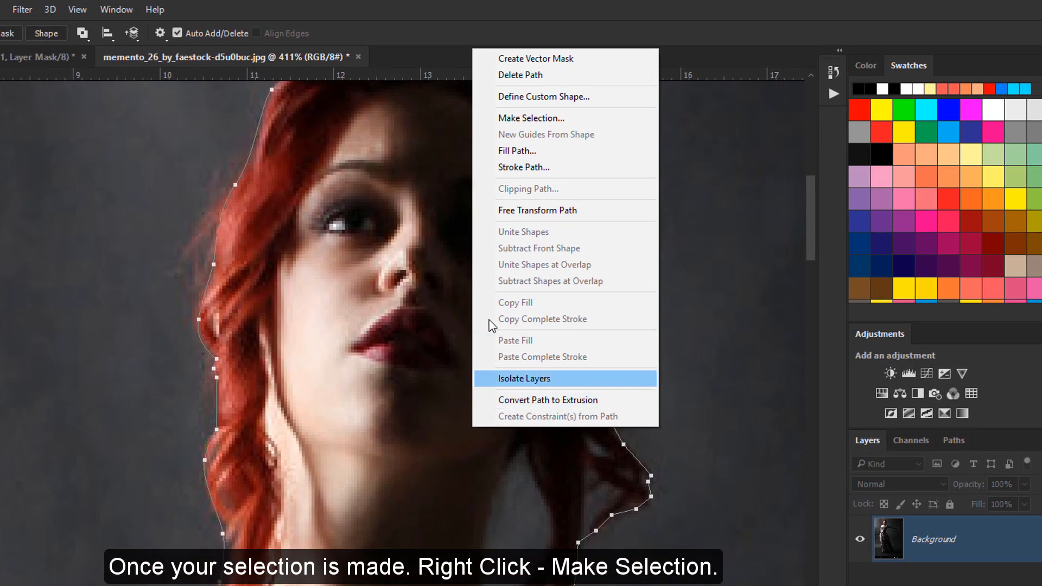
click(483, 118)
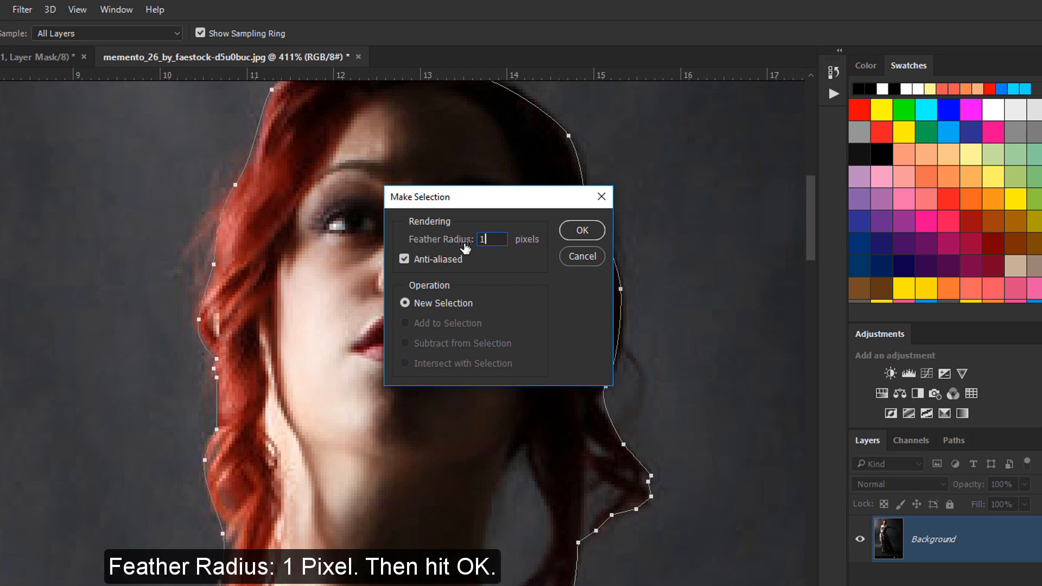
click(575, 232)
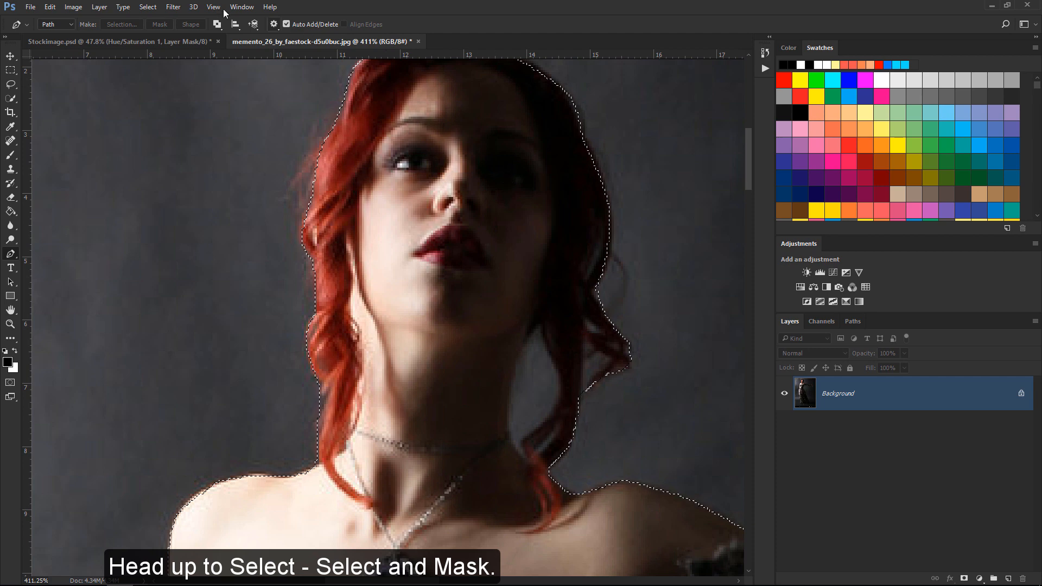
- Open the model's selection in Select and Mask and set the view mode to Black & White
click(148, 7)
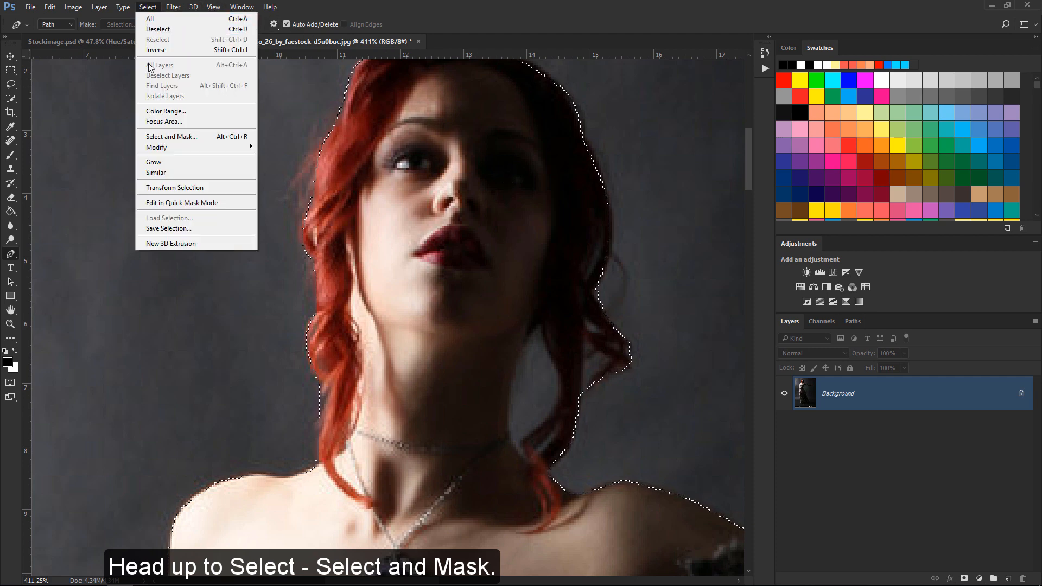
click(139, 135)
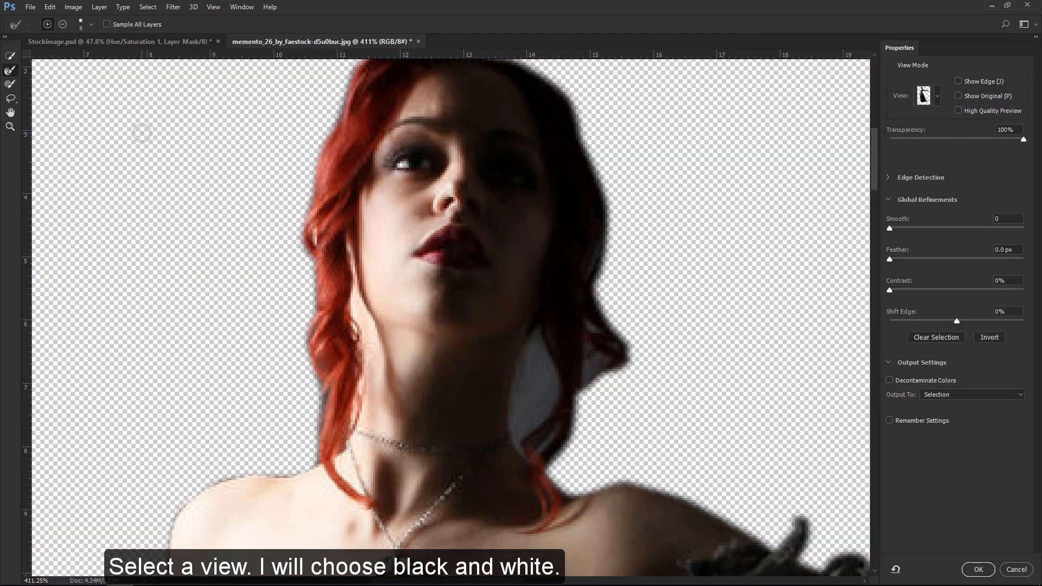
click(937, 97)
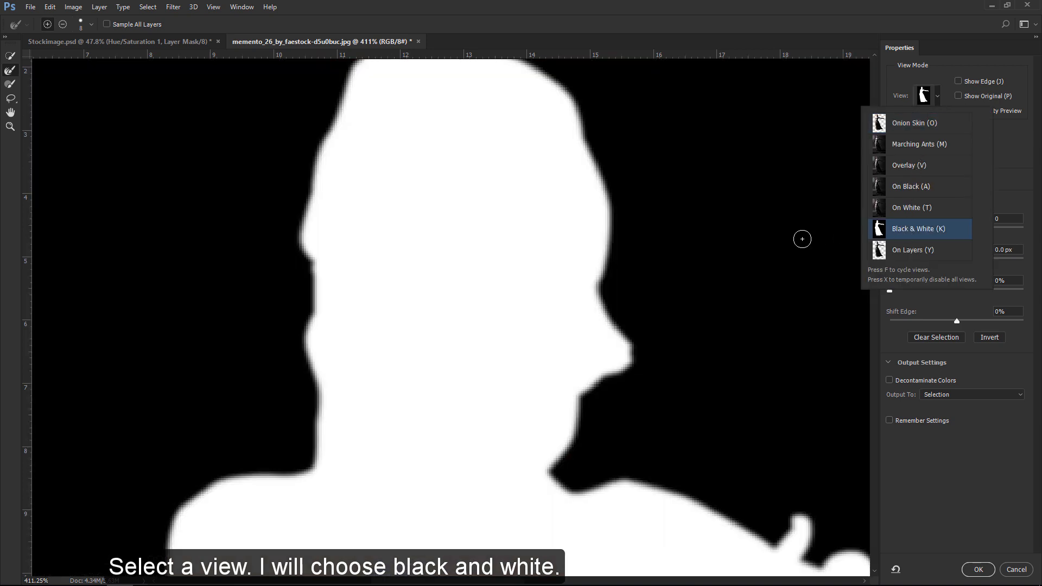
- Refine the selection edge around the loose hair strands and the gap beside the neck, and fit the whole figure in view
click(596, 330)
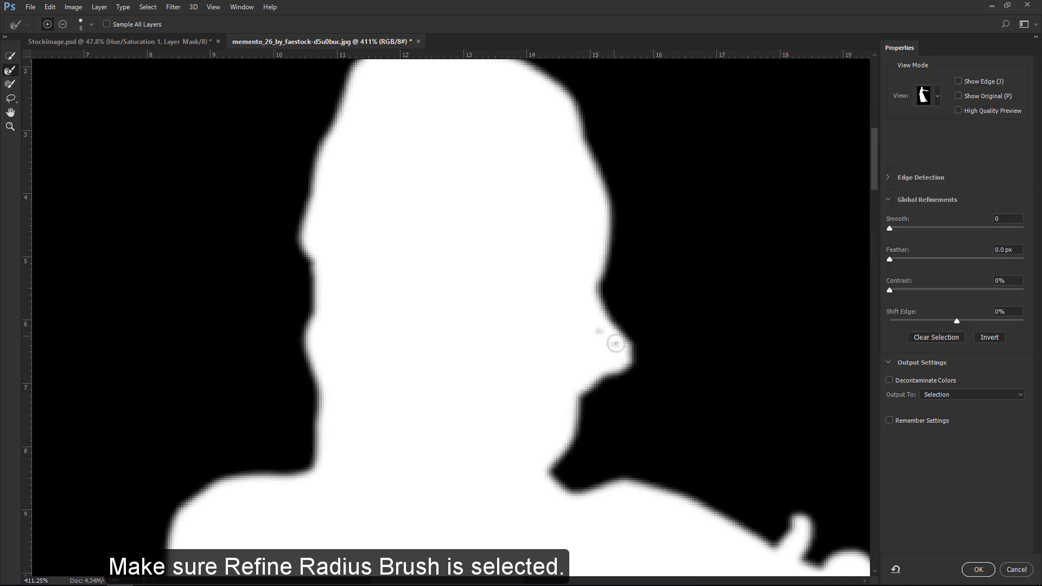
mouse_move(611, 342)
mouse_down()
mouse_move(561, 397)
mouse_move(597, 339)
mouse_move(556, 350)
mouse_move(577, 325)
mouse_move(550, 347)
mouse_move(553, 448)
mouse_move(548, 366)
mouse_move(548, 401)
mouse_move(568, 307)
mouse_move(579, 304)
mouse_move(551, 353)
mouse_move(571, 330)
mouse_move(538, 357)
mouse_move(555, 429)
mouse_move(537, 443)
mouse_move(531, 414)
mouse_move(539, 450)
mouse_move(535, 362)
mouse_move(537, 444)
mouse_move(514, 398)
mouse_move(537, 413)
mouse_move(586, 351)
mouse_move(593, 362)
mouse_move(618, 285)
mouse_move(641, 328)
mouse_move(597, 393)
mouse_up()
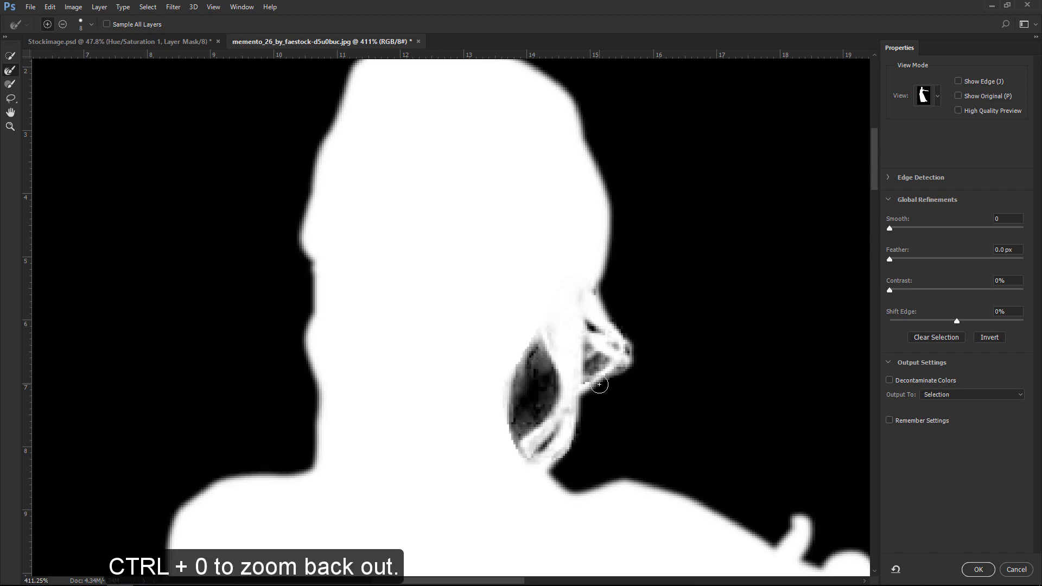
key(ctrl+0)
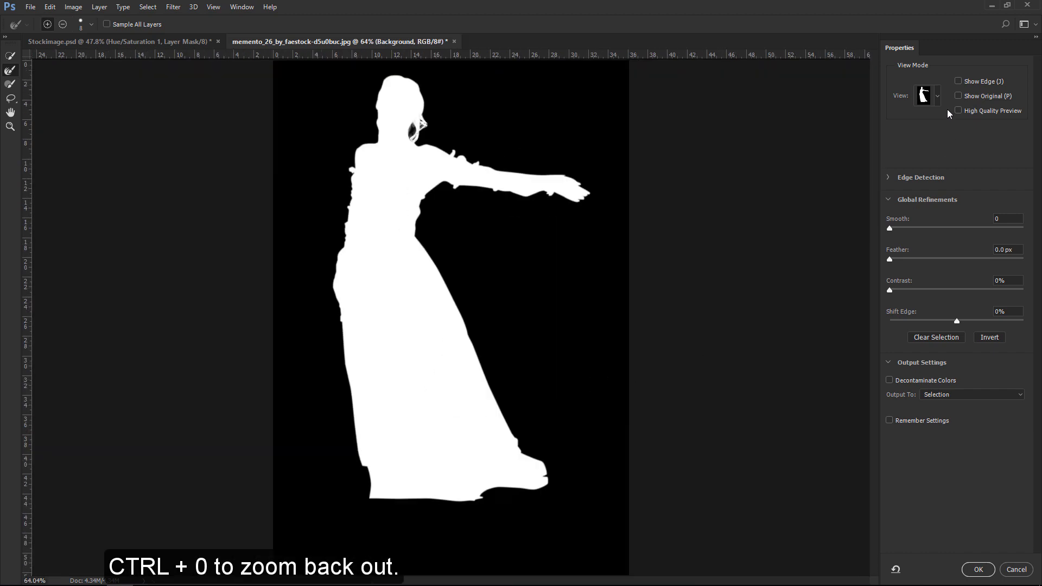
- Switch the selection preview to Onion Skin and output the cut-out model to a new layer with layer mask
click(936, 98)
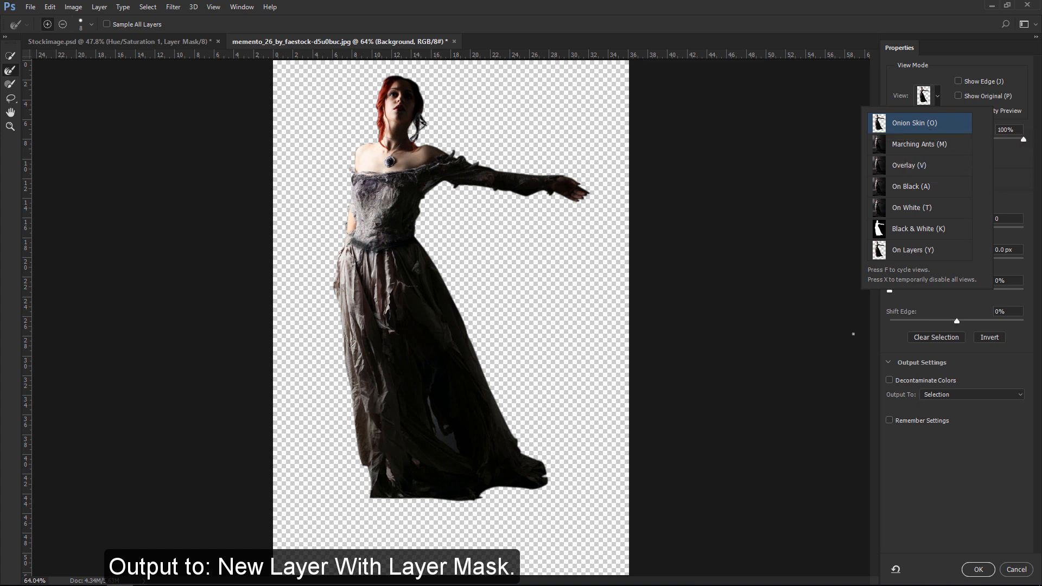
click(947, 395)
click(951, 426)
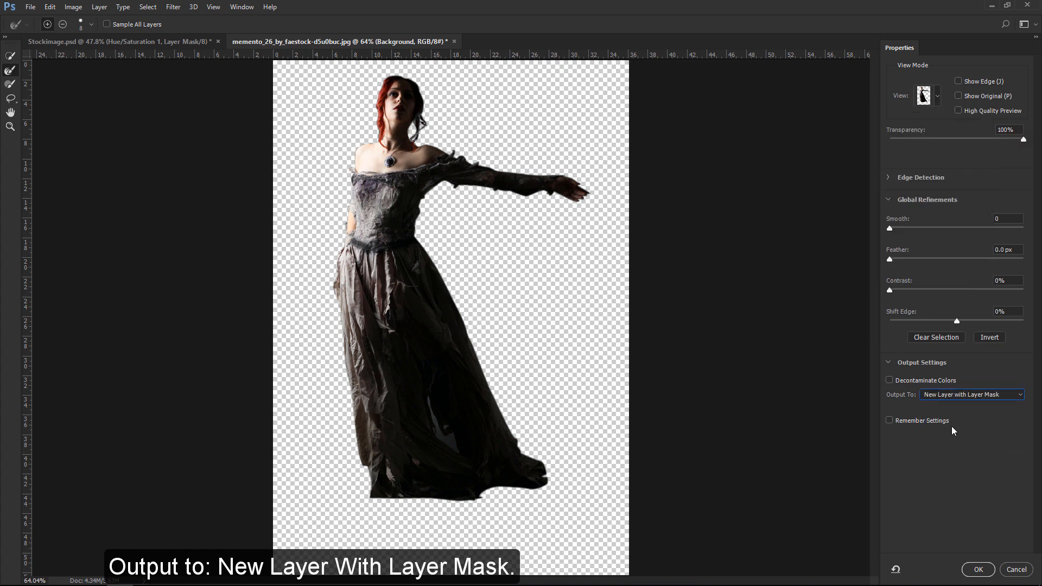
click(978, 569)
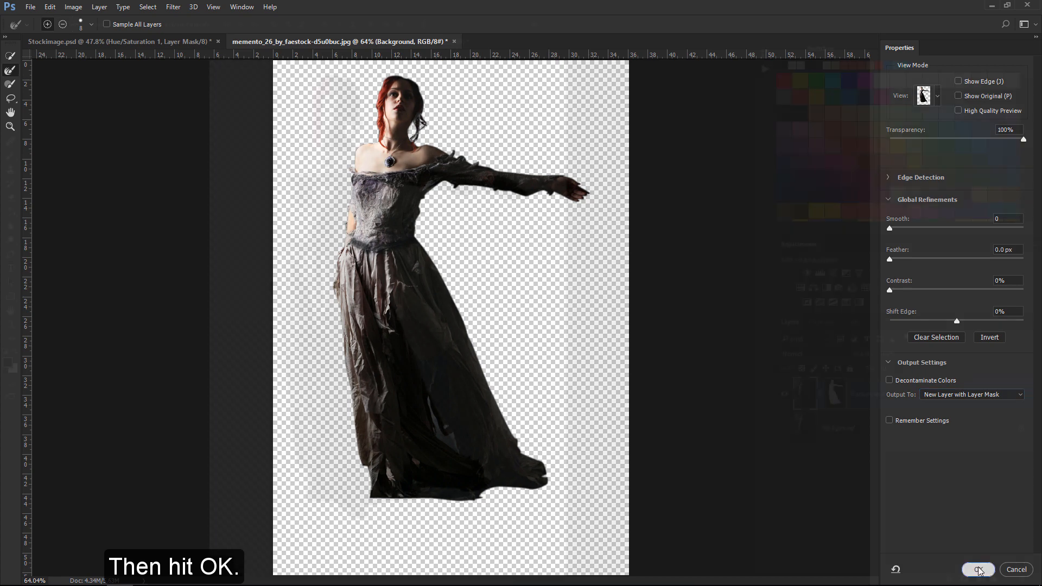
- Bring the cut-out model into Stockimage.psd, place it on the rocks left of centre and scale it to about 115%
drag(324, 112, 396, 197)
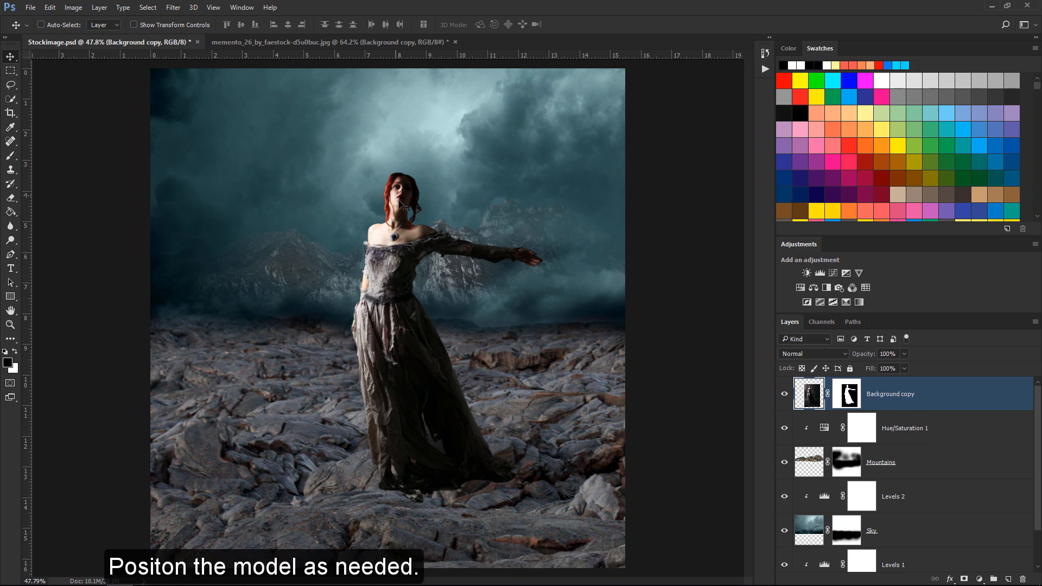
drag(412, 289, 370, 314)
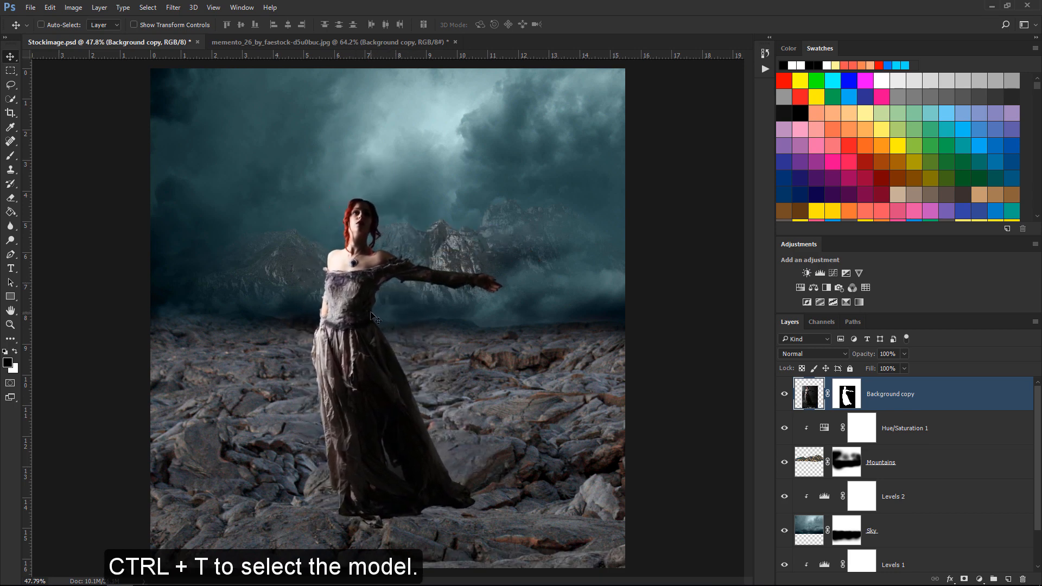
key(ctrl+t)
drag(530, 195, 576, 127)
drag(456, 275, 428, 281)
drag(596, 311, 598, 312)
drag(412, 324, 381, 331)
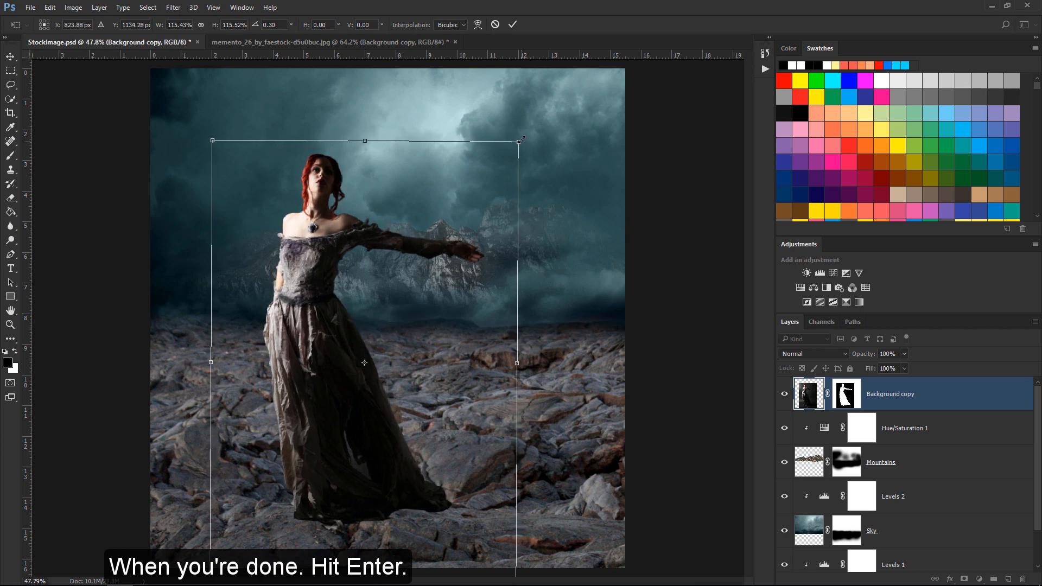
drag(521, 139, 522, 137)
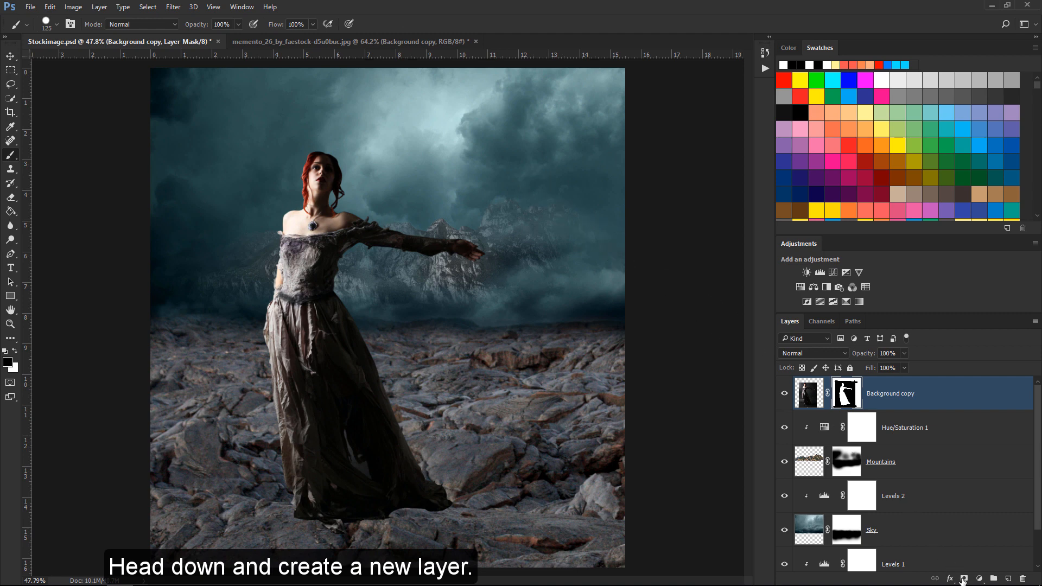
- Add a new layer above the model, name it Model Highlights and make white the foreground color
click(1007, 578)
key(x)
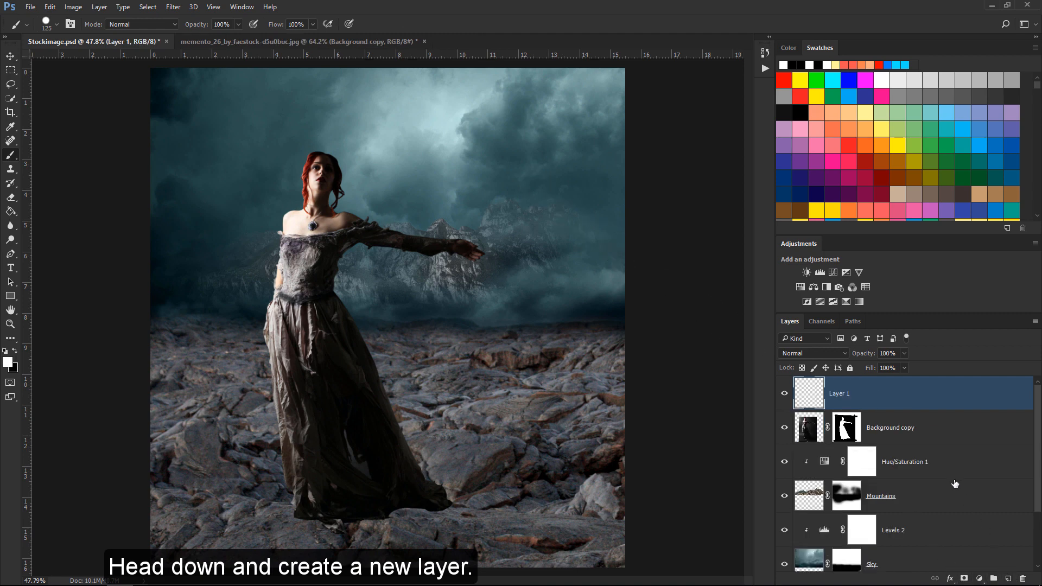
double_click(842, 394)
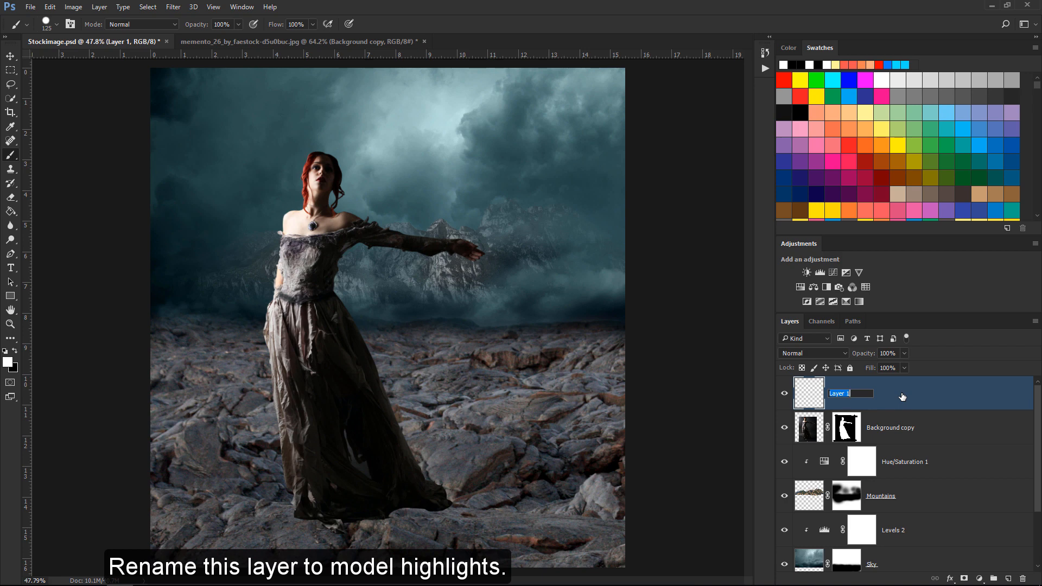
text(Model Highlights)
key(Return)
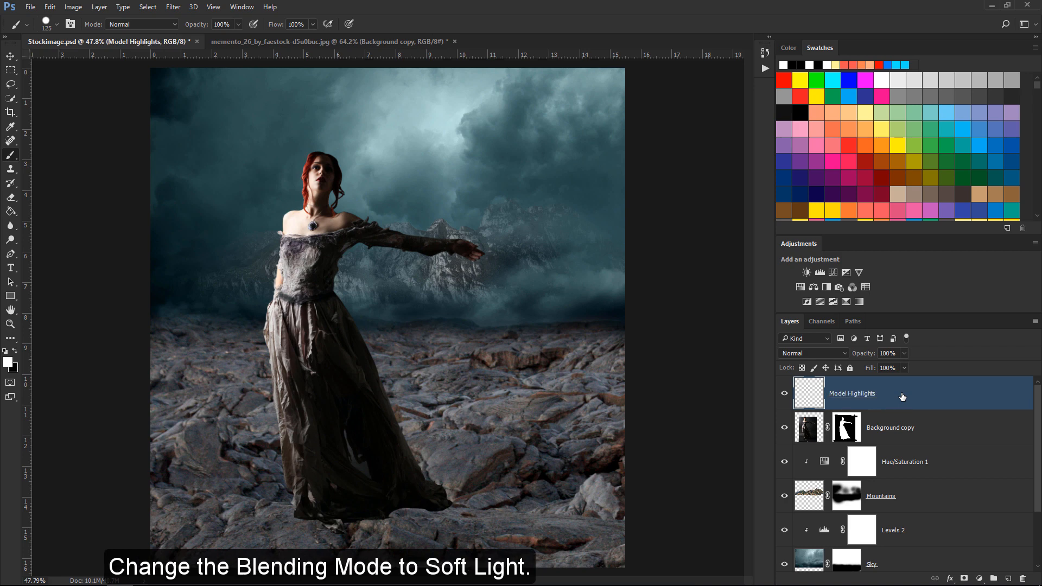
- Set the Model Highlights layer to Soft Light and clip it to the model layer
click(835, 356)
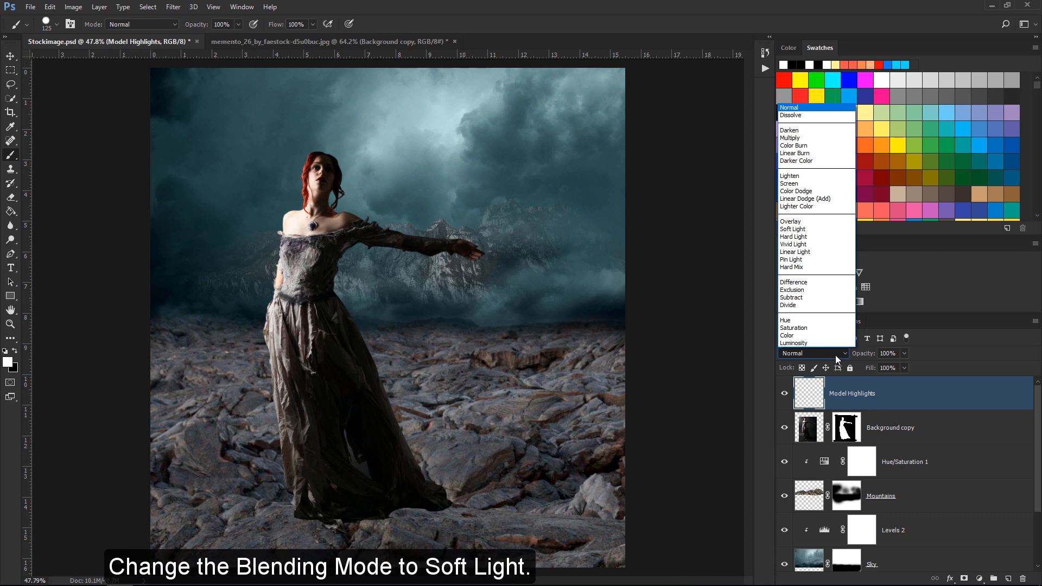
click(835, 229)
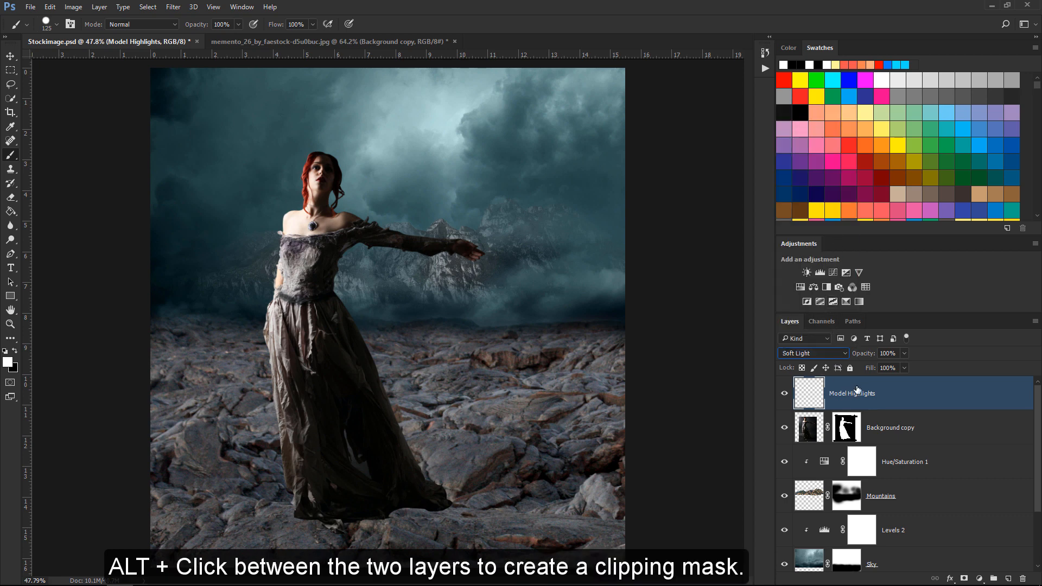
alt+click(908, 408)
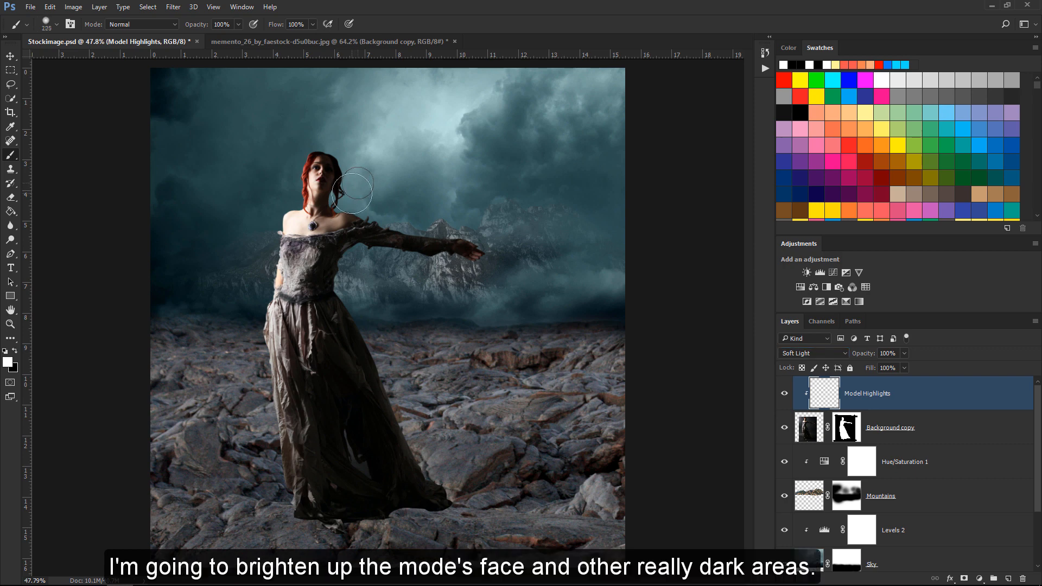
- Brighten the model's face, arm and dark dress areas with soft white brush strokes, using brush sizes of about 400 to 500
key(bracketright)
key(bracketright)
key(bracketright)
key(bracketright)
key(bracketright)
key(bracketright)
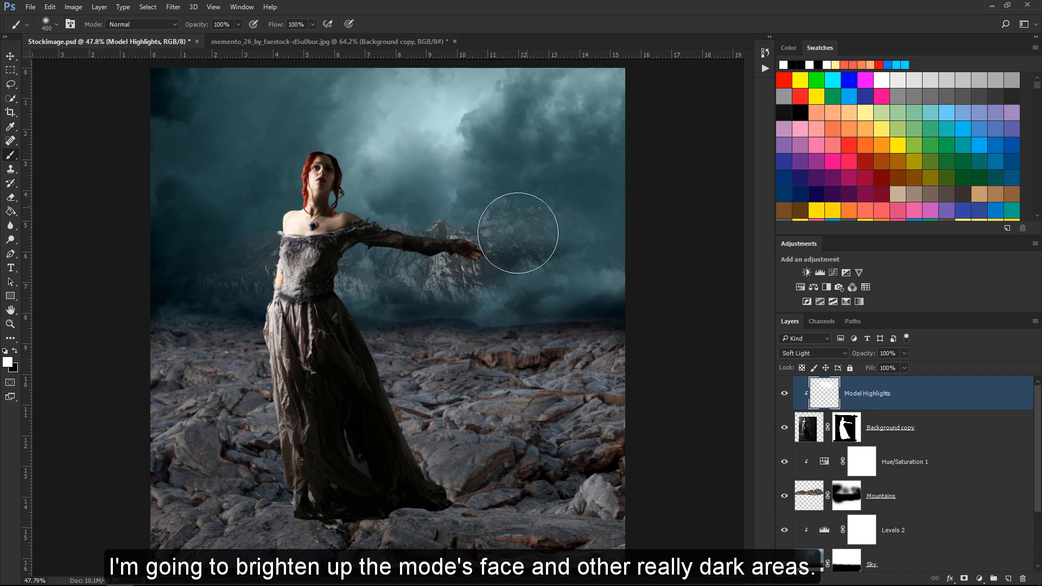
key(bracketright)
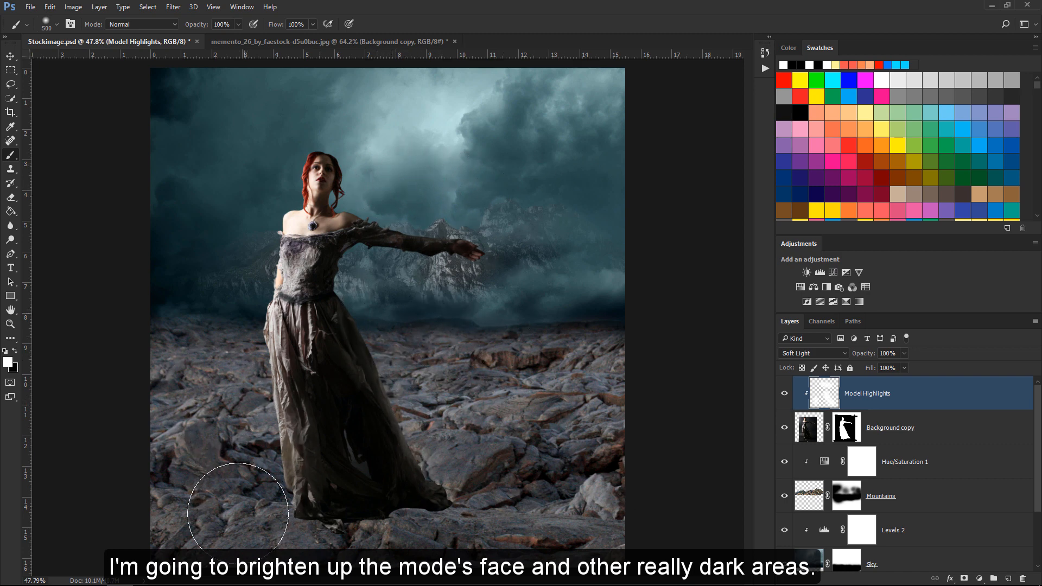
key(bracketleft)
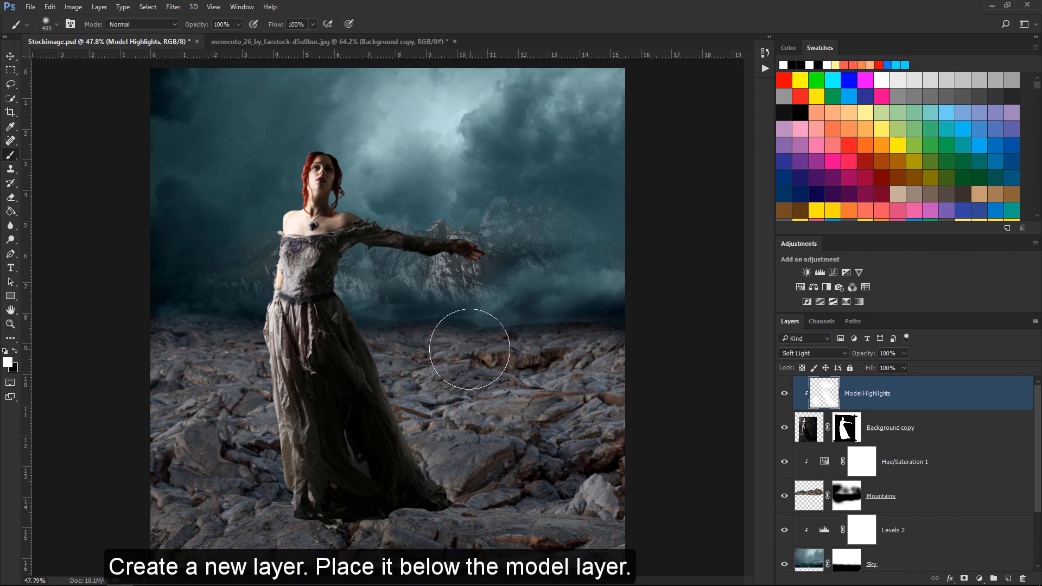
- Add a new layer directly below the model layer and name it Model Shadow 1
click(1008, 578)
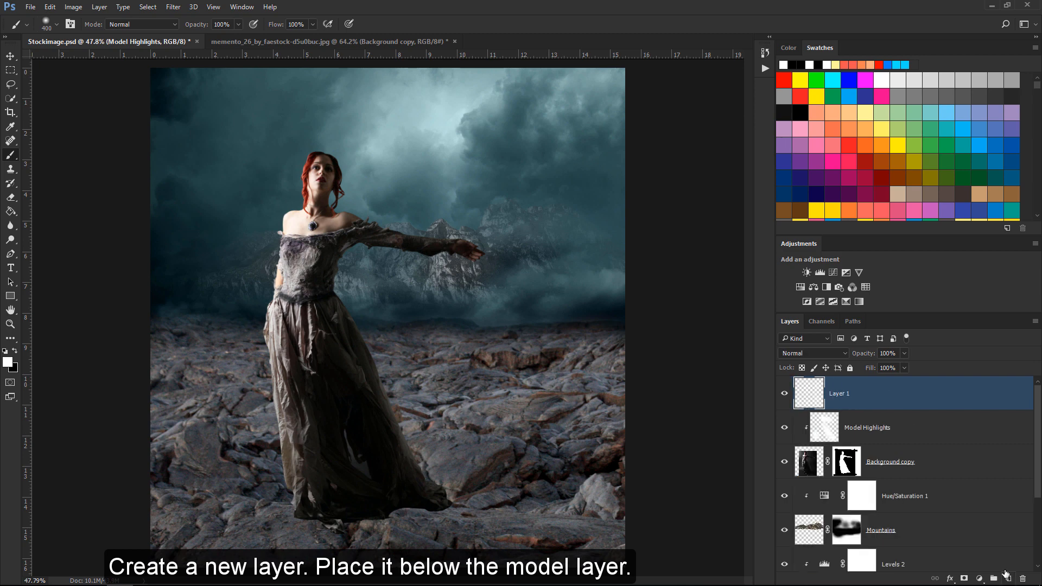
drag(928, 394, 932, 483)
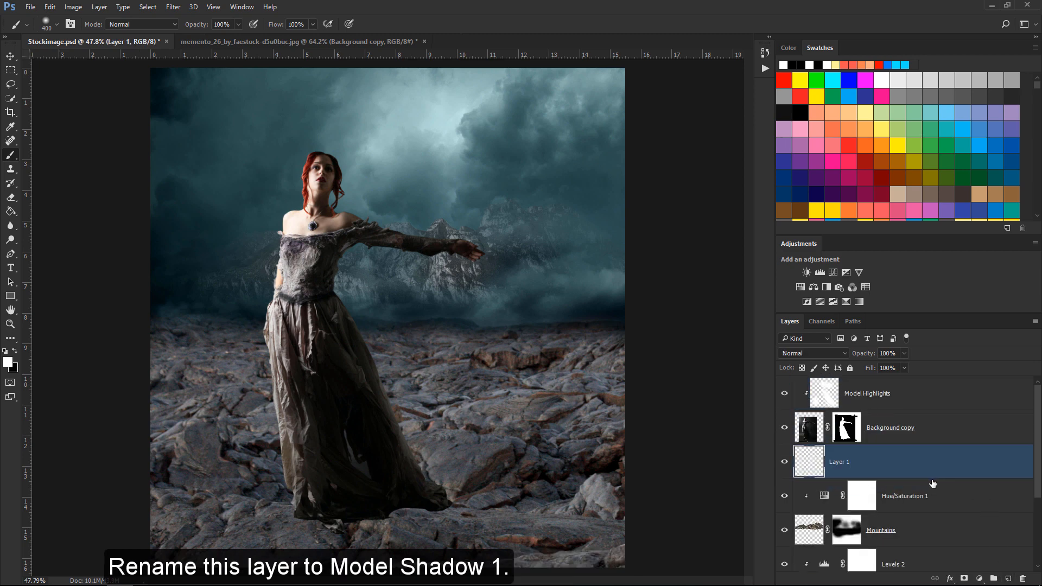
double_click(847, 462)
text(Model Shadow 1)
key(Return)
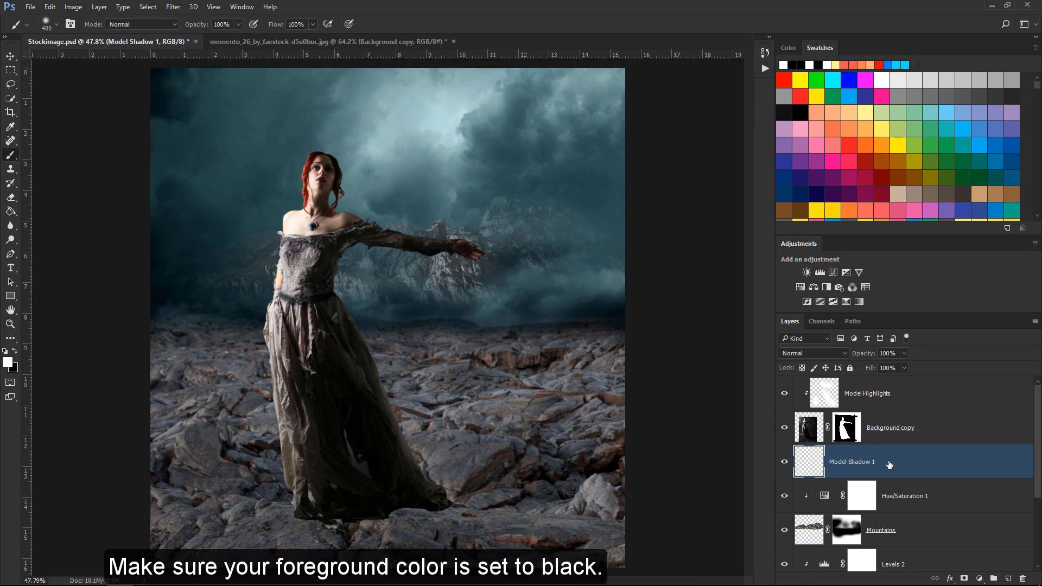
- Paint a black contact shadow under the left part of the dress hem on Model Shadow 1 with a size 90 soft brush
click(17, 350)
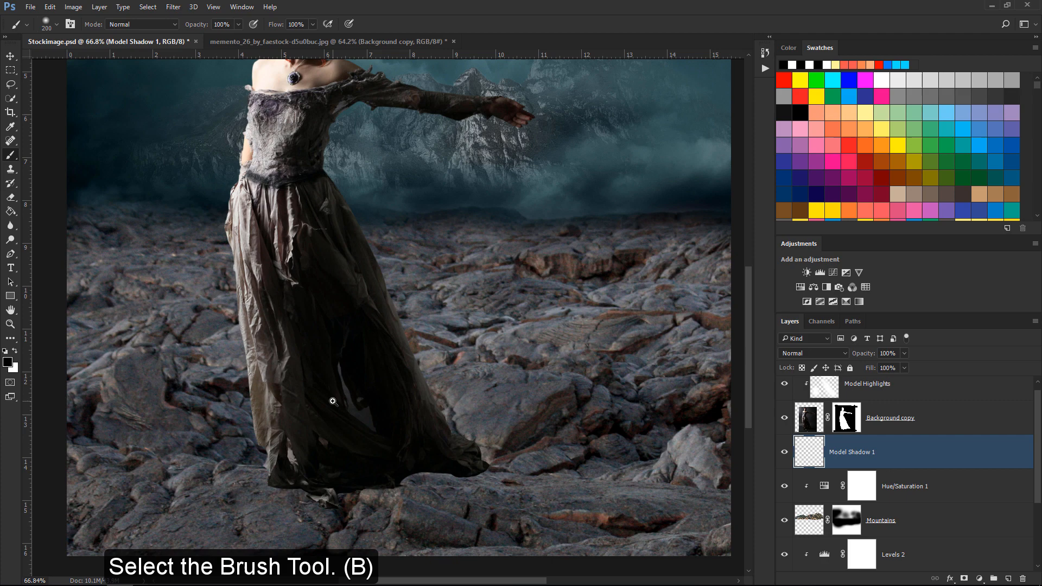
key(bracketleft)
key(bracketleft)
key(bracketleft)
key(bracketleft)
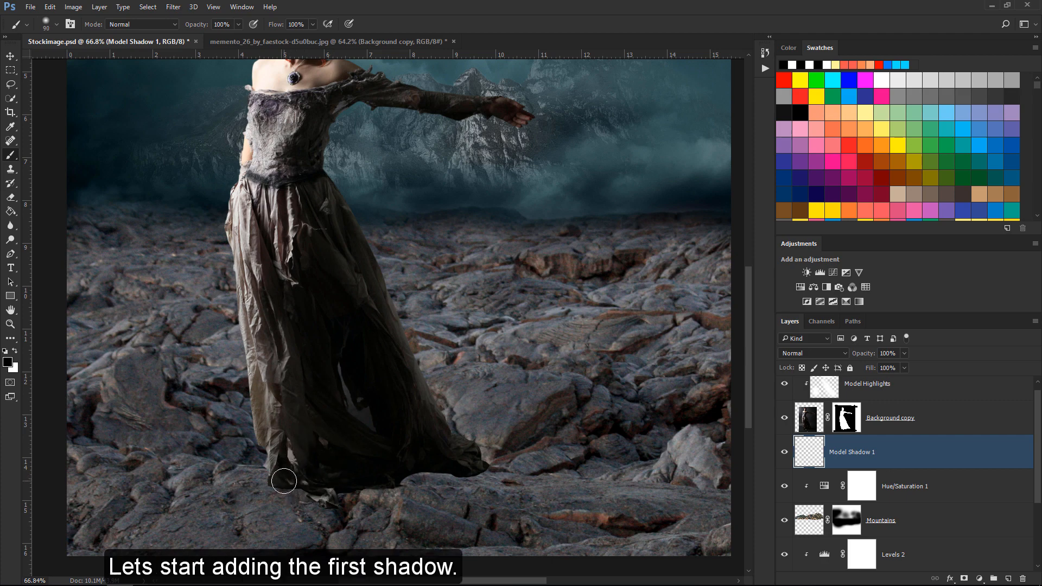
drag(282, 482, 365, 492)
- Extend the black contact shadow along the rest of the hem to its right tip with a smaller brush, and fit the image in view
key(ctrl+space)
key(bracketleft)
key(bracketleft)
key(bracketleft)
mouse_move(219, 469)
mouse_down()
mouse_move(314, 480)
mouse_move(301, 466)
mouse_move(334, 508)
mouse_move(506, 467)
mouse_move(577, 431)
mouse_move(625, 440)
mouse_move(552, 439)
mouse_move(627, 445)
mouse_up()
key(space)
drag(515, 403, 295, 381)
mouse_move(444, 423)
mouse_down()
mouse_move(467, 407)
mouse_move(479, 412)
mouse_move(465, 400)
mouse_up()
key(bracketright)
mouse_move(400, 356)
mouse_down()
mouse_move(409, 350)
mouse_move(458, 374)
mouse_move(383, 347)
mouse_up()
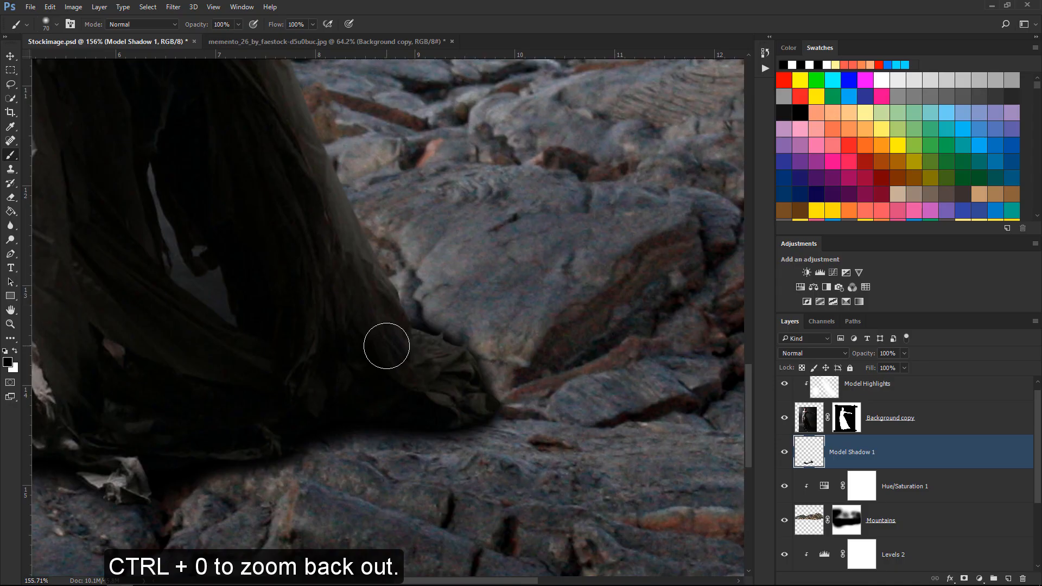
key(ctrl+0)
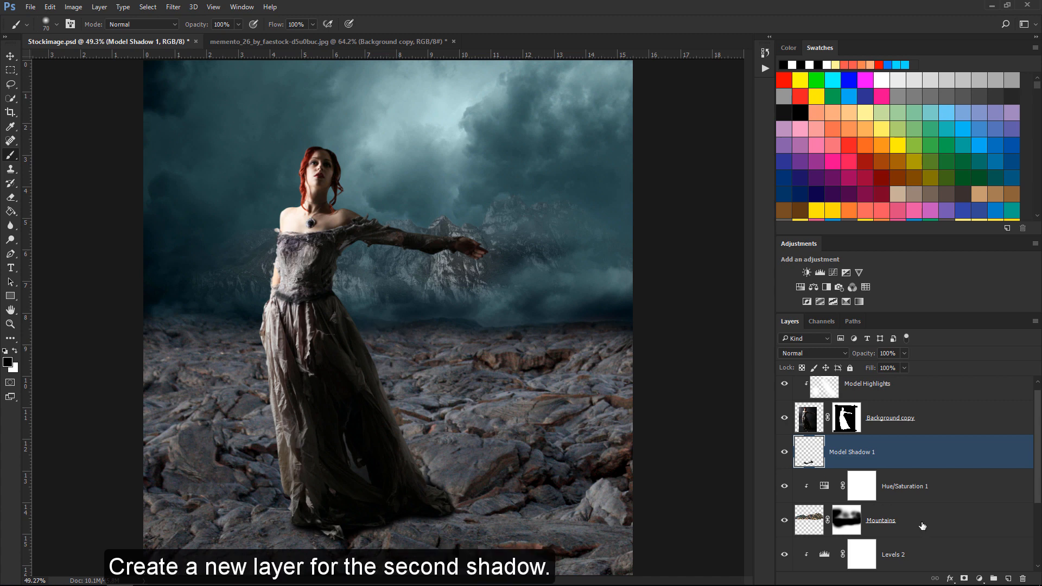
- Add a new layer above Model Shadow 1 and paint a broader black shadow around the dress hem with a size 200 brush
click(1008, 578)
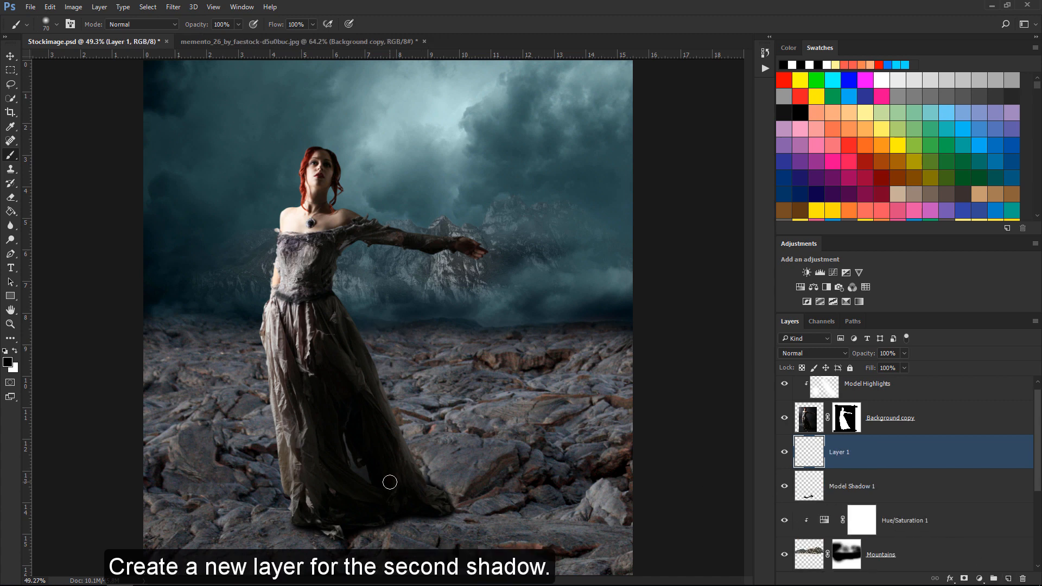
key(bracketright)
key(bracketright)
key(bracketright)
key(bracketright)
key(bracketright)
key(bracketright)
key(bracketright)
key(bracketright)
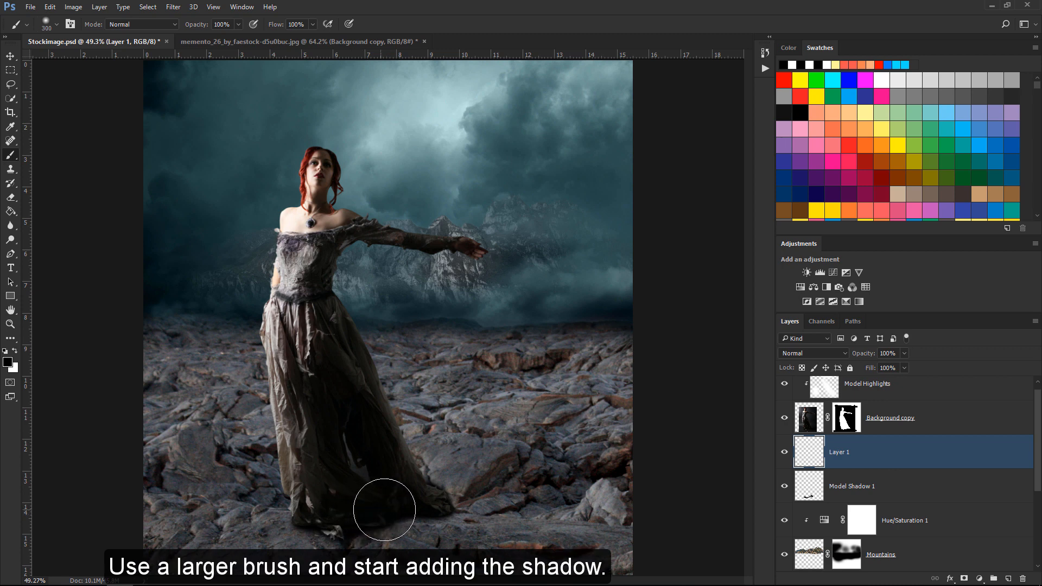
key(bracketleft)
mouse_move(353, 507)
mouse_down()
mouse_move(477, 513)
mouse_move(423, 509)
mouse_move(480, 495)
mouse_move(322, 517)
mouse_move(429, 506)
mouse_up()
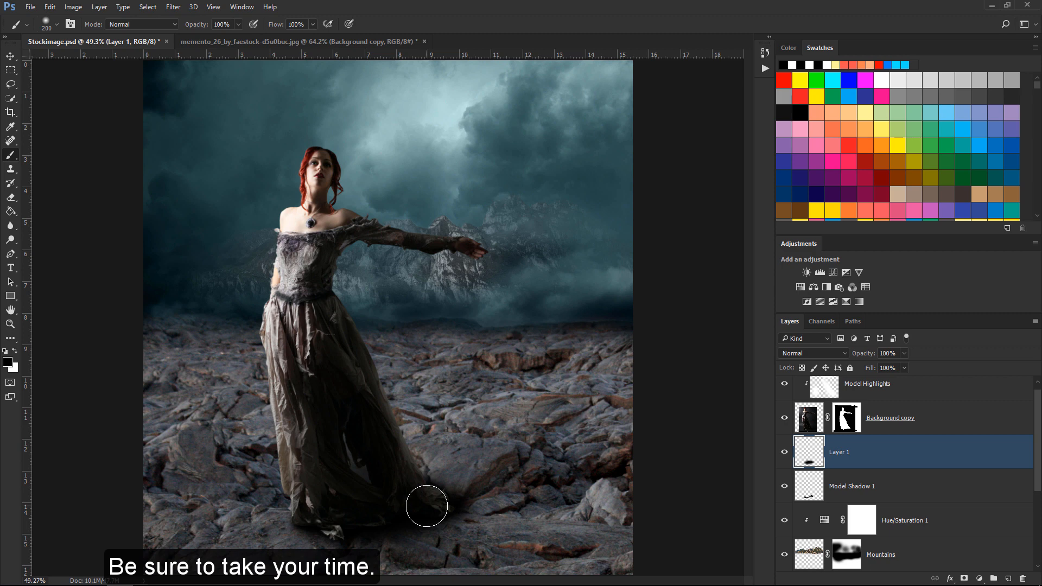
- Set the second shadow layer to Soft Light and erase excess shadow from Model Shadow 1 with the Eraser tool
click(791, 353)
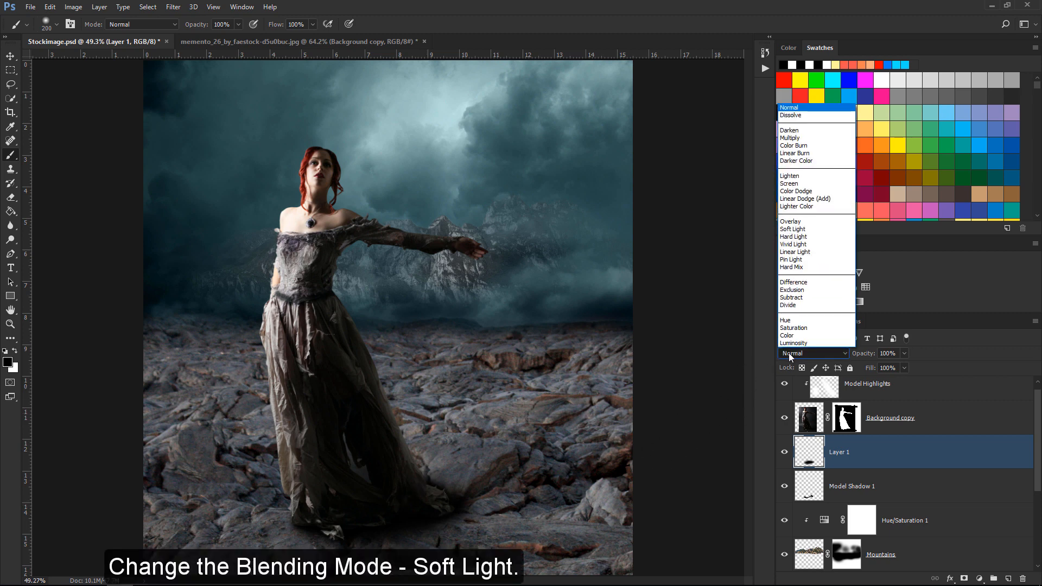
click(799, 230)
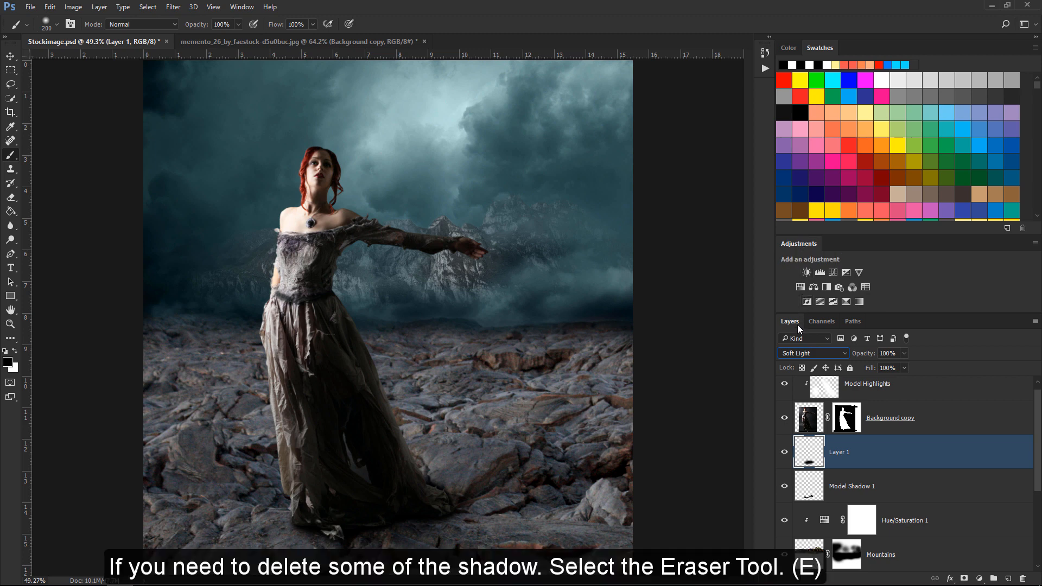
key(alt+bracketleft)
key(e)
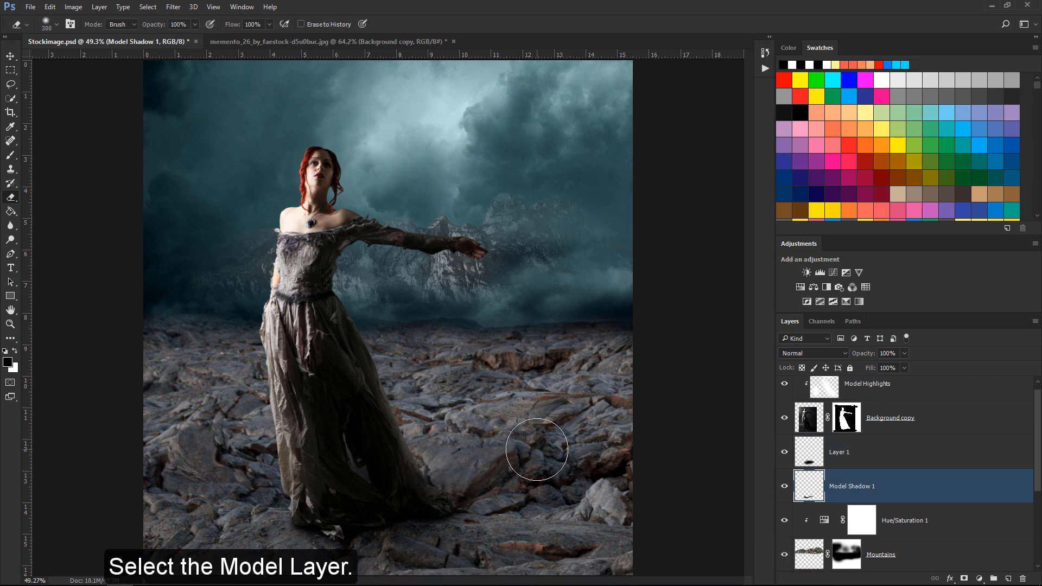
- Create a layer named Highlights clipped to the model layer, in Soft Light mode and filled with 50% gray
click(895, 426)
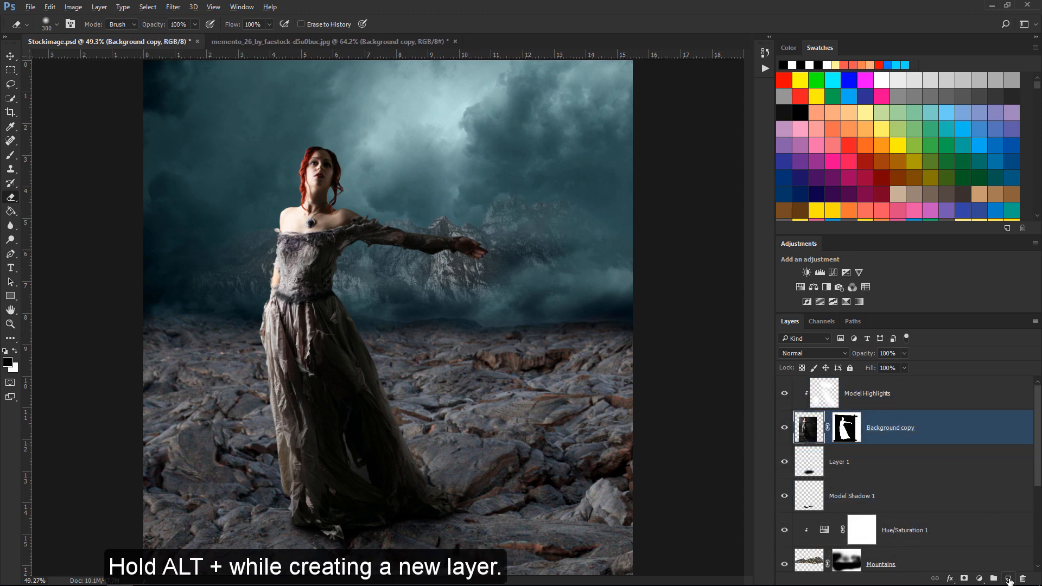
alt+click(1008, 579)
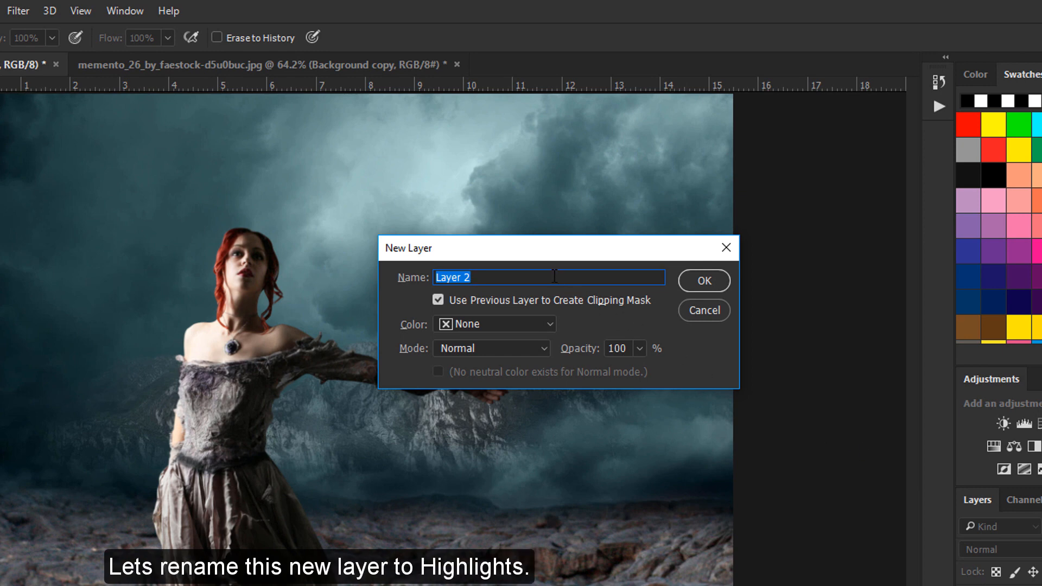
text(Highlights)
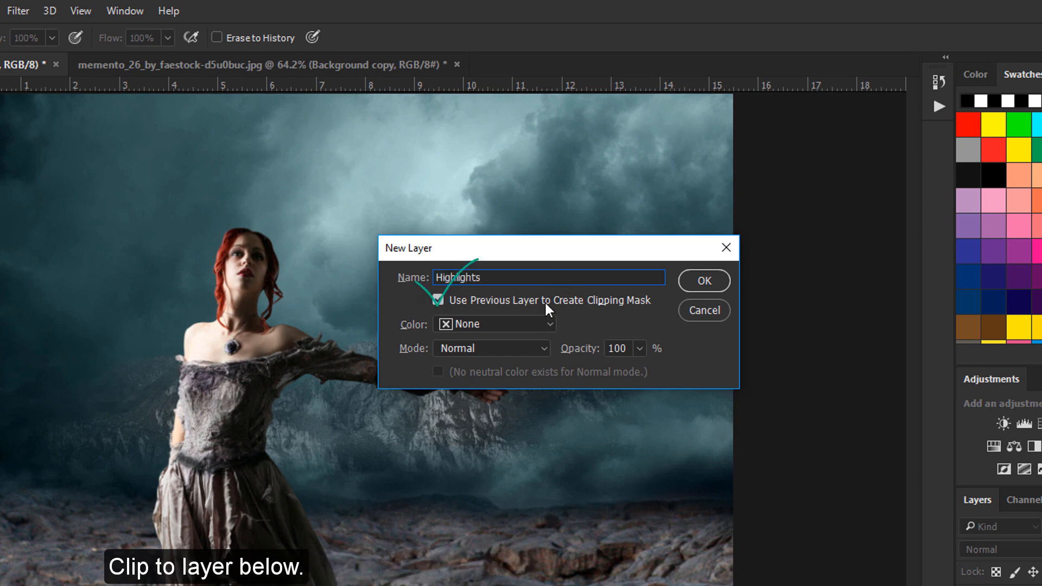
click(529, 350)
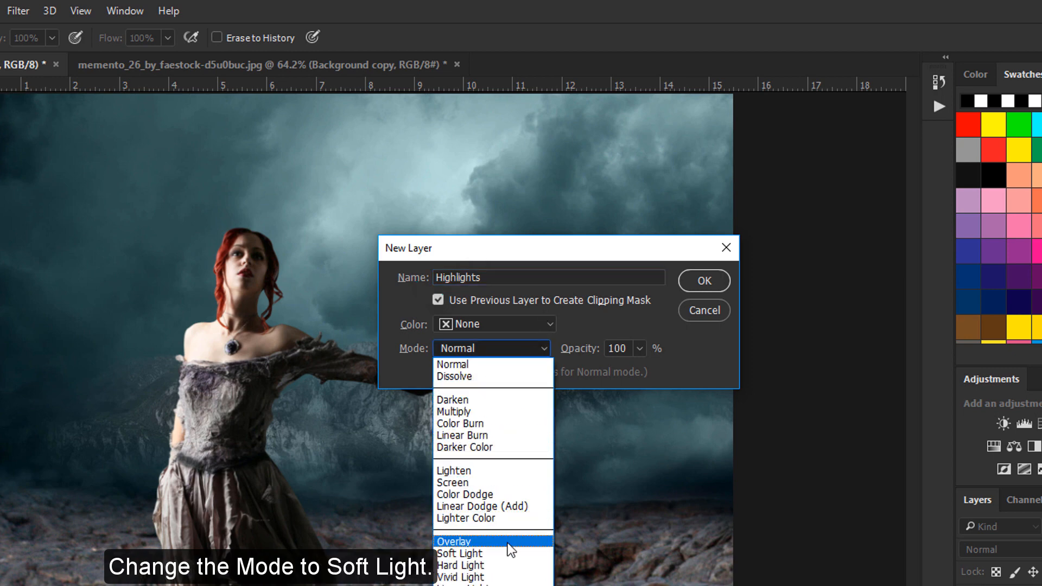
click(499, 553)
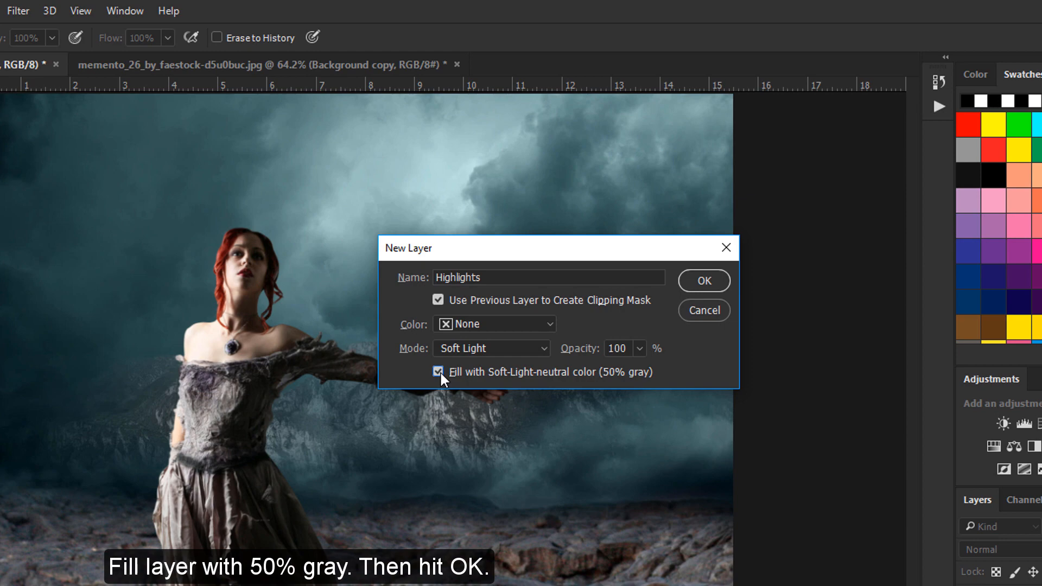
click(711, 282)
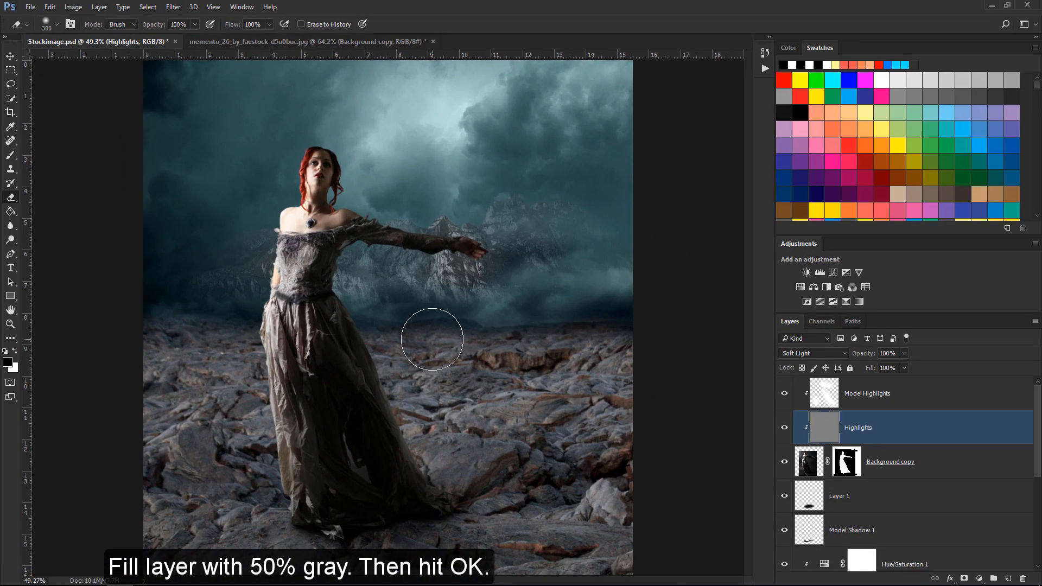
- Dodge the torn ruffles on the outstretched arm's shoulder with a small brush, using the Highlights range at 30% exposure
key(z)
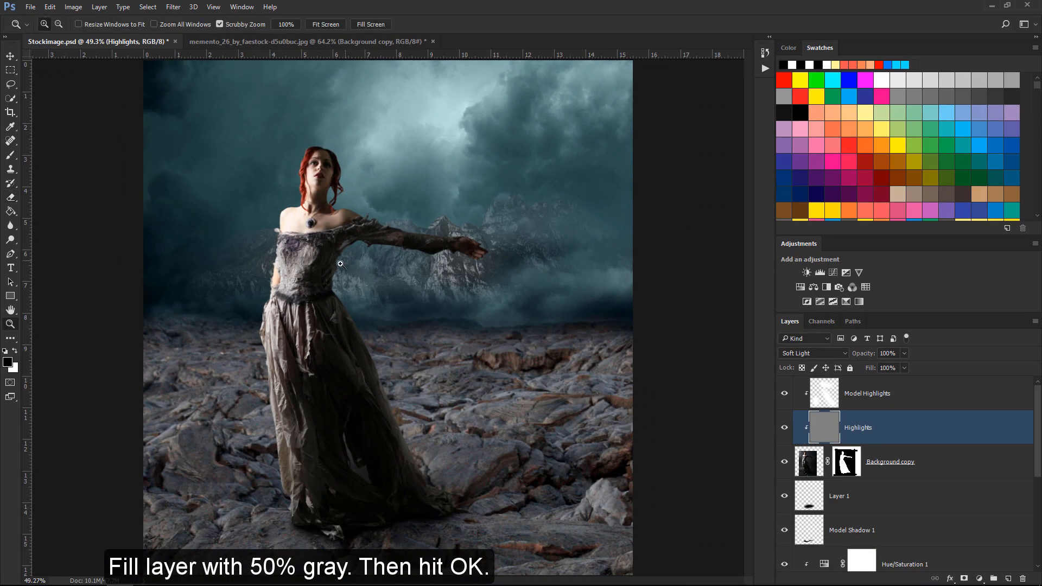
mouse_move(364, 251)
mouse_down()
mouse_move(460, 235)
mouse_move(414, 320)
mouse_move(506, 405)
mouse_up()
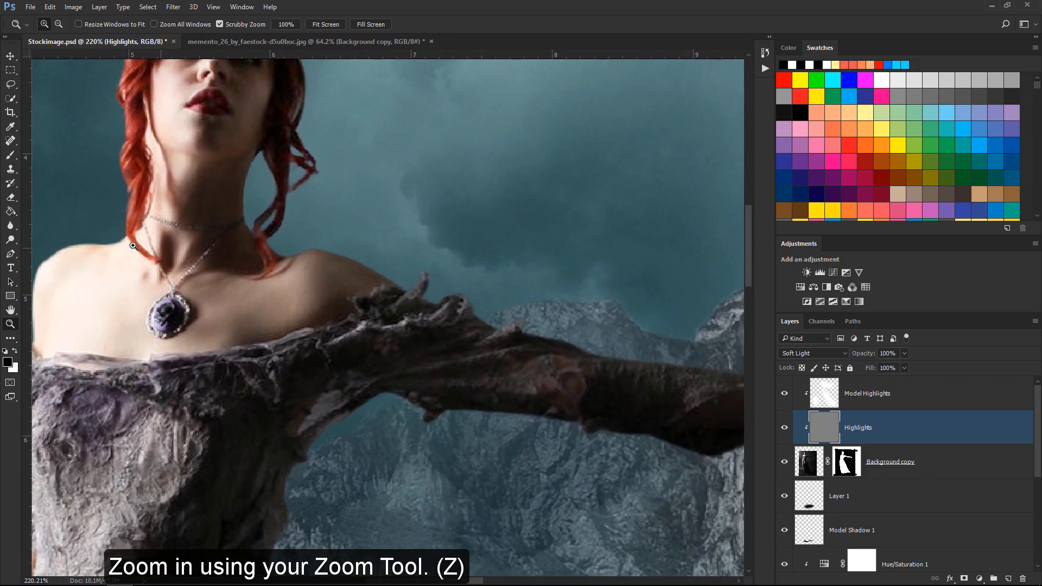
click(14, 243)
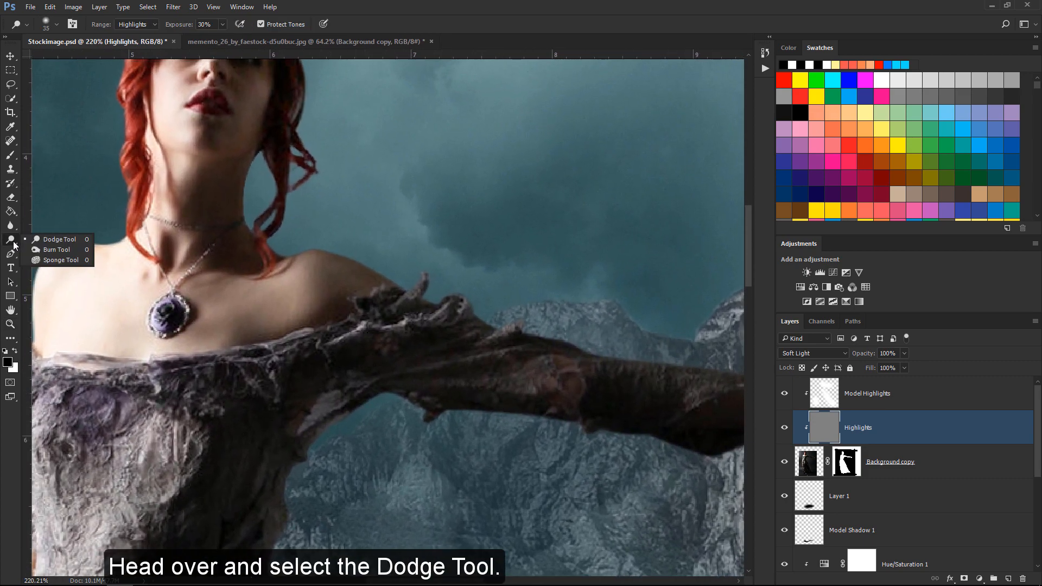
click(77, 240)
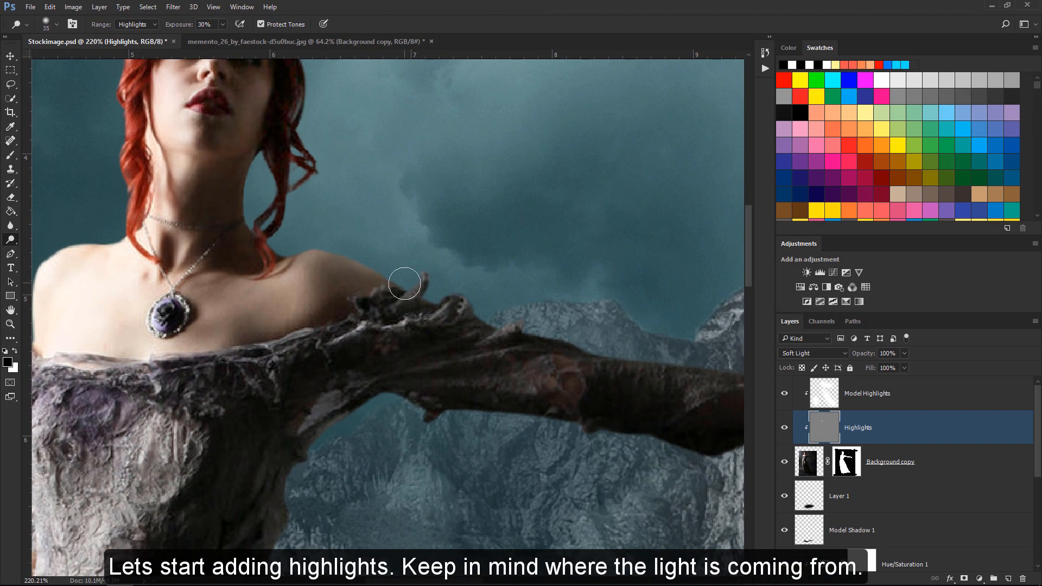
key(bracketleft)
key(bracketleft)
key(bracketleft)
key(bracketleft)
key(bracketleft)
key(bracketleft)
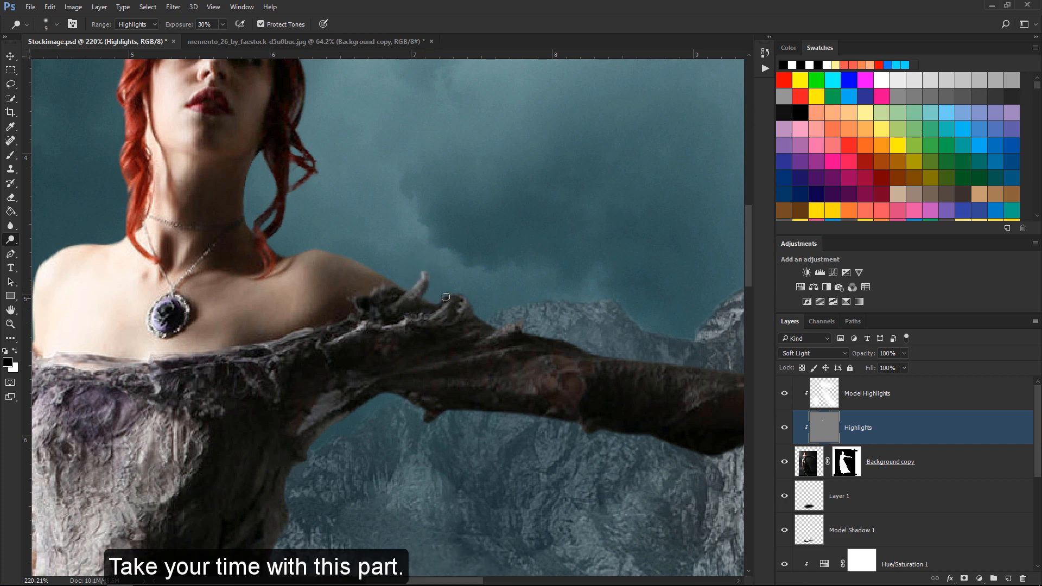
- Dodge the upper edge of the outstretched sleeve and the hand with a size 20 brush, reducing it to 15
key(bracketright)
key(bracketright)
drag(646, 361, 423, 328)
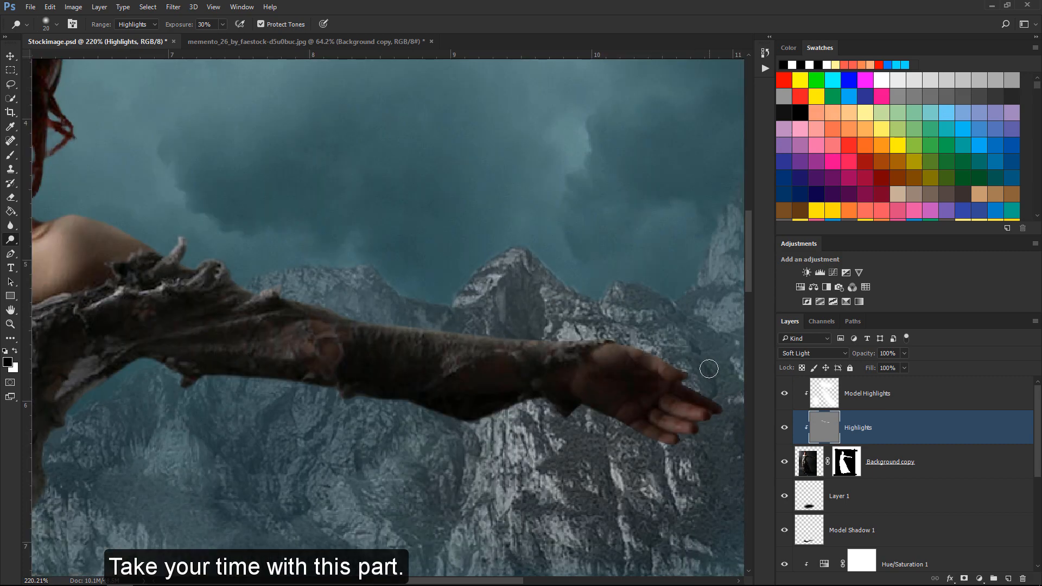
mouse_move(708, 369)
mouse_down()
mouse_move(681, 353)
mouse_move(622, 397)
mouse_up()
key(bracketleft)
key(bracketright)
mouse_move(523, 375)
mouse_down()
mouse_move(480, 360)
mouse_move(420, 378)
mouse_move(358, 360)
mouse_move(165, 340)
mouse_move(382, 358)
mouse_up()
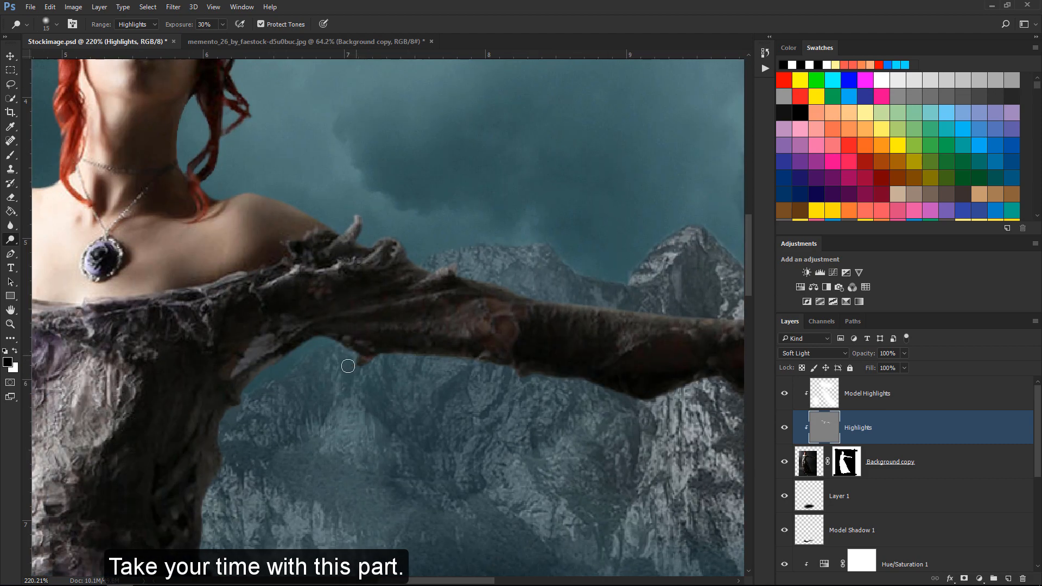
- Redo the first underarm dodge stroke and brighten the bodice's right side down to the waist and upper skirt
drag(282, 349, 251, 383)
key(ctrl+z)
mouse_move(224, 429)
mouse_down()
mouse_move(223, 462)
mouse_move(272, 359)
mouse_up()
mouse_move(237, 366)
mouse_down()
mouse_move(242, 408)
mouse_move(229, 434)
mouse_move(294, 542)
mouse_up()
drag(311, 505, 288, 330)
mouse_move(225, 297)
mouse_down()
mouse_move(360, 500)
mouse_move(387, 320)
mouse_up()
drag(305, 297, 354, 404)
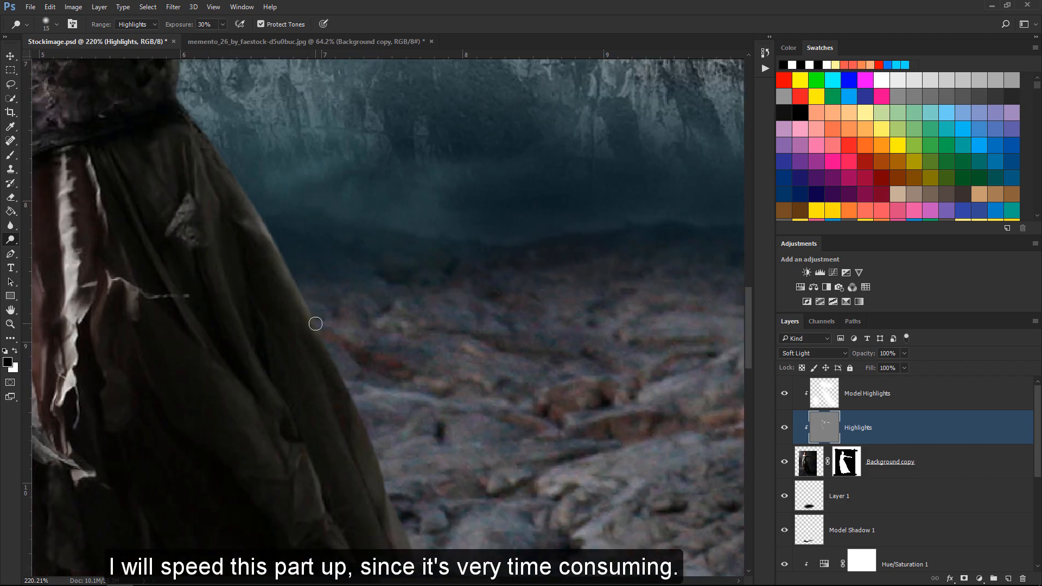
- Dodge the skirt's right edge from the hip down to the hem with the size 15 brush
drag(315, 323, 358, 426)
mouse_move(370, 431)
mouse_down()
mouse_move(349, 262)
mouse_move(421, 444)
mouse_up()
drag(487, 468, 435, 274)
drag(382, 315, 445, 458)
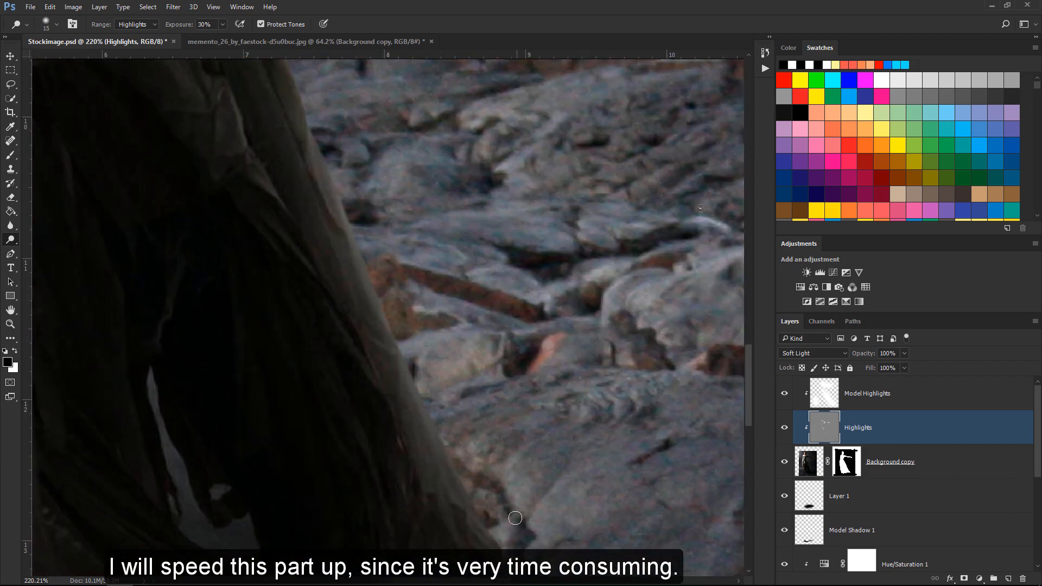
drag(516, 518, 469, 362)
mouse_move(420, 331)
mouse_down()
mouse_move(483, 449)
mouse_move(565, 485)
mouse_move(570, 502)
mouse_up()
drag(599, 508, 585, 390)
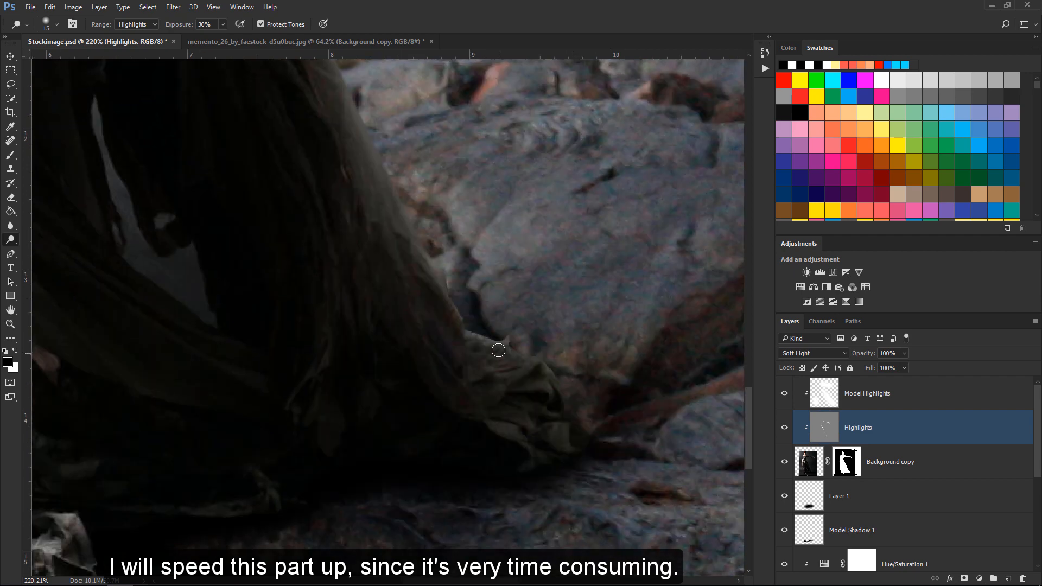
- Brighten the folds at the hem's right tip, reducing the Dodge brush to size 8 for the fine creases
mouse_move(498, 349)
mouse_down()
mouse_move(549, 399)
mouse_move(566, 442)
mouse_up()
key(bracketleft)
key(bracketleft)
key(bracketleft)
drag(498, 426, 531, 451)
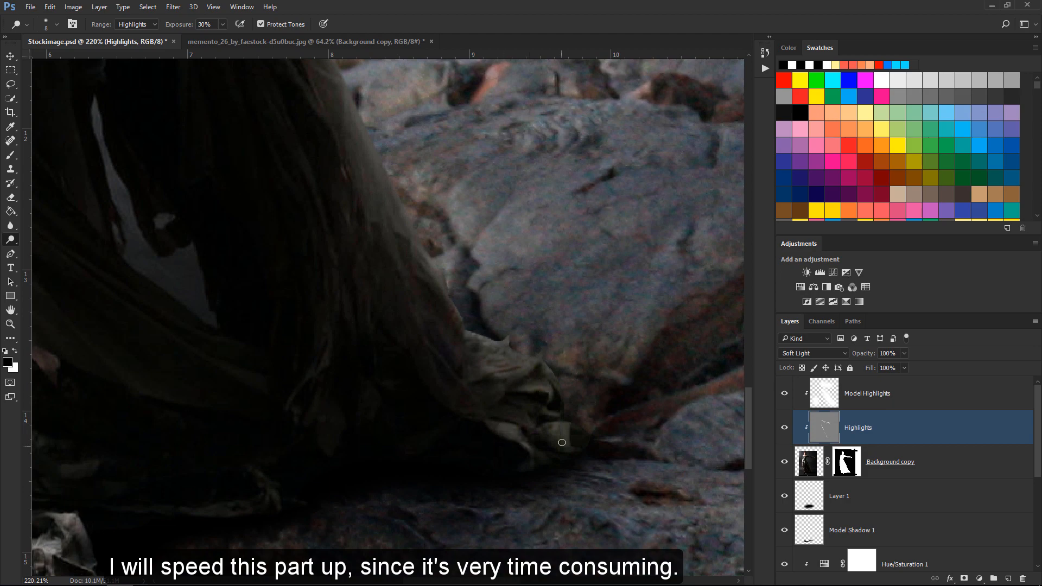
- Dodge the torn cloth scrap below the hem and the lower left corner of the dress with a fine brush
mouse_move(248, 401)
mouse_down()
mouse_move(433, 358)
mouse_move(647, 380)
mouse_up()
mouse_move(462, 500)
mouse_down()
mouse_move(470, 518)
mouse_move(467, 506)
mouse_up()
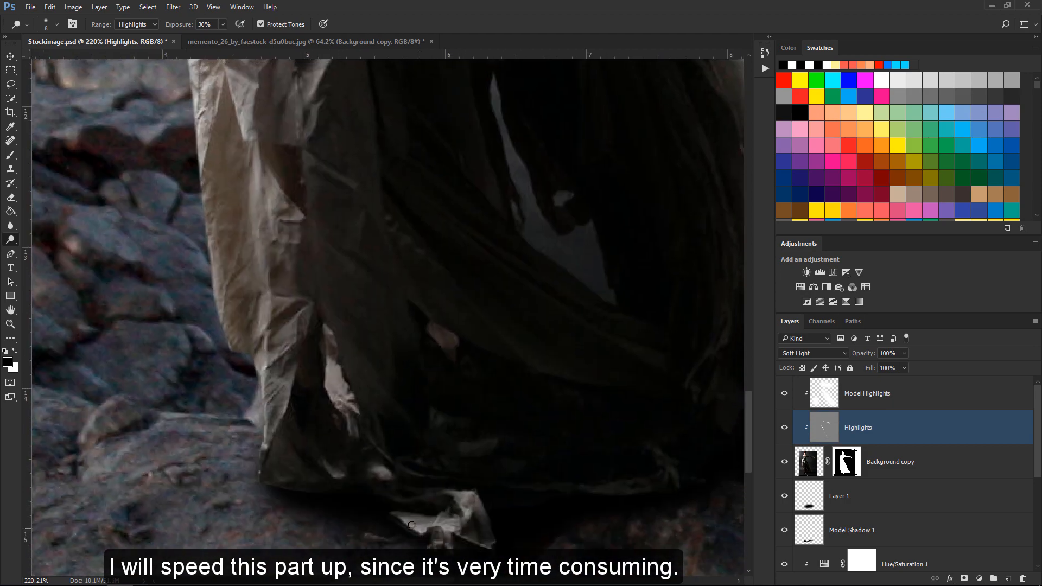
drag(411, 525, 433, 528)
key(bracketright)
key(bracketright)
mouse_move(262, 396)
mouse_down()
mouse_move(262, 440)
mouse_move(278, 428)
mouse_move(265, 445)
mouse_up()
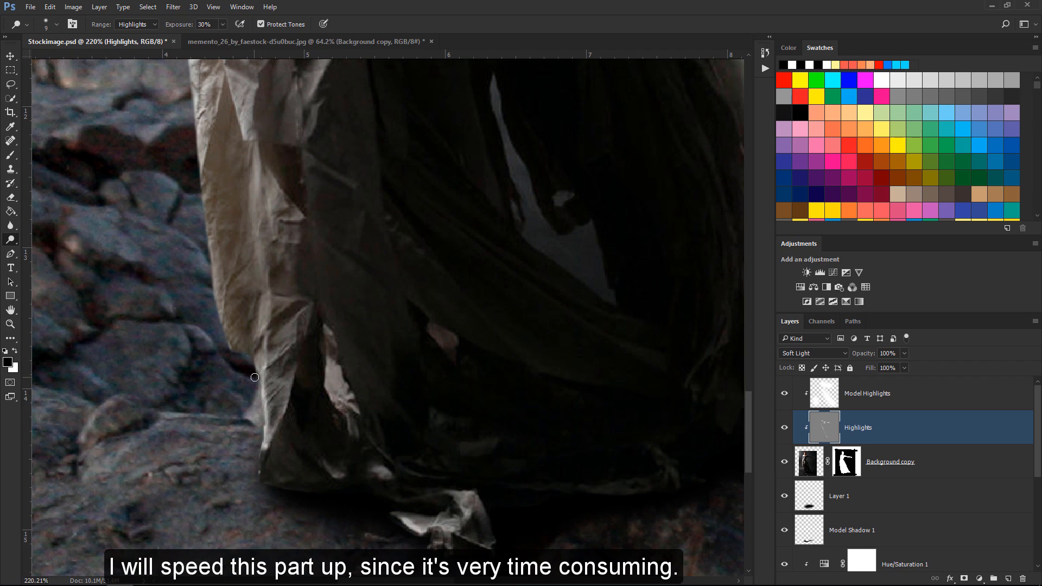
- Brighten the lower left skirt edge and its crumpled fold, varying the brush size and ending at 25
key(bracketright)
key(bracketright)
drag(211, 265, 230, 345)
drag(264, 303, 262, 327)
mouse_move(262, 346)
mouse_down()
mouse_move(268, 369)
mouse_move(294, 326)
mouse_up()
key(bracketleft)
key(bracketleft)
key(bracketleft)
drag(264, 304, 259, 333)
key(bracketright)
key(bracketright)
key(bracketright)
key(bracketright)
key(bracketright)
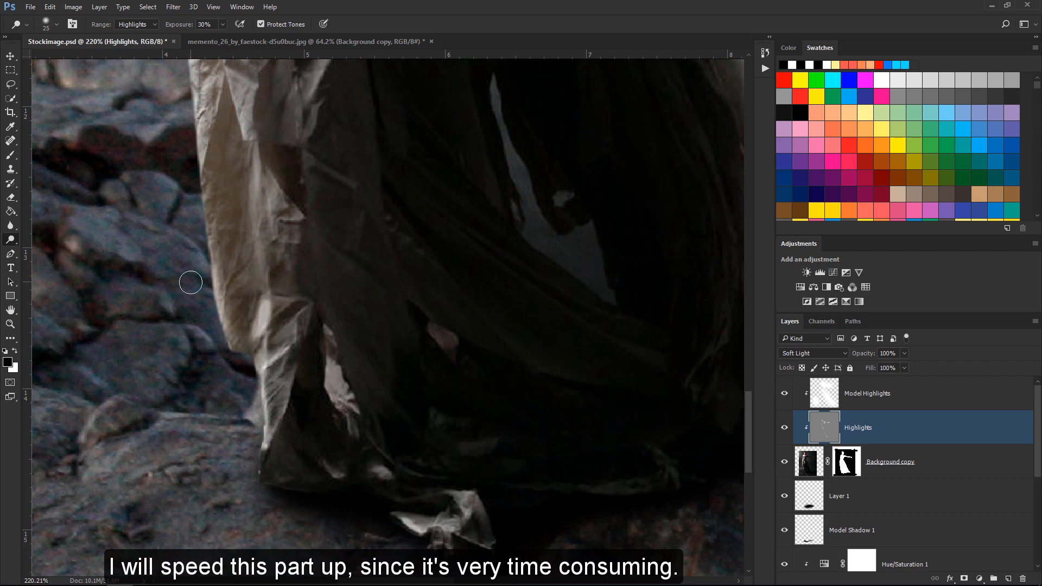
- Dodge the skirt's left edge from the lower folds up to mid-skirt with the size 25 brush
drag(208, 212, 215, 295)
drag(213, 244, 237, 357)
drag(221, 319, 223, 395)
drag(251, 251, 261, 371)
drag(207, 187, 225, 402)
drag(187, 252, 217, 429)
drag(163, 311, 162, 426)
drag(181, 244, 194, 383)
drag(145, 261, 167, 388)
drag(189, 266, 204, 448)
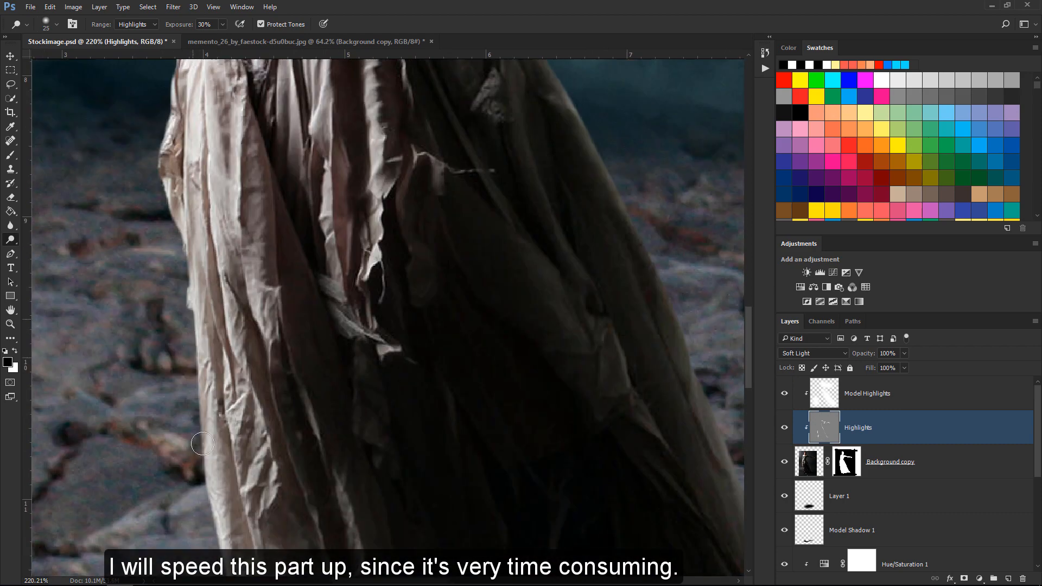
- Dodge the upper left skirt edge up to the hip and along the lowered arm and wrist
drag(160, 233, 160, 360)
drag(167, 274, 172, 315)
drag(171, 361, 194, 424)
drag(168, 227, 159, 326)
mouse_move(170, 286)
mouse_down()
mouse_move(153, 373)
mouse_move(167, 396)
mouse_up()
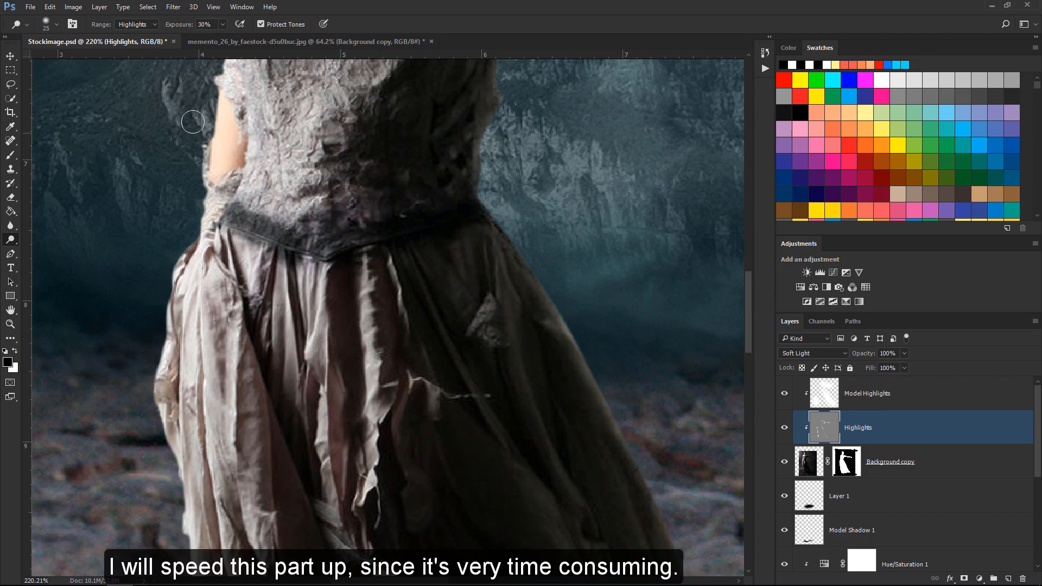
drag(209, 115, 200, 191)
drag(189, 248, 176, 284)
- Brighten the pale folds on the front of the upper skirt with a size 9 Dodge brush
key(bracketleft)
key(bracketleft)
key(bracketleft)
key(bracketleft)
mouse_move(233, 404)
mouse_down()
mouse_move(233, 343)
mouse_move(238, 390)
mouse_up()
drag(236, 317, 237, 357)
drag(329, 324, 332, 435)
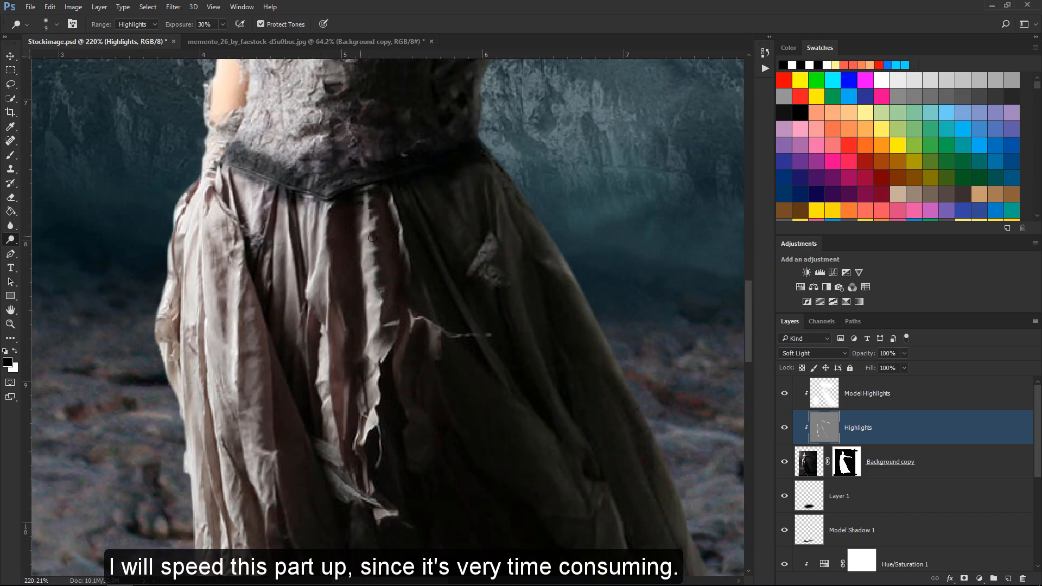
- Dodge the thin central skirt folds and the torn fabric edge with a size 7 brush
key(bracketleft)
key(bracketleft)
drag(370, 238, 369, 261)
drag(374, 316, 409, 327)
drag(254, 316, 335, 326)
drag(320, 330, 321, 307)
drag(321, 269, 321, 344)
drag(321, 315, 322, 289)
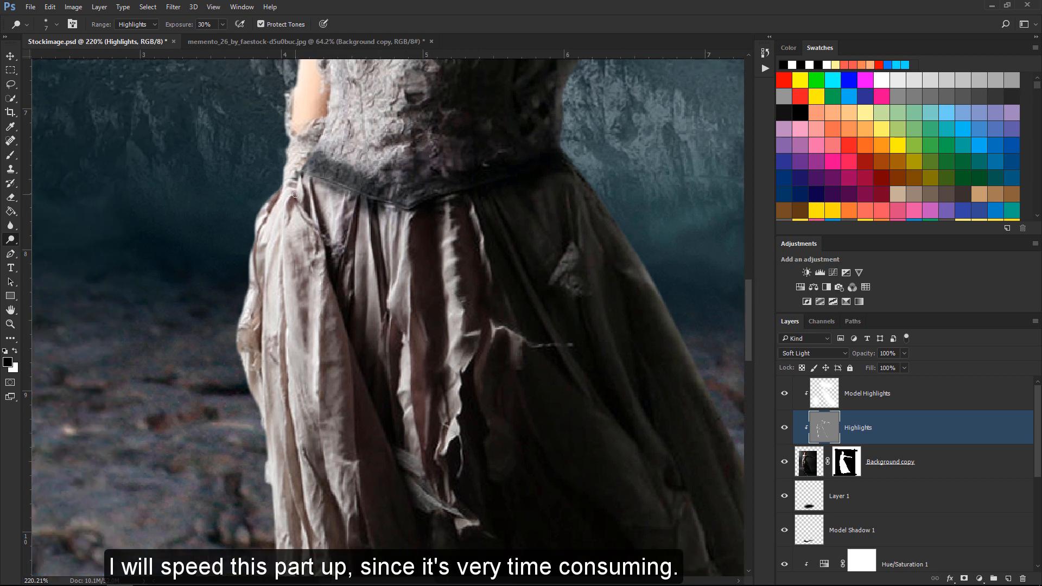
- Dodge fine highlights on the wrist, the left hip and the bodice's left edge with the size 7 brush
drag(295, 194, 292, 208)
drag(256, 243, 255, 284)
drag(294, 162, 292, 247)
drag(293, 136, 259, 374)
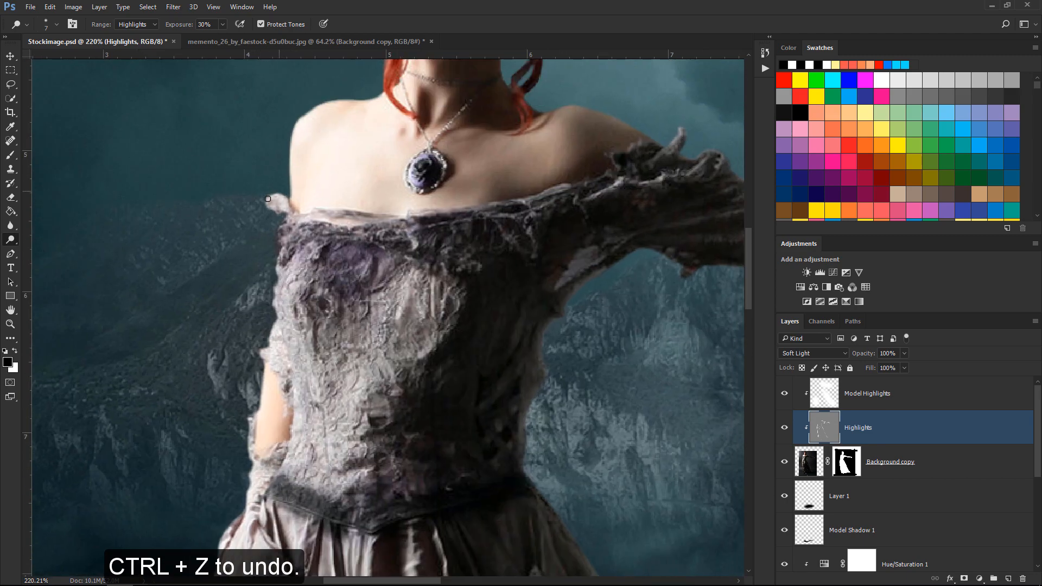
drag(288, 216, 277, 272)
drag(374, 201, 280, 436)
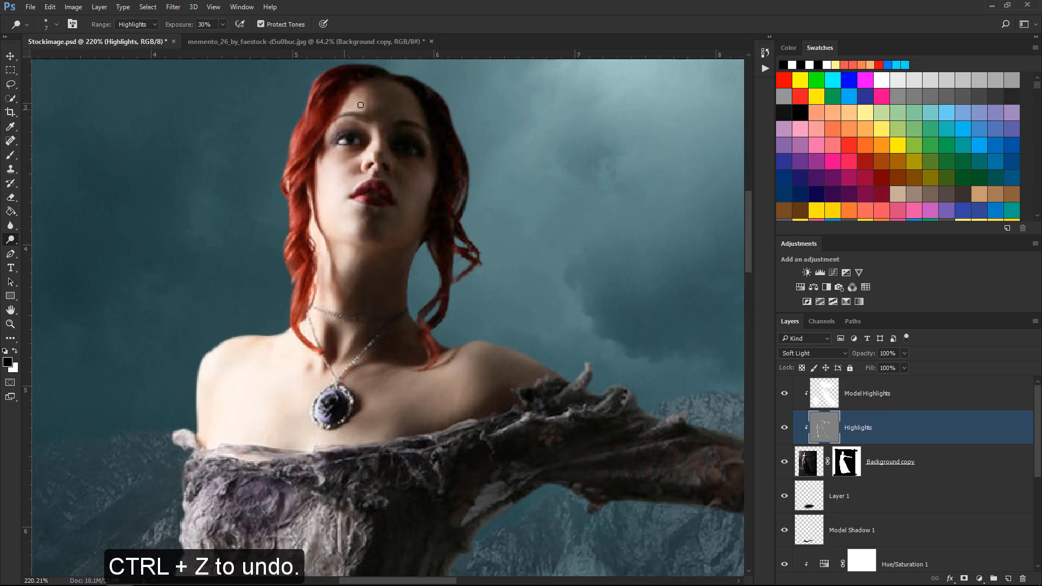
- Dodge the hair strands on both sides of the neck, enlarging the brush to 25, and fit the image in view
drag(294, 207, 288, 247)
drag(429, 360, 366, 248)
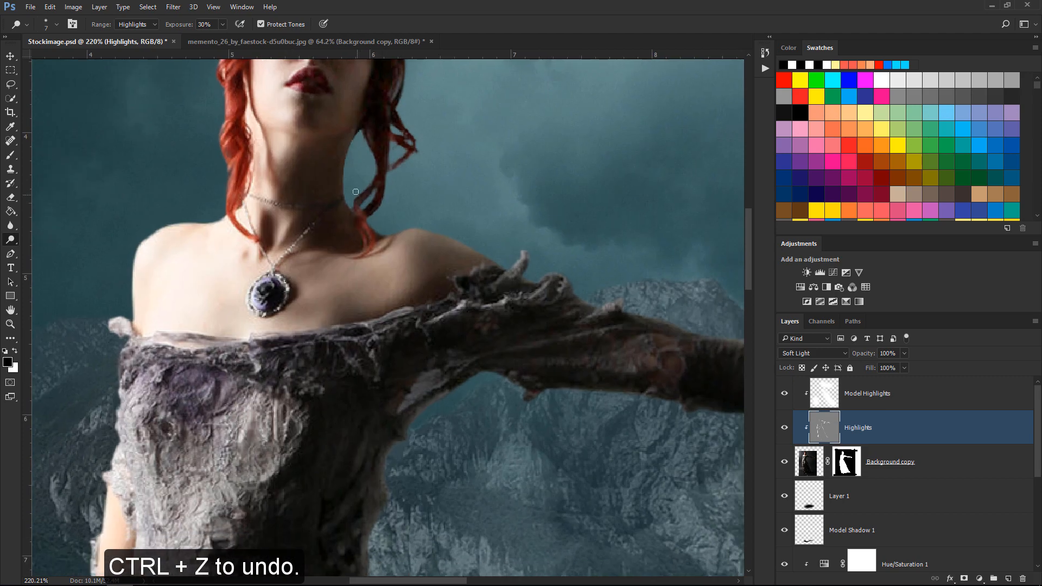
key(bracketright)
key(bracketright)
key(bracketright)
key(bracketright)
key(bracketright)
key(bracketright)
mouse_move(355, 159)
mouse_down()
mouse_move(357, 151)
mouse_move(351, 202)
mouse_up()
drag(646, 311, 481, 252)
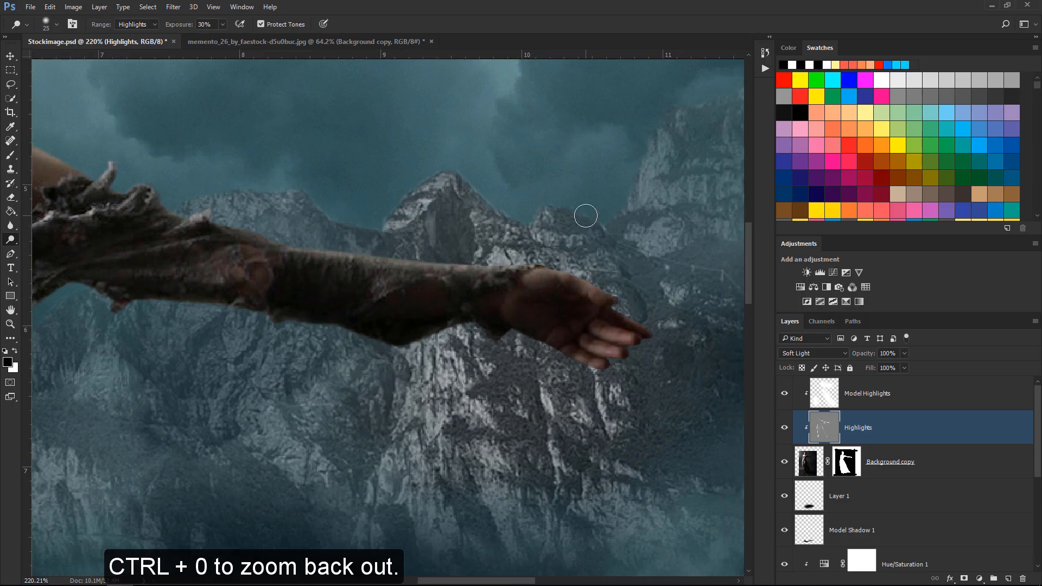
key(ctrl+0)
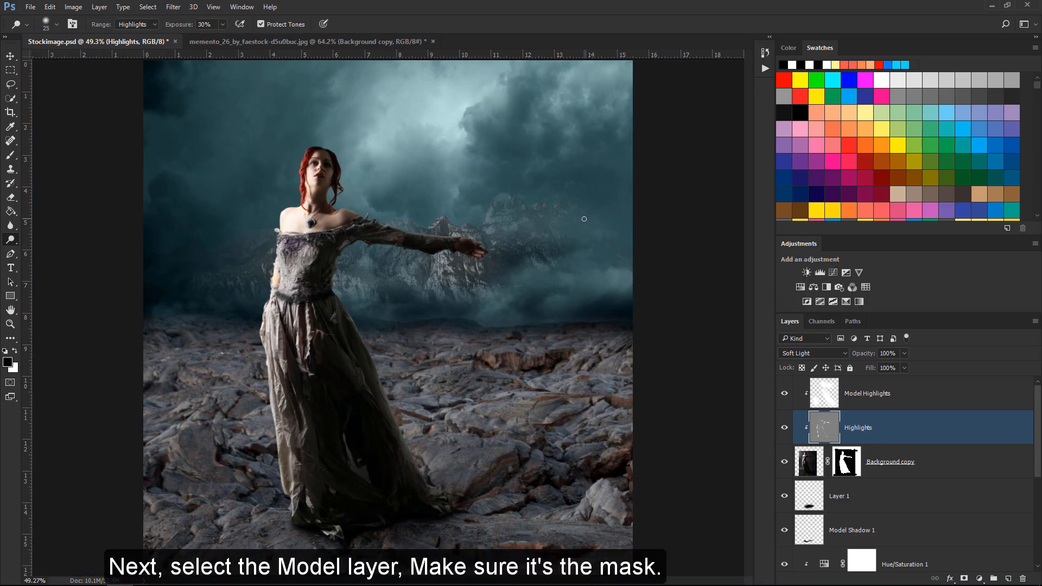
- Compare the composite with and without the Highlights layer
key(e)
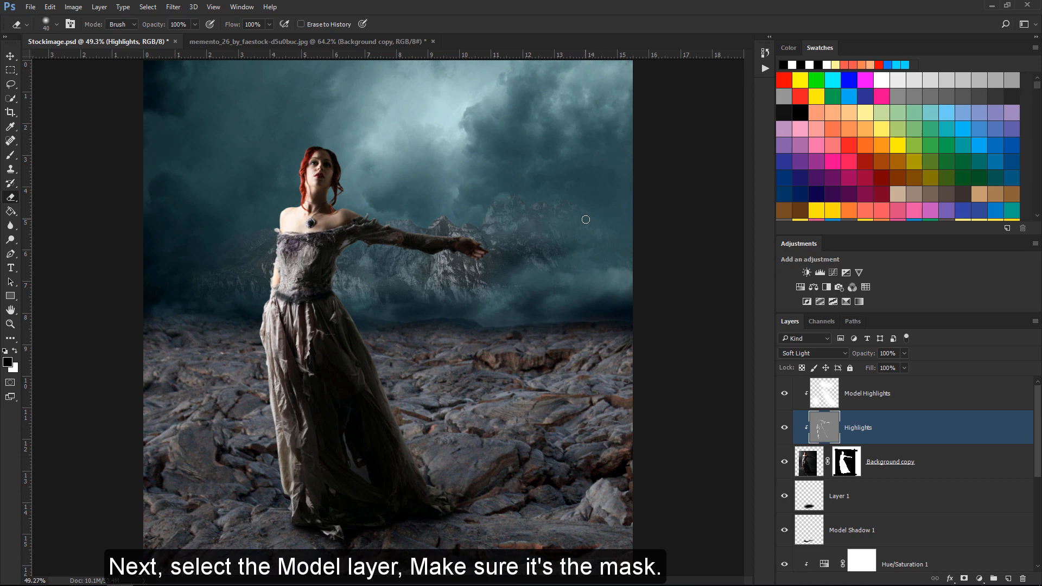
click(784, 427)
click(787, 428)
click(786, 428)
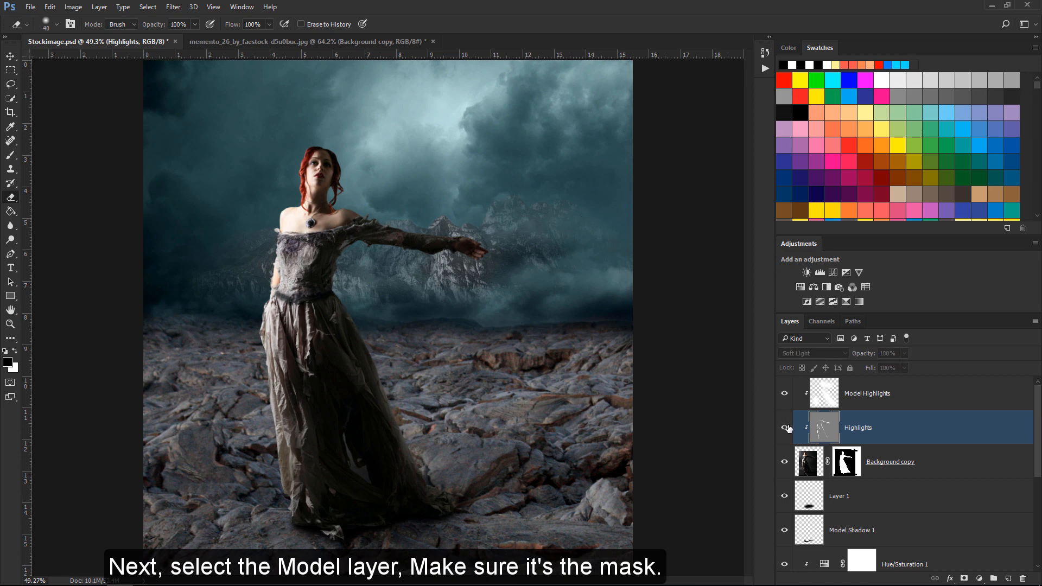
click(786, 428)
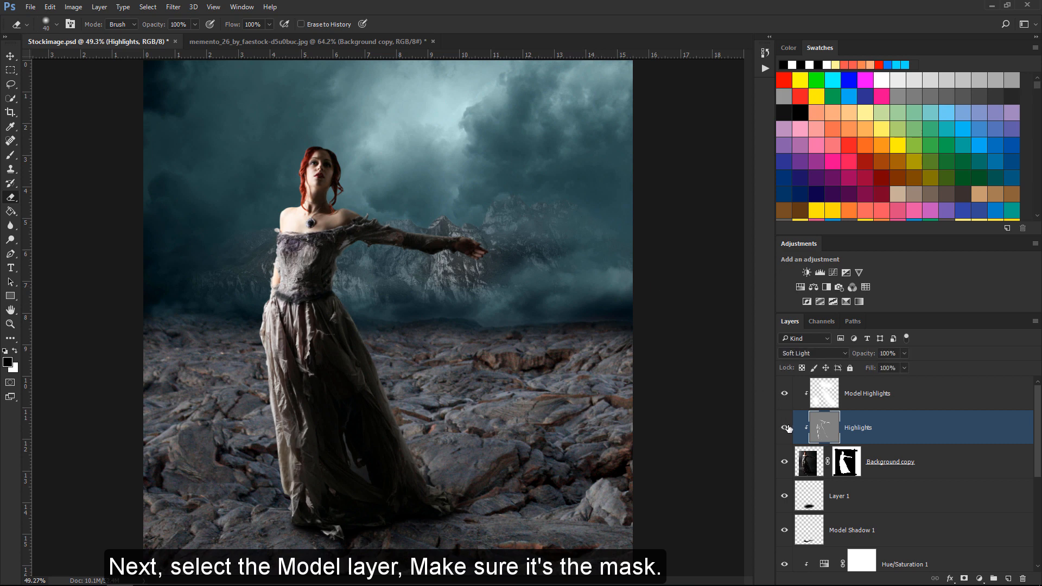
- Partly mask out the gap between the lower dress folds on the model layer's mask with a size 8 black brush at 50% opacity
click(841, 465)
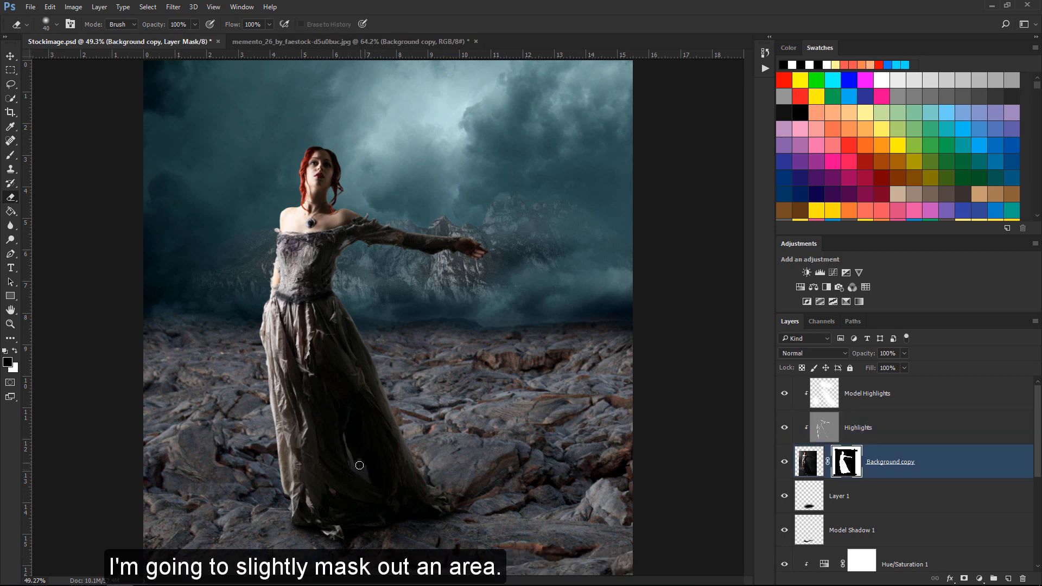
key(z)
drag(352, 460, 398, 402)
key(e)
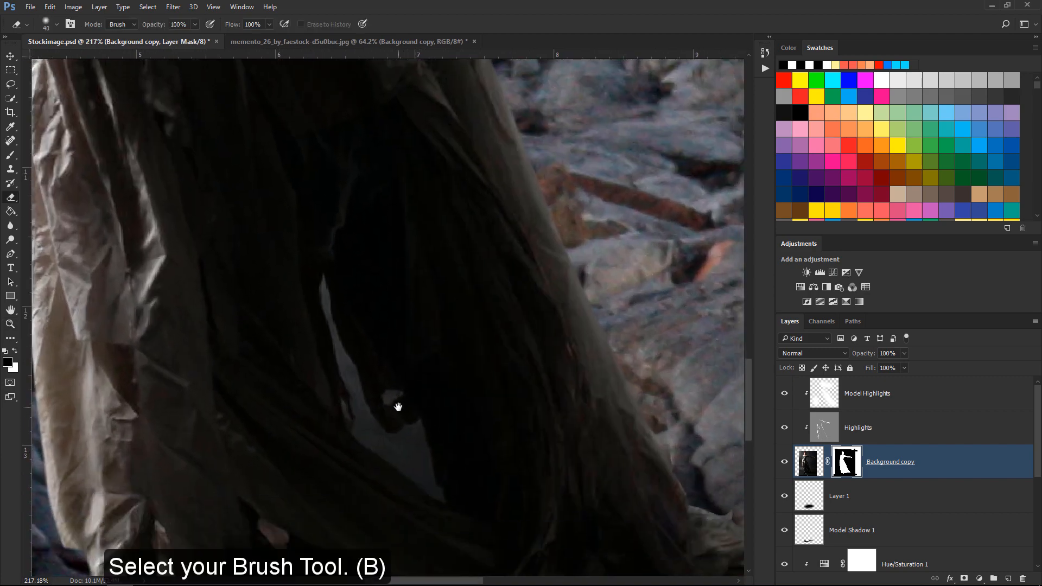
key(o)
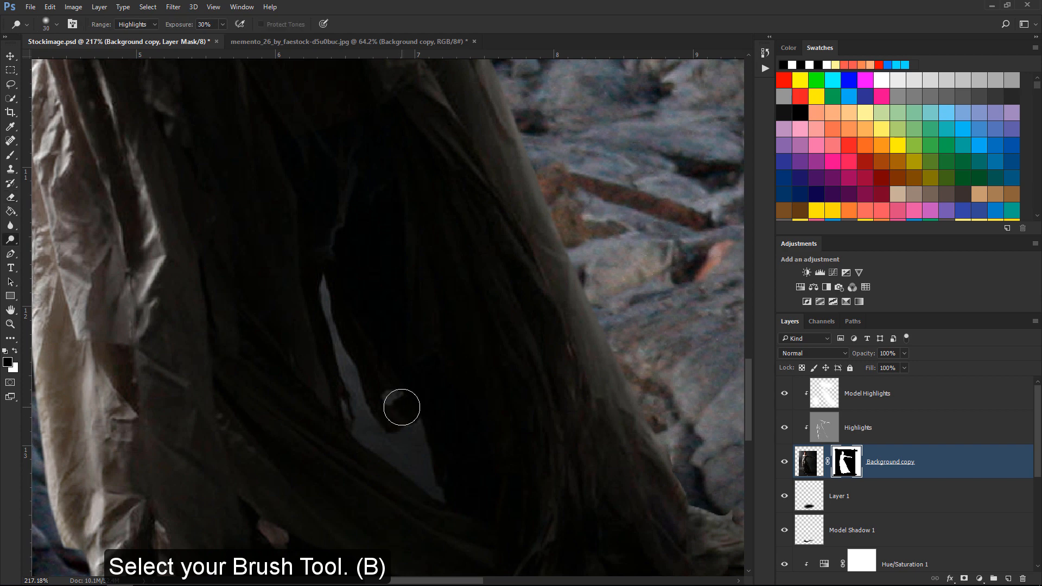
key(b)
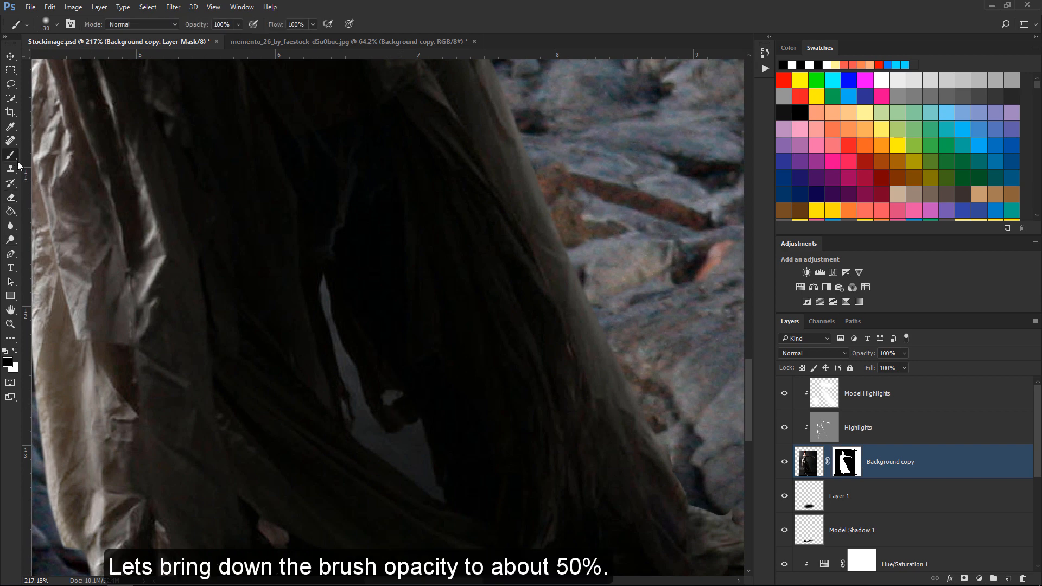
drag(193, 27, 176, 29)
key(bracketleft)
key(bracketleft)
key(bracketleft)
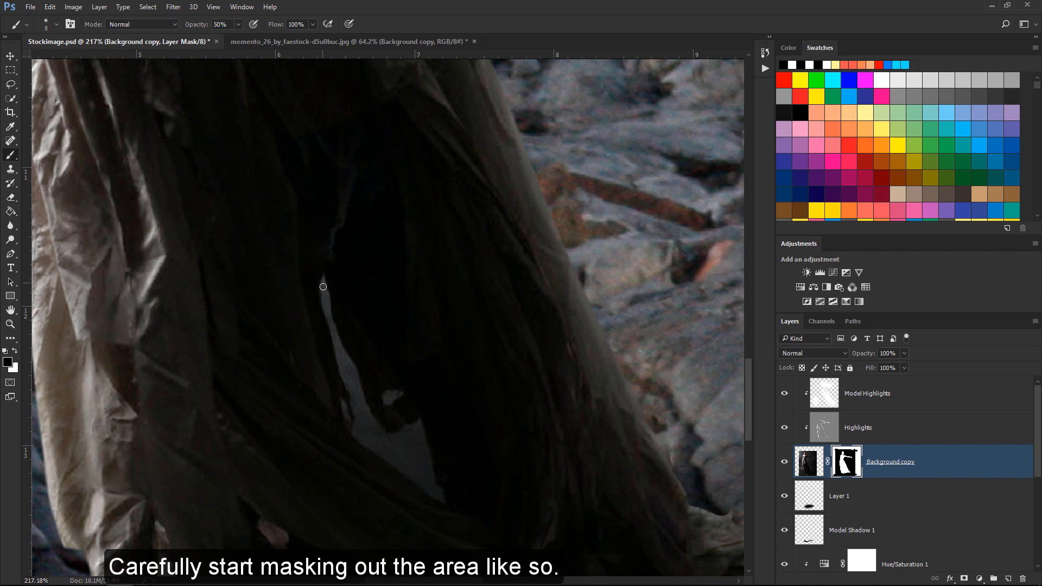
mouse_move(327, 307)
mouse_down()
mouse_move(354, 391)
mouse_move(412, 472)
mouse_move(426, 444)
mouse_move(373, 420)
mouse_move(365, 434)
mouse_move(412, 442)
mouse_move(415, 458)
mouse_up()
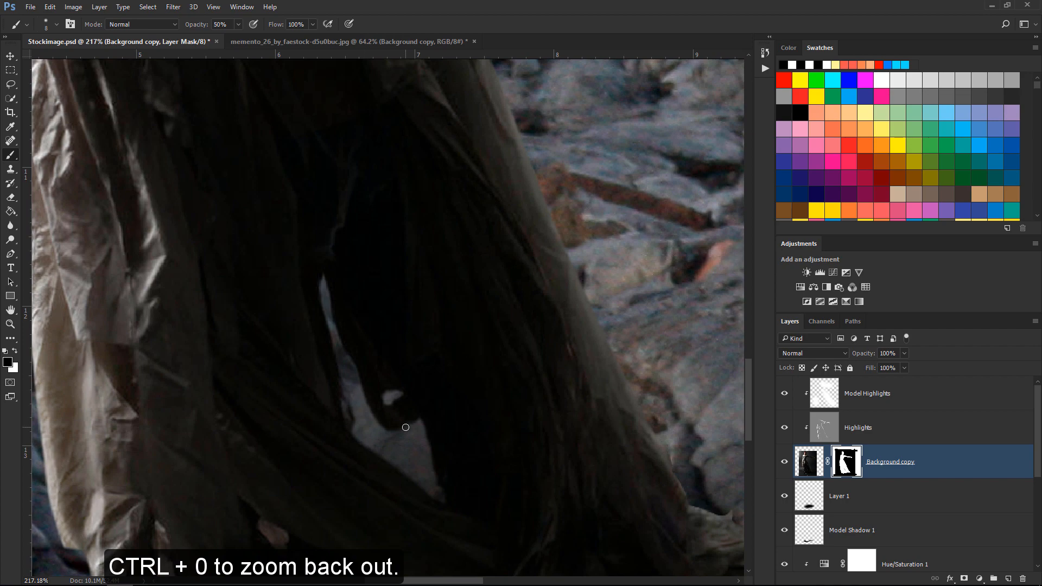
key(ctrl+0)
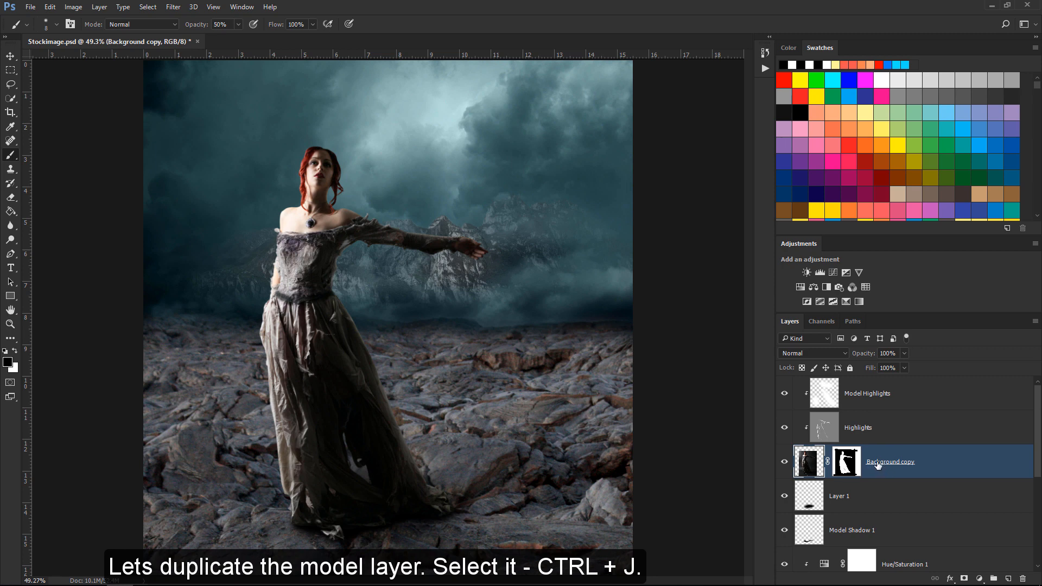
- Duplicate the masked model layer, apply the layer mask on the copy, and hide the original model layer
key(ctrl+j)
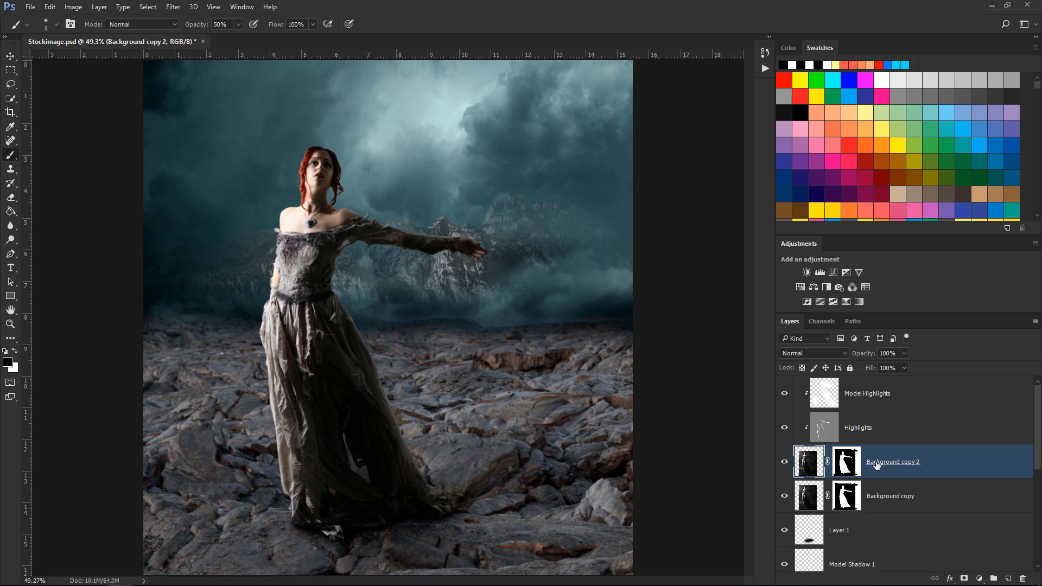
right_click(847, 461)
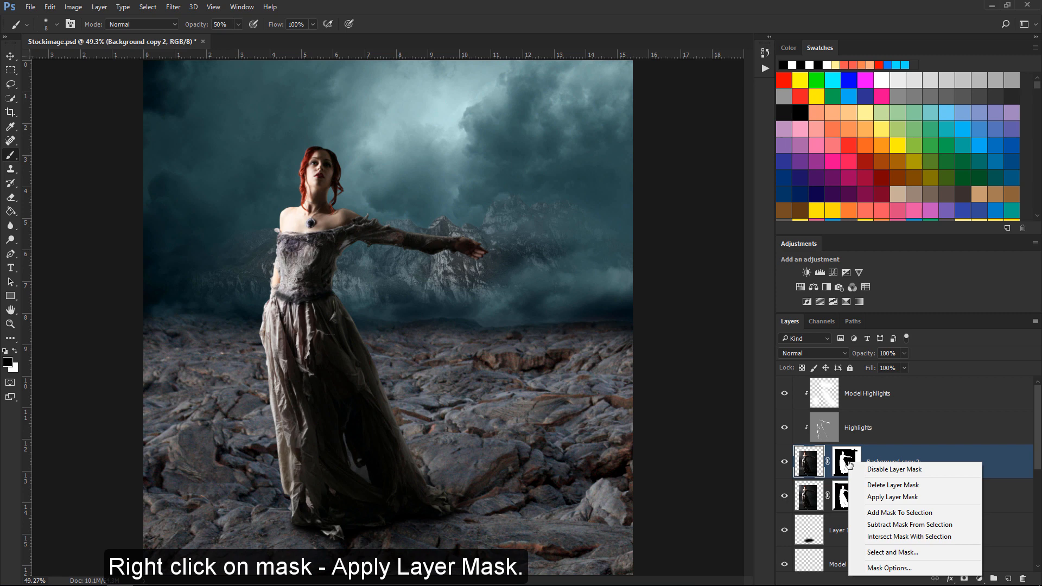
click(855, 498)
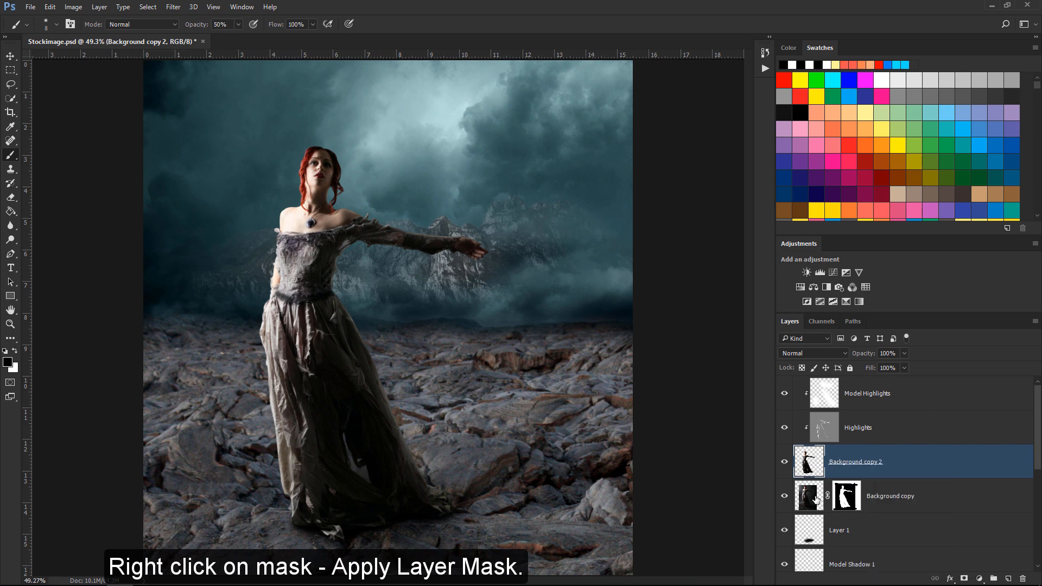
click(784, 497)
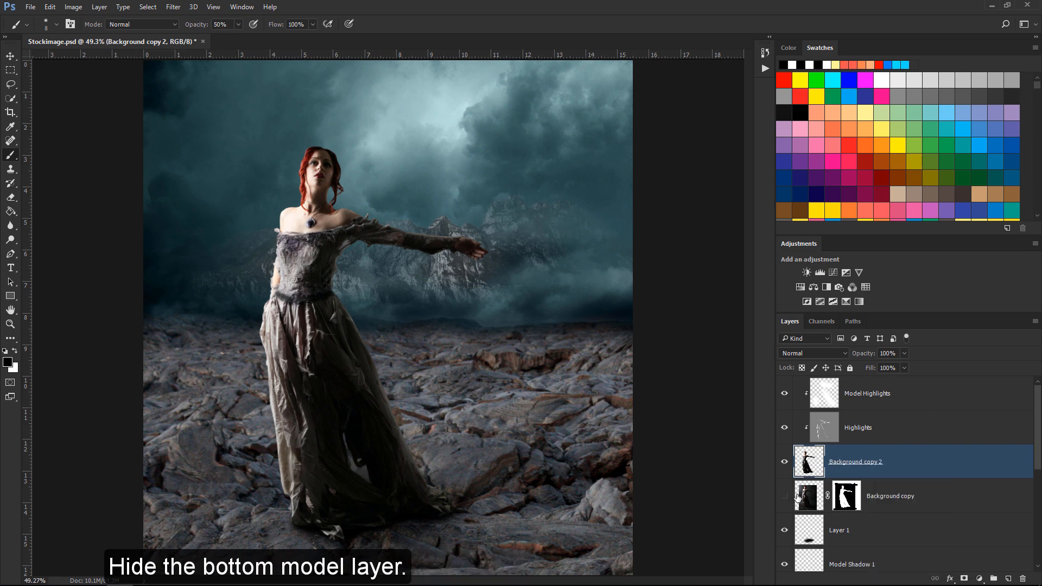
- Set up the Smudge tool with the 95 px four-dot hair brush tip, reduced to 6 px, for the model's hair
key(z)
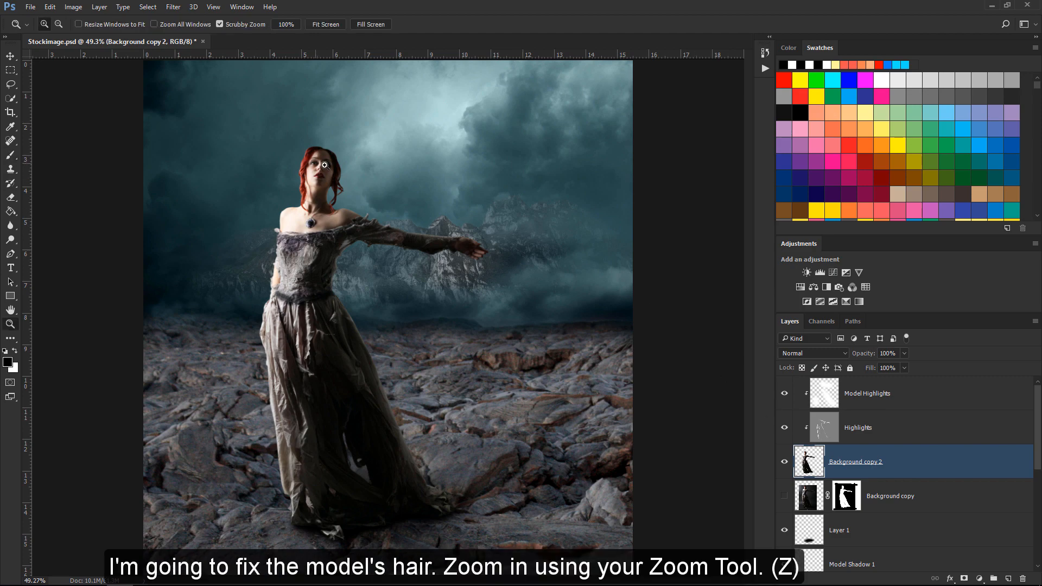
drag(318, 168, 386, 239)
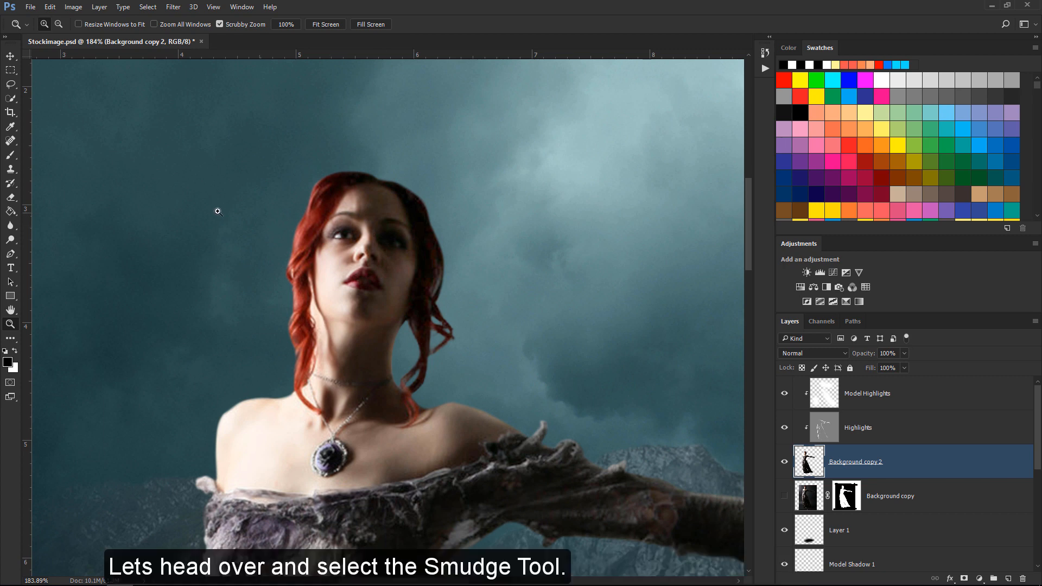
click(11, 225)
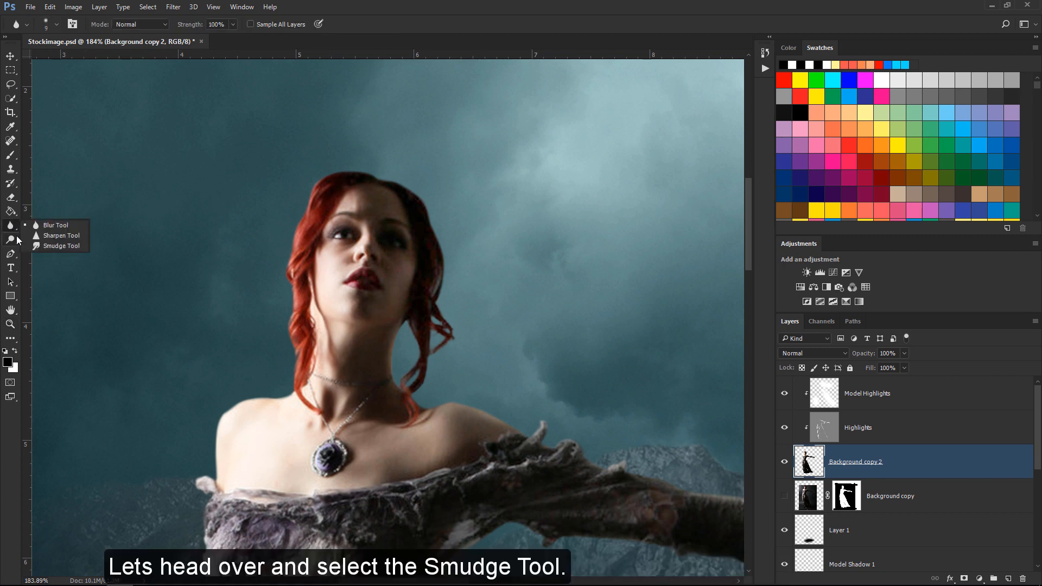
click(26, 246)
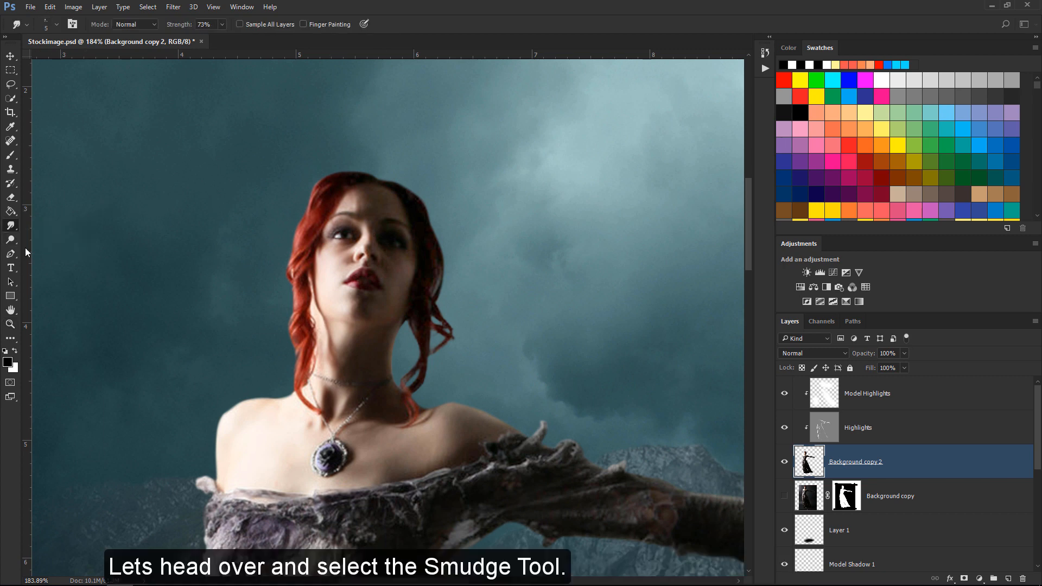
click(56, 25)
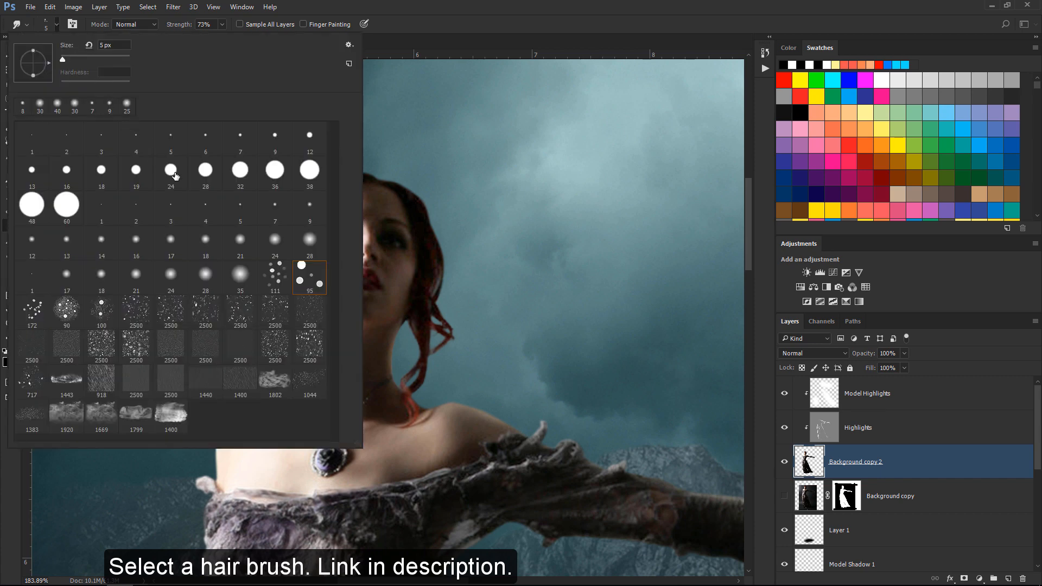
double_click(312, 281)
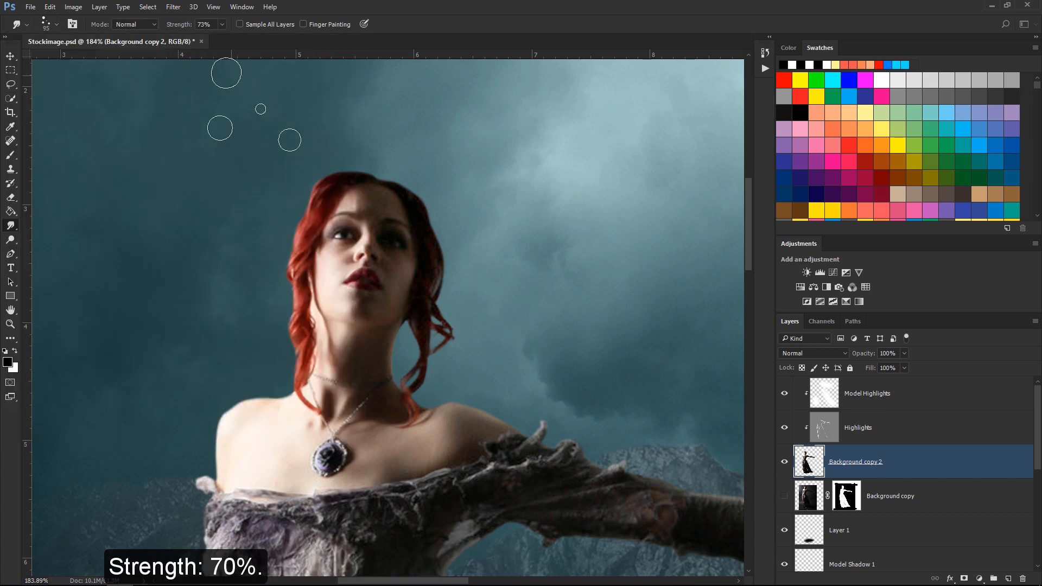
key(bracketleft)
key(bracketleft)
key(bracketleft)
key(bracketleft)
key(bracketleft)
key(bracketleft)
key(bracketleft)
key(bracketleft)
key(bracketleft)
key(bracketleft)
key(bracketleft)
key(bracketleft)
key(bracketleft)
key(bracketleft)
key(bracketleft)
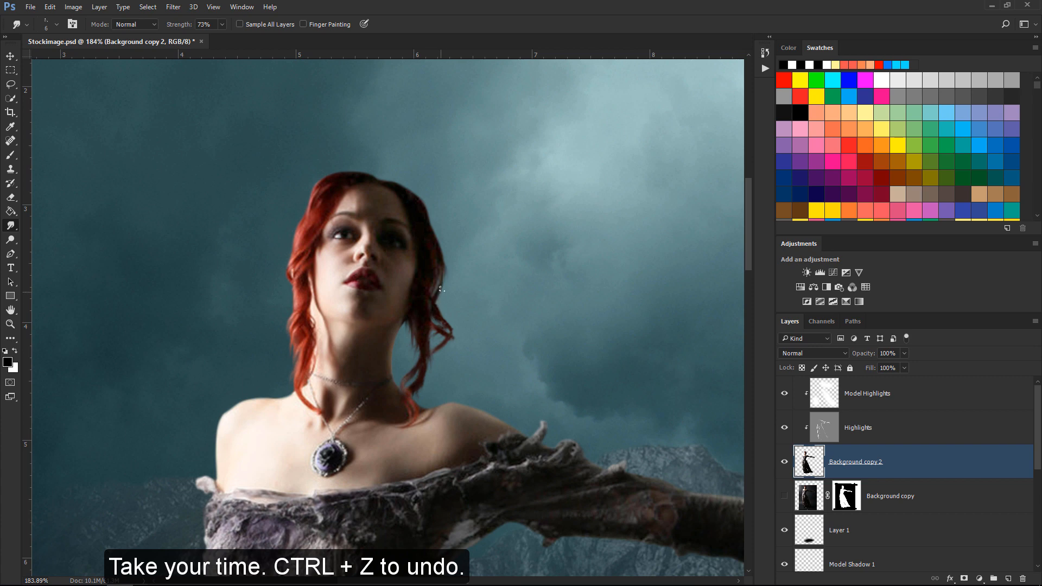
- Smudge fine strands along both outer edges of the model's red hair at 73% strength, and fit the image in view
scroll(442, 289, up, 2)
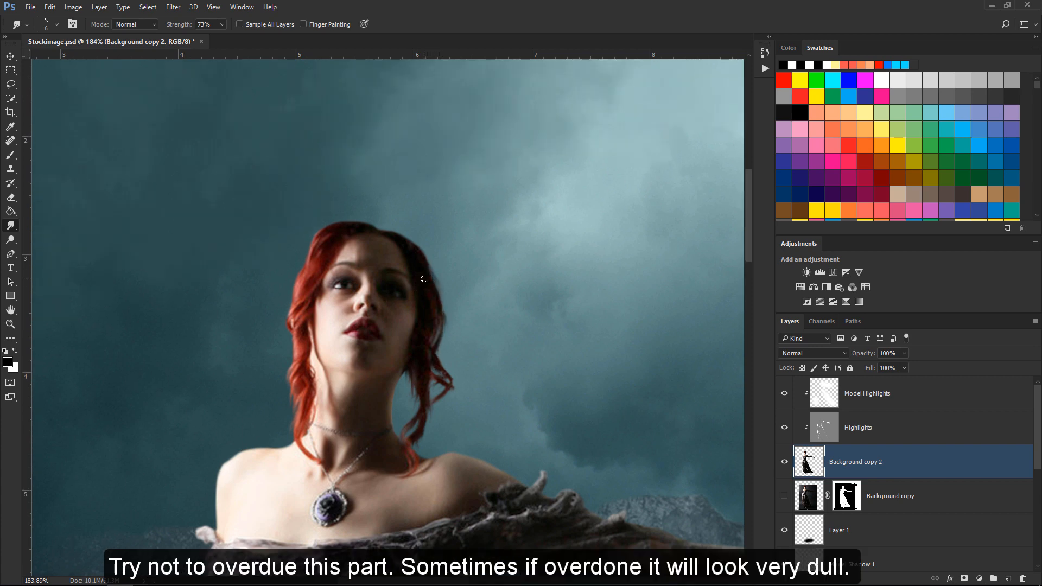
drag(433, 267, 443, 302)
drag(369, 301, 381, 346)
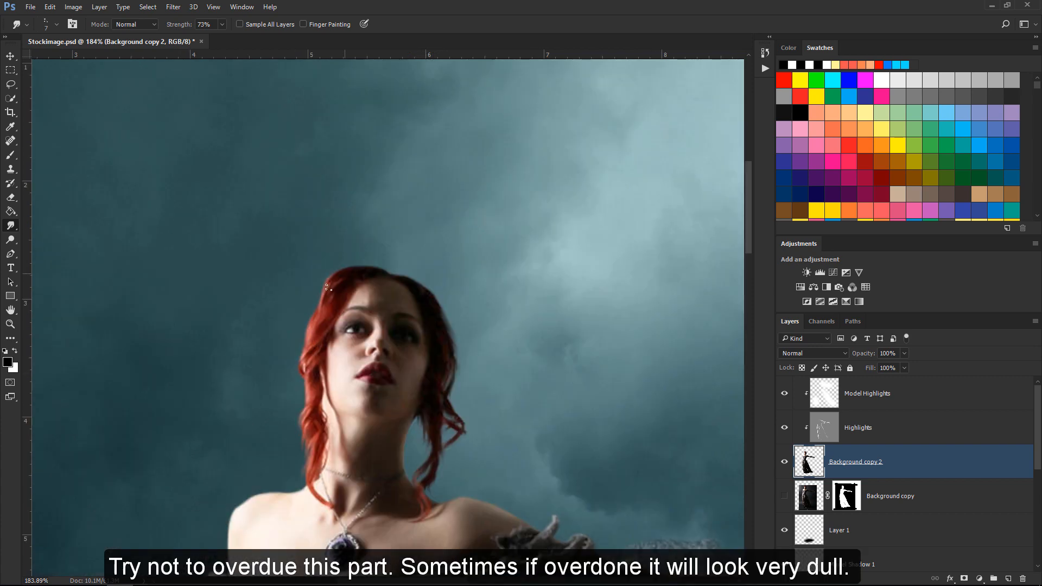
drag(310, 337, 306, 367)
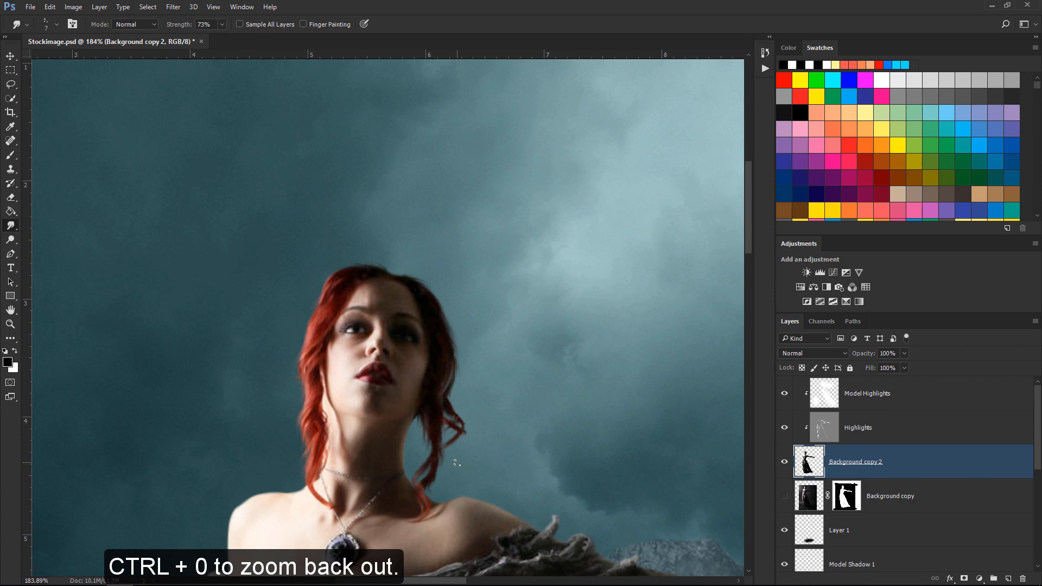
key(ctrl+0)
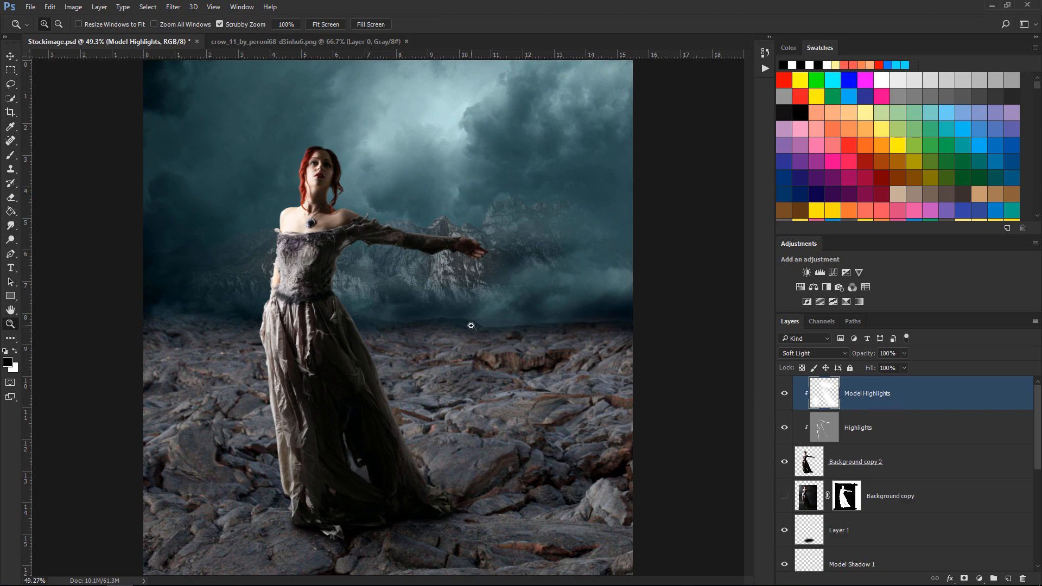
- Bring the crow from crow_11_by_peroni68-d3inhu6.png into the composite and scale it down to perch on the model's outstretched wrist
click(359, 42)
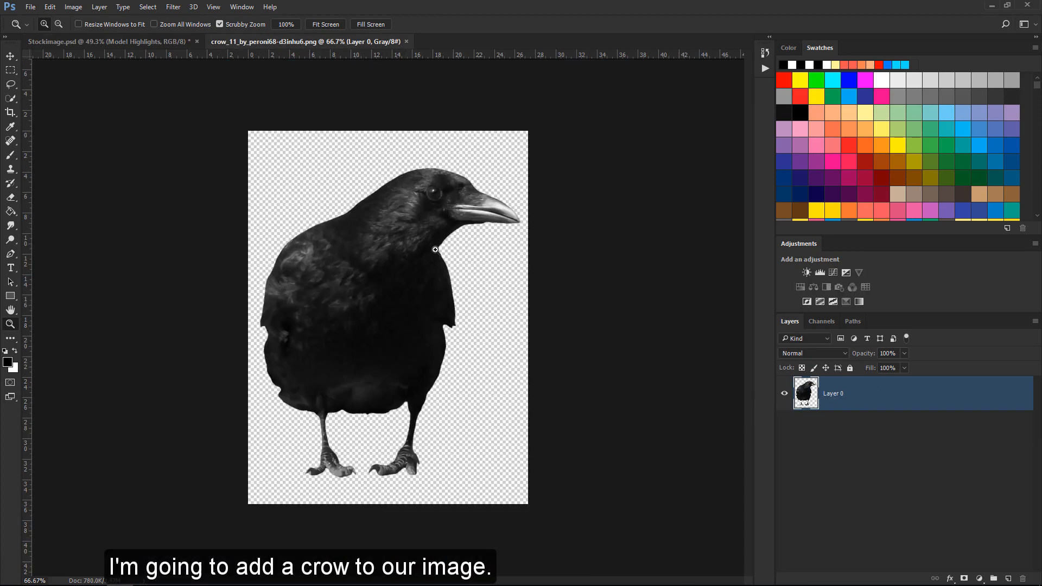
key(v)
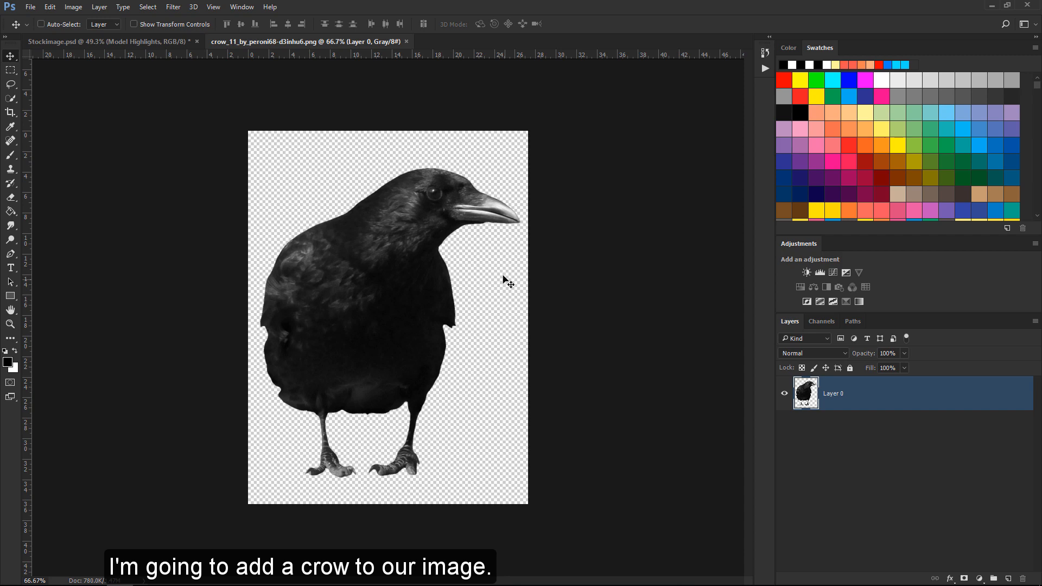
drag(376, 243, 453, 191)
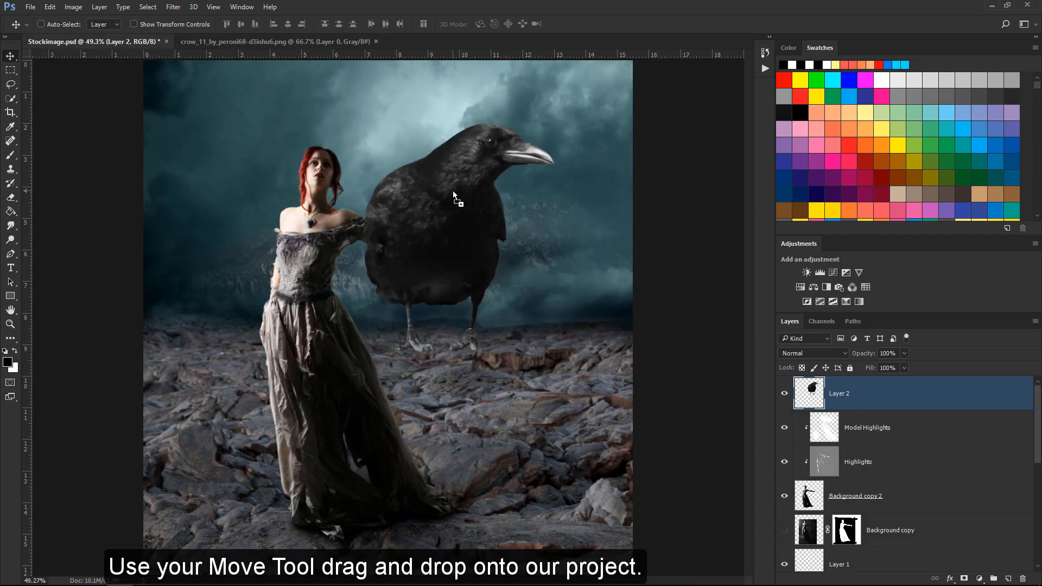
key(ctrl+t)
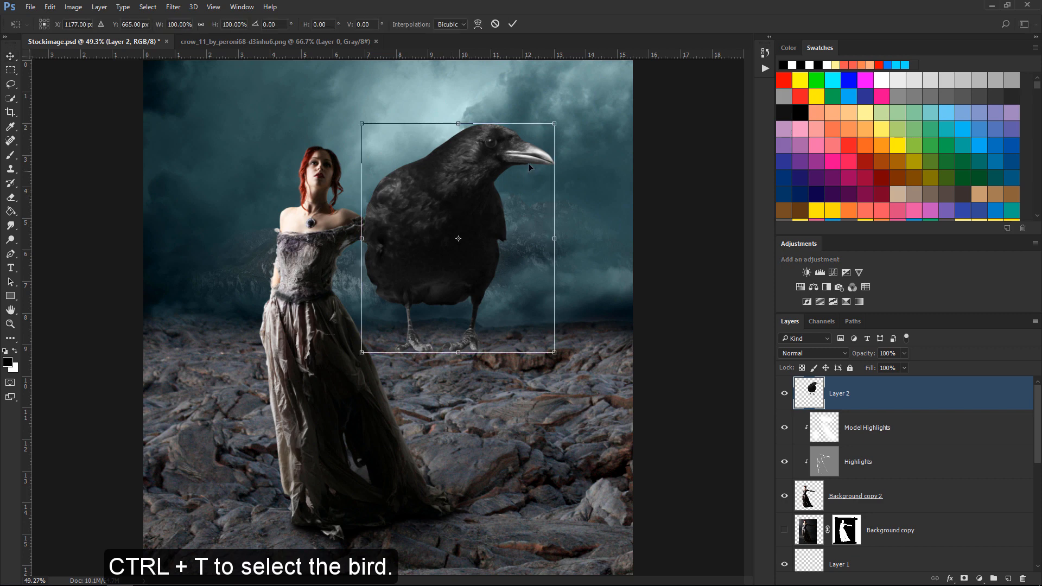
drag(559, 126, 472, 211)
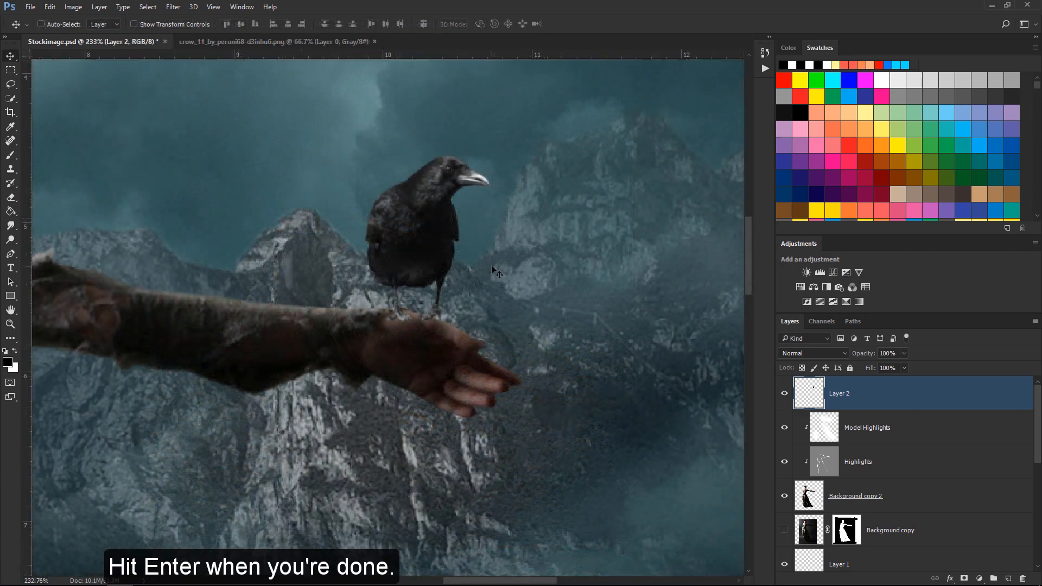
- Paint a small black shadow under the crow's feet on a new layer below the bird, with the layer opacity at 46%
click(1008, 578)
drag(919, 408, 919, 445)
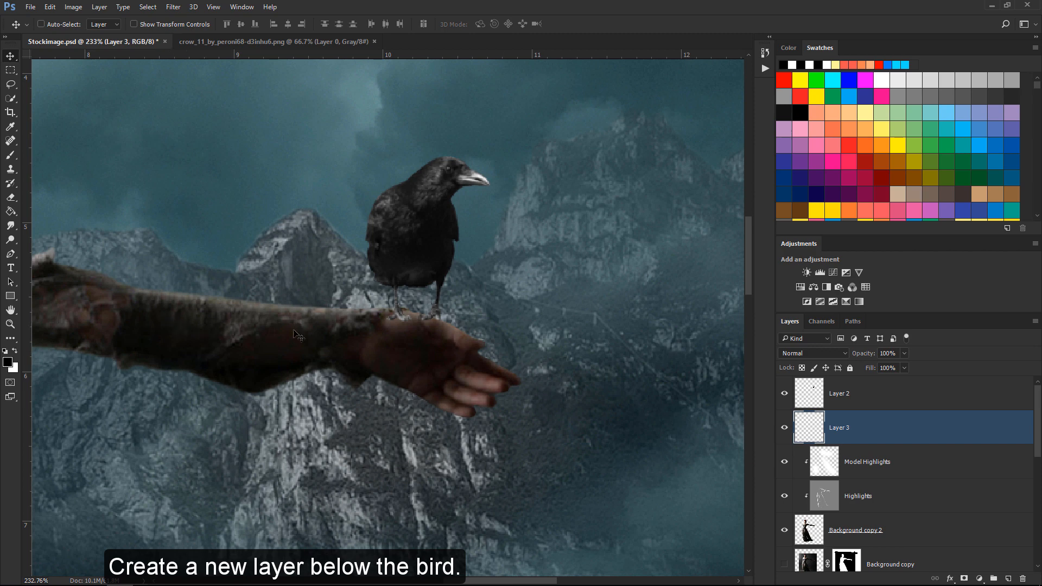
key(b)
key(0)
key(bracketleft)
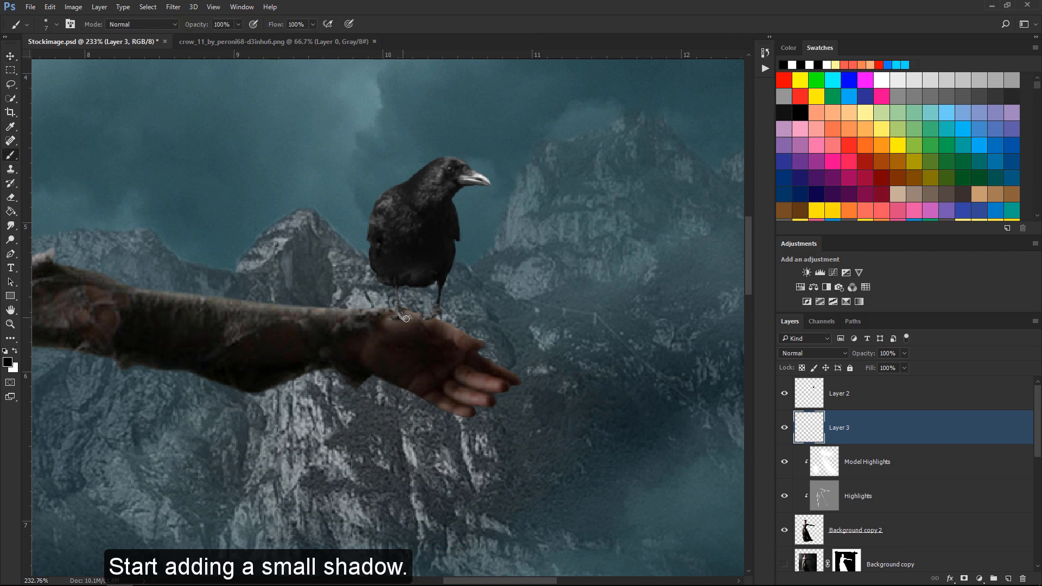
key(bracketright)
mouse_move(864, 353)
mouse_down()
mouse_move(829, 355)
mouse_move(841, 355)
mouse_up()
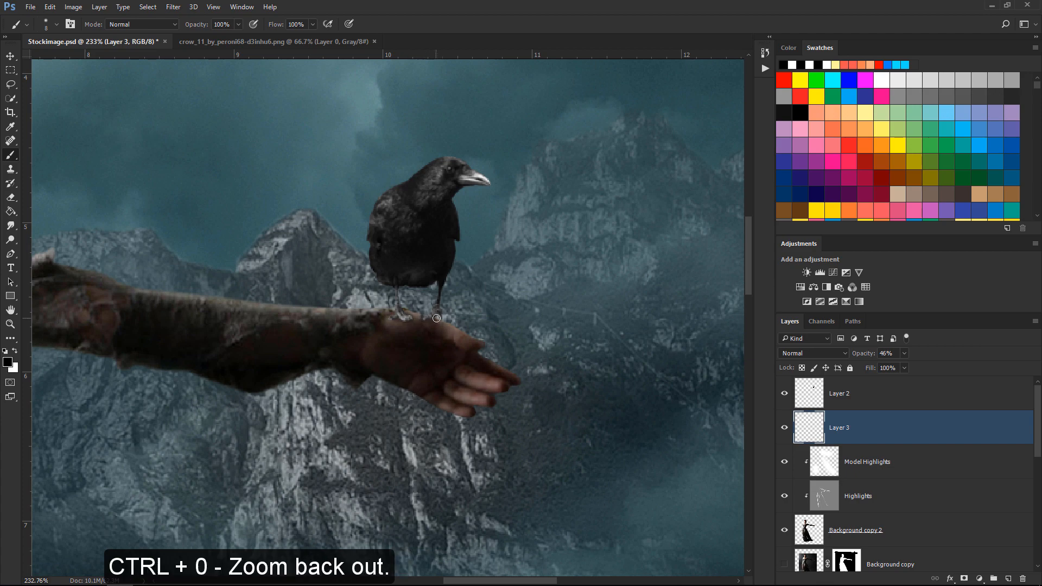
key(ctrl+0)
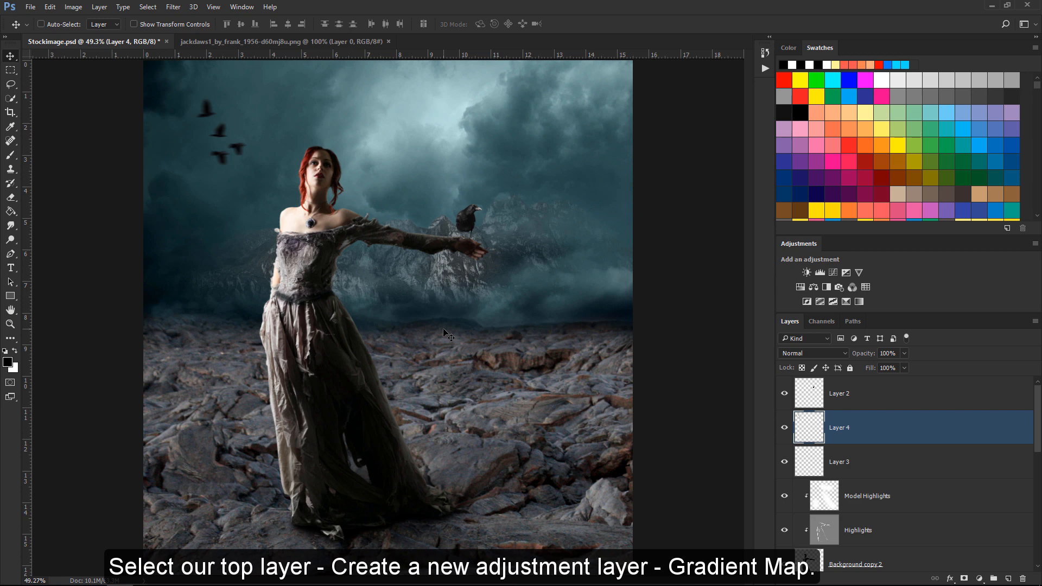
- Add a Gradient Map adjustment layer above all layers using the teal-to-yellow preset Gradient 5, with layer opacity at 20%
click(901, 401)
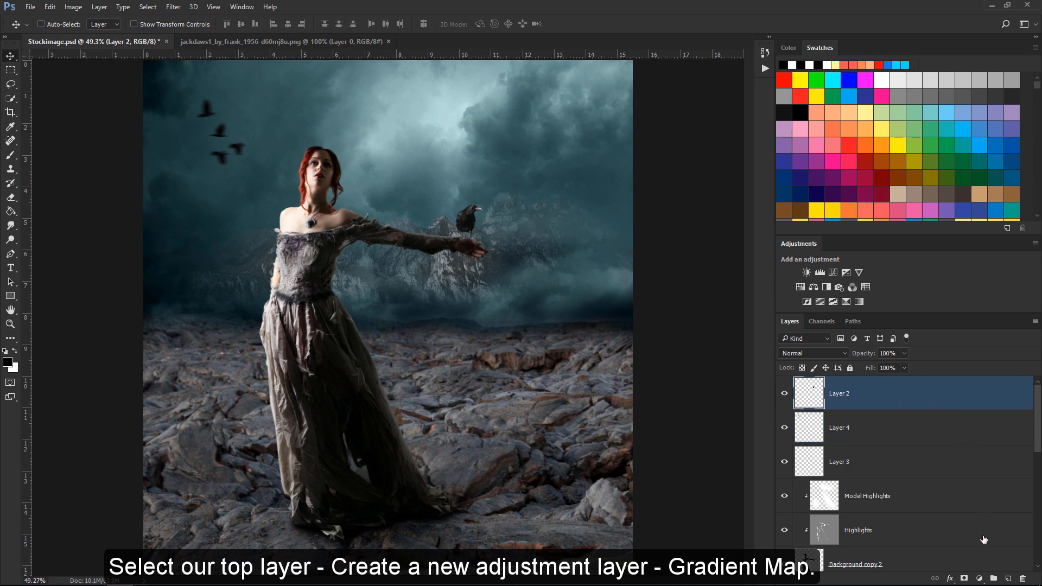
click(978, 578)
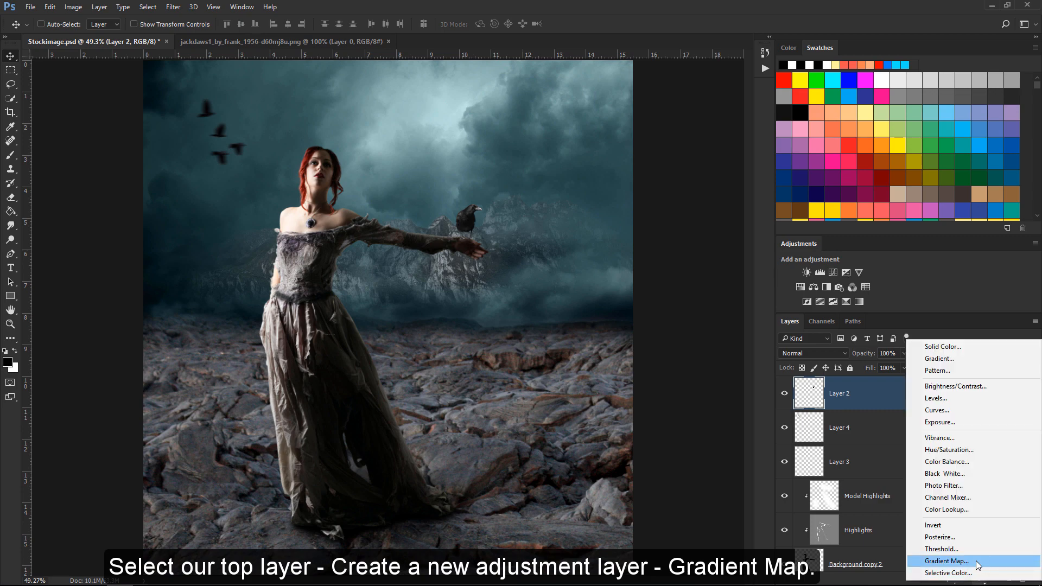
click(977, 562)
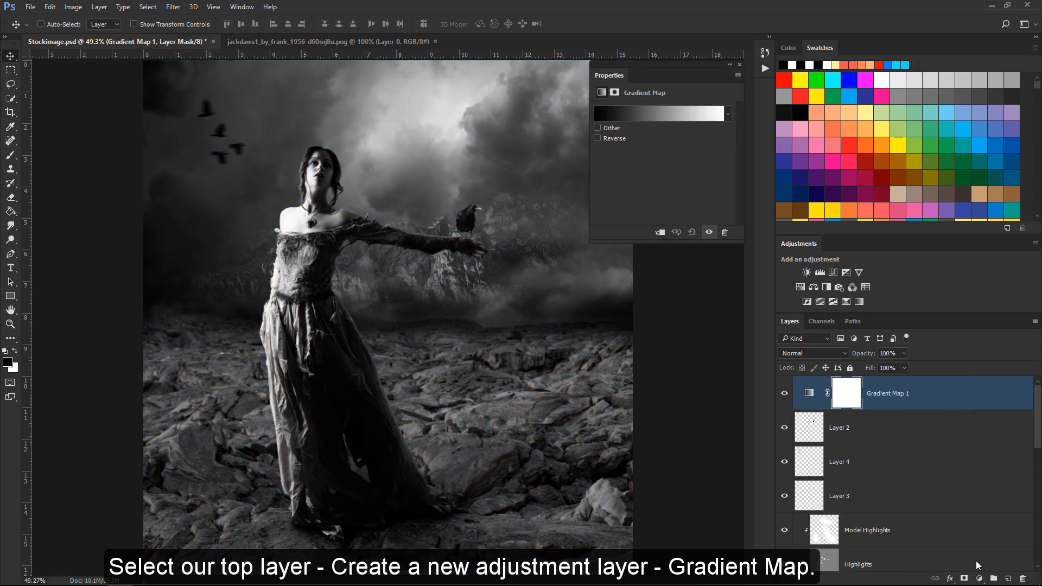
click(682, 113)
click(714, 96)
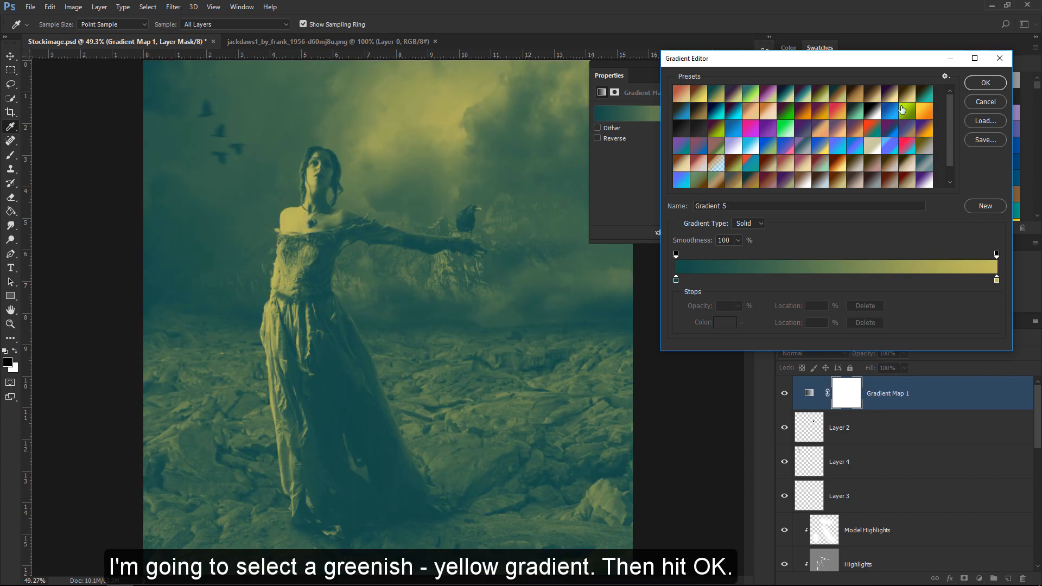
click(991, 85)
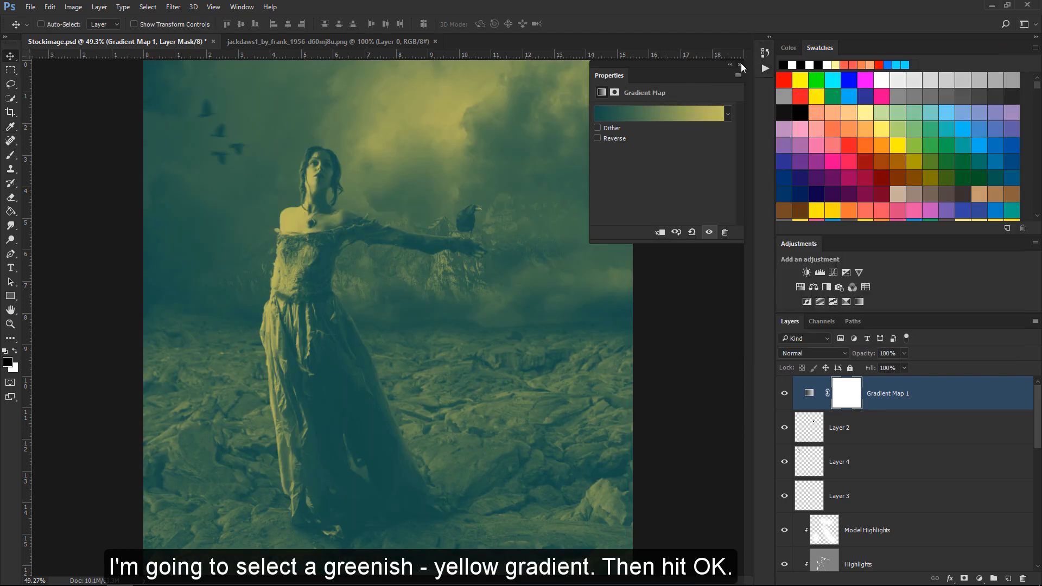
click(741, 63)
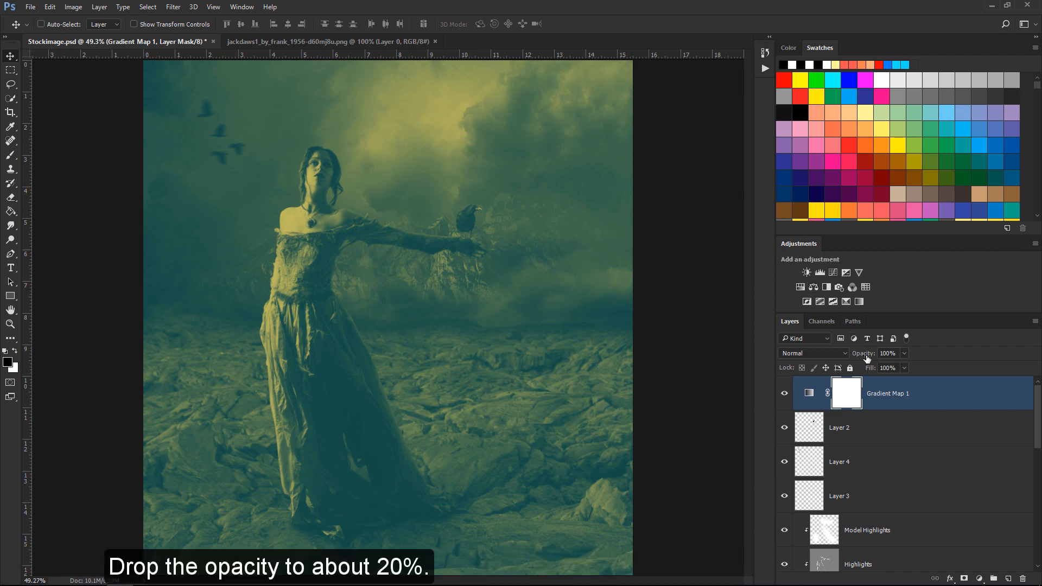
drag(864, 353, 822, 355)
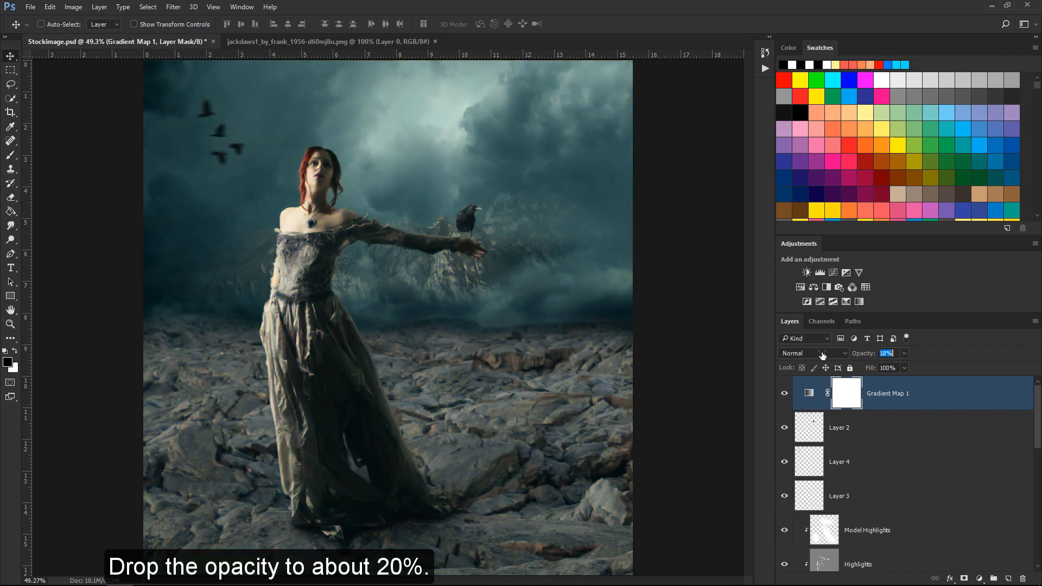
key(Return)
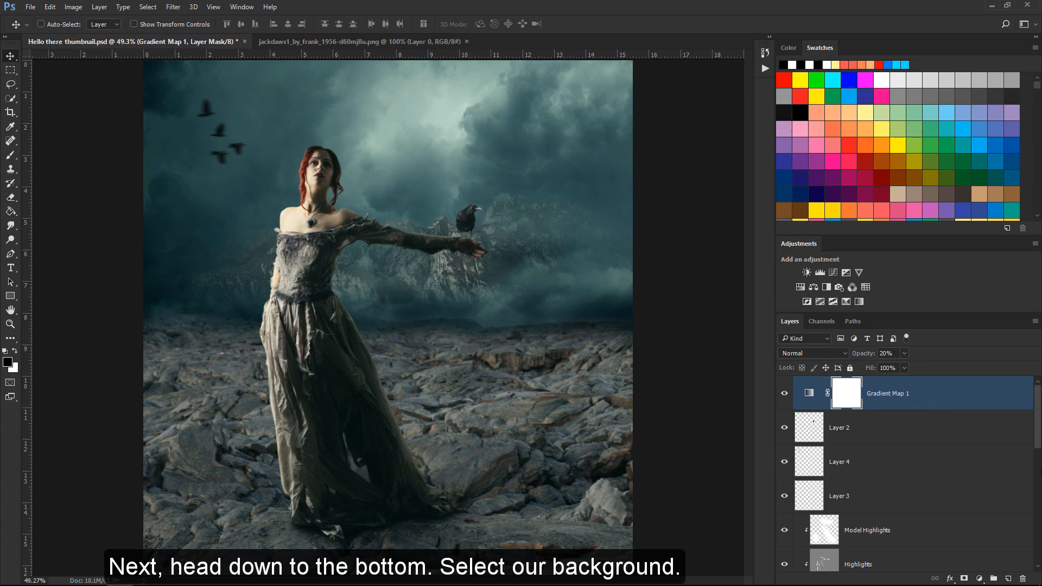
- Duplicate all layers from Background up to Hue/Saturation 1 and group the copies
drag(1037, 447, 1035, 566)
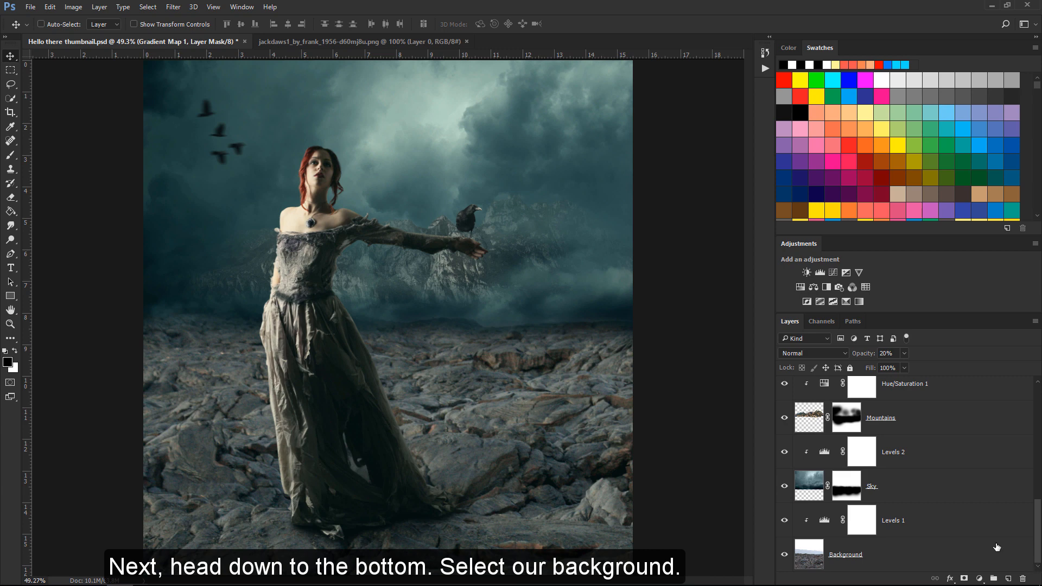
click(884, 559)
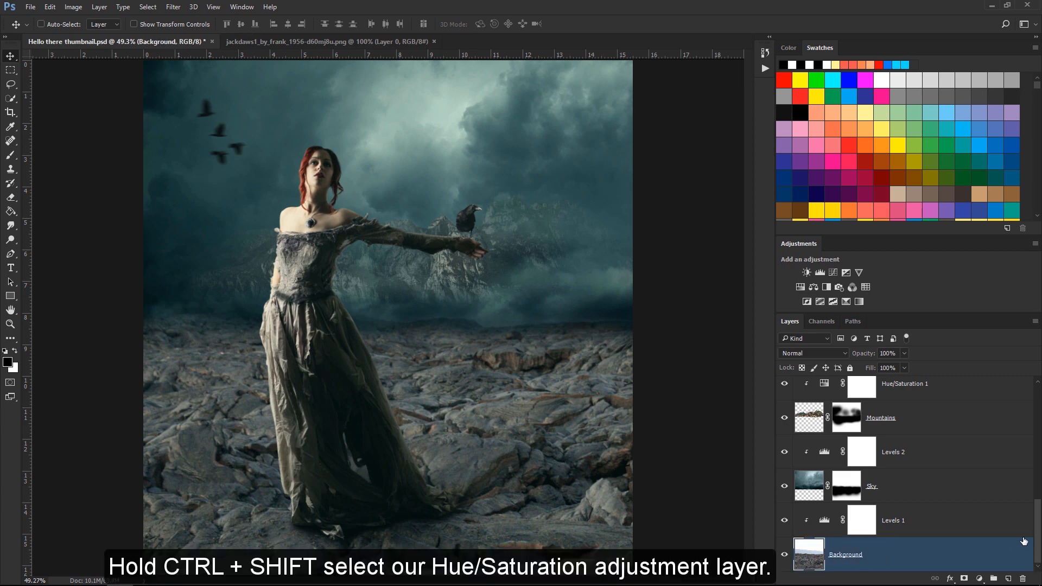
drag(1037, 538, 1040, 510)
key(ctrl+shift)
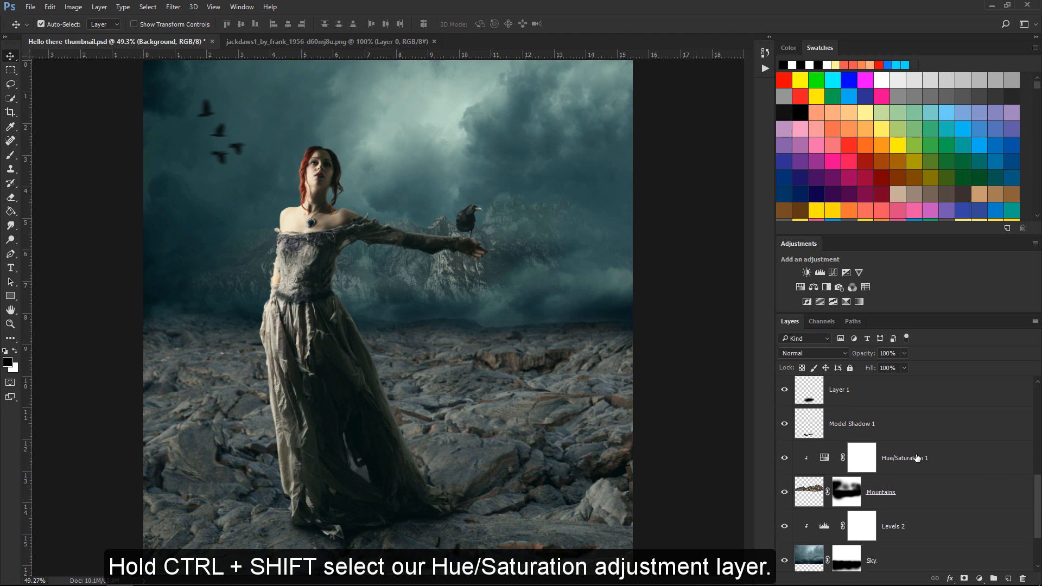
ctrl+shift+click(916, 458)
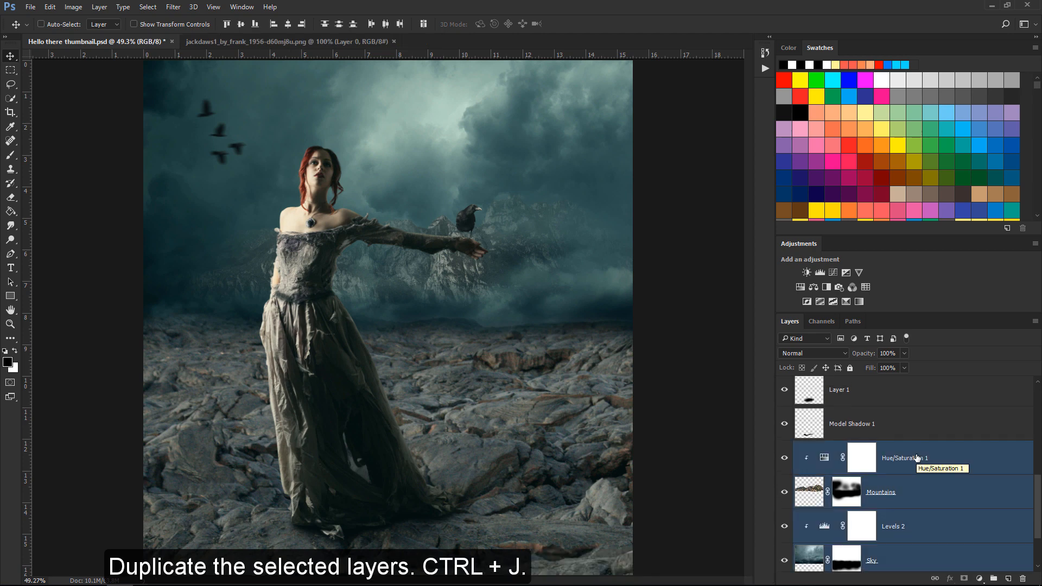
key(ctrl+j)
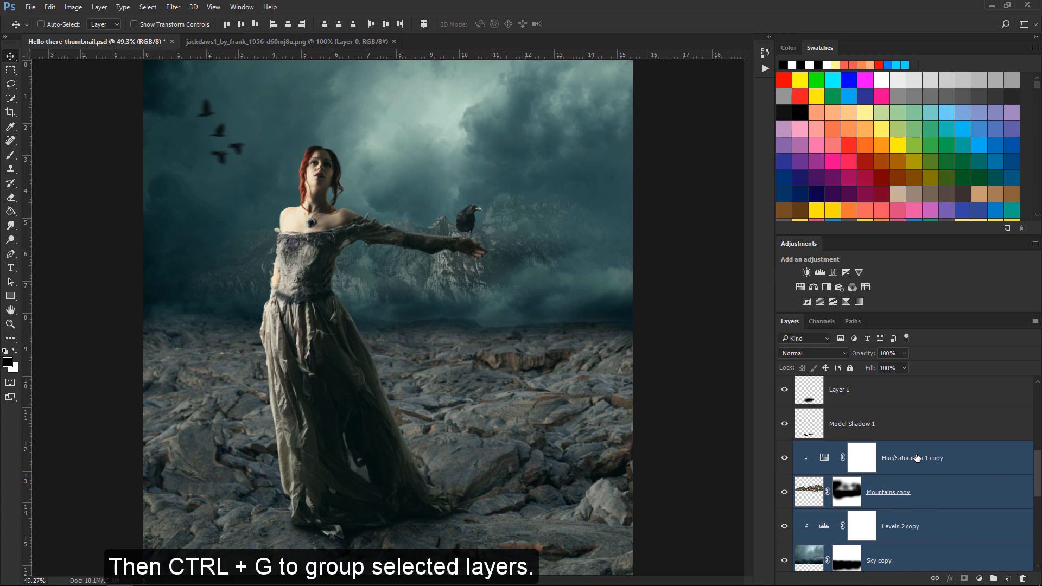
key(ctrl+g)
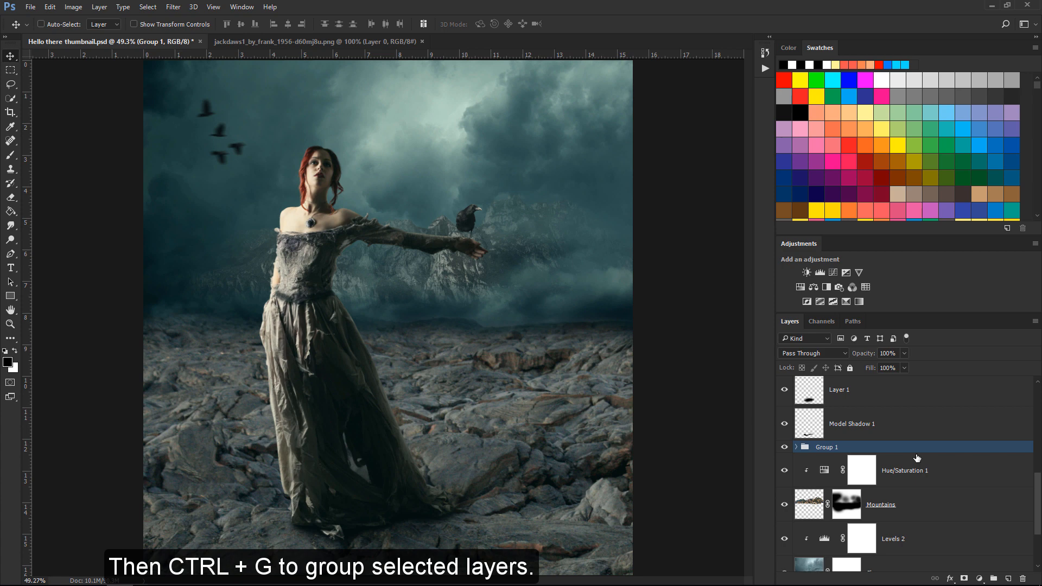
- Merge the new group into a single layer and rename it Merged Group
right_click(828, 448)
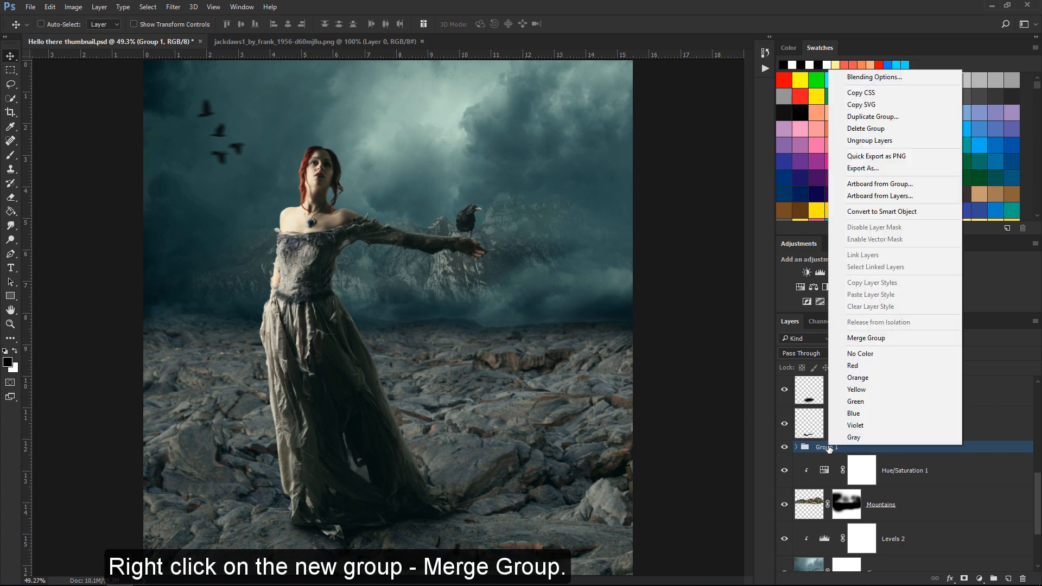
click(848, 338)
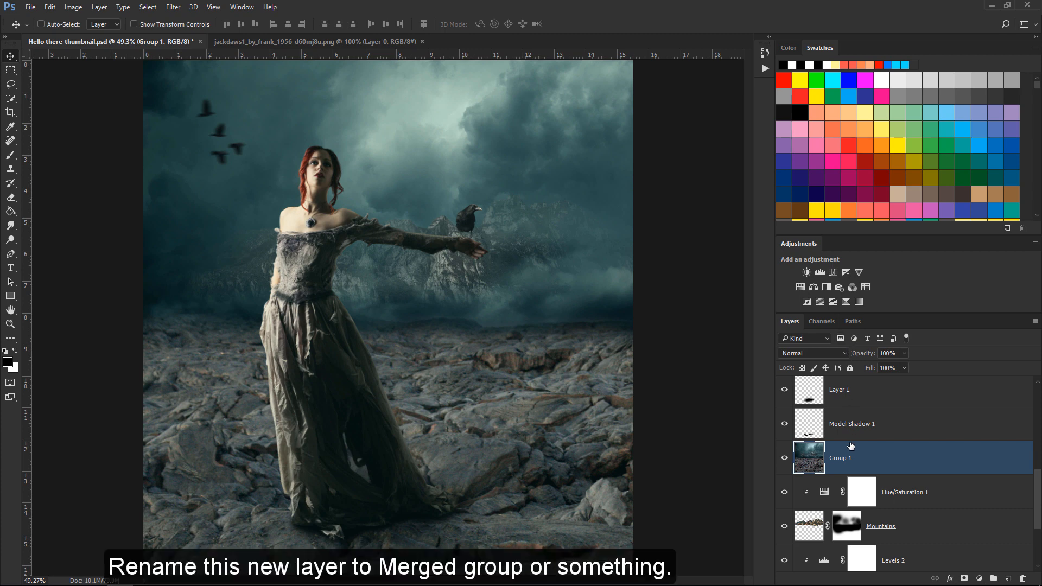
double_click(840, 460)
text(Merged Group)
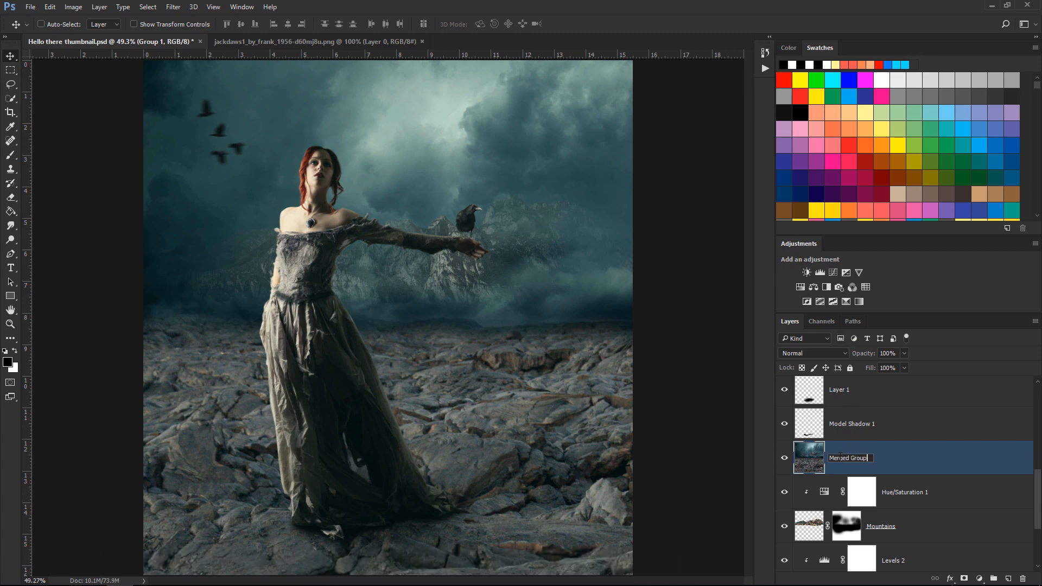
key(Return)
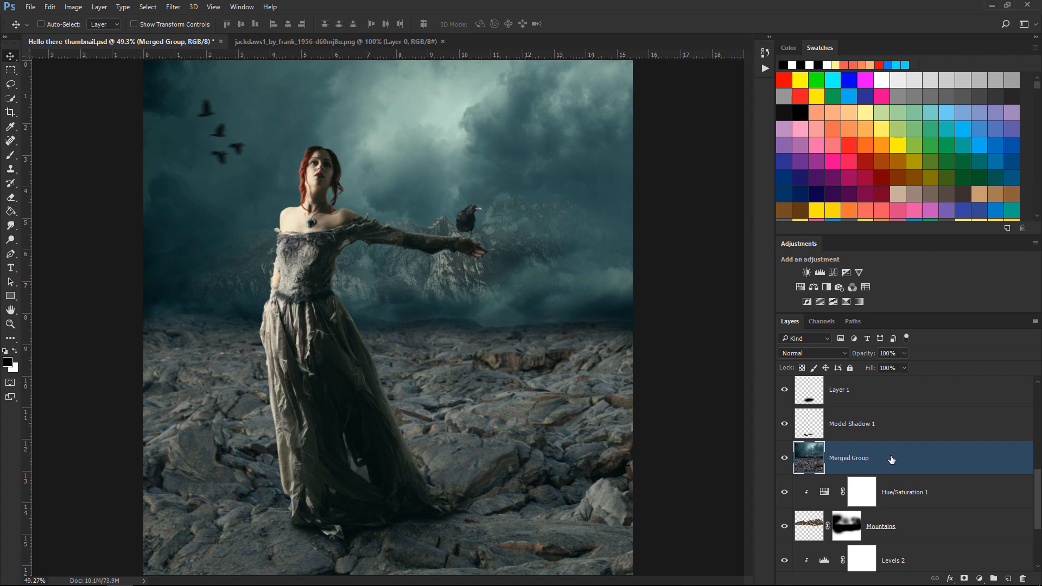
- Apply a 10 px Tilt-Shift blur to Merged Group, keeping the foreground rocks around the dress hem sharp, and compare with the layer hidden
click(173, 7)
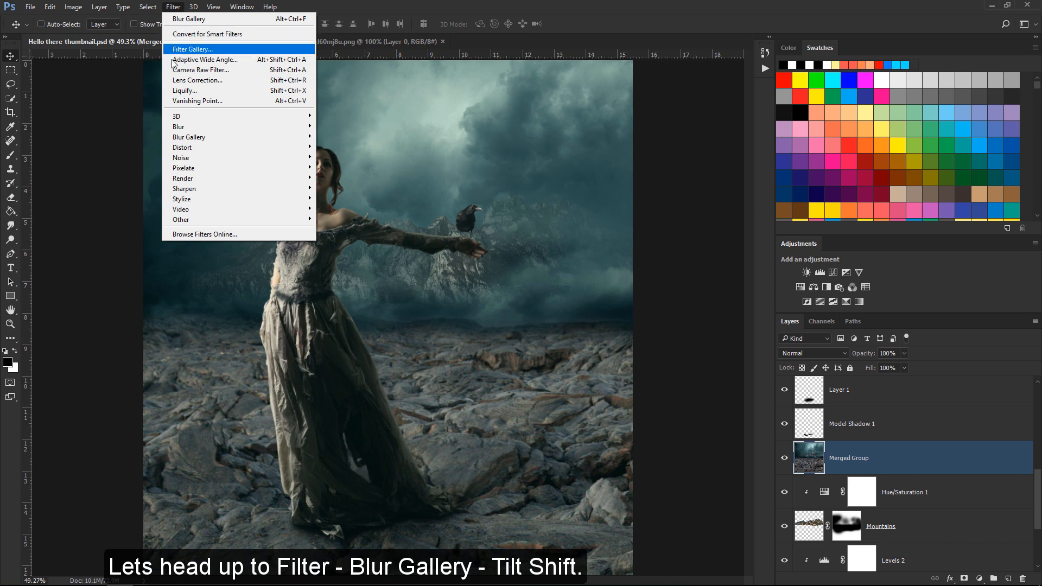
mouse_move(179, 137)
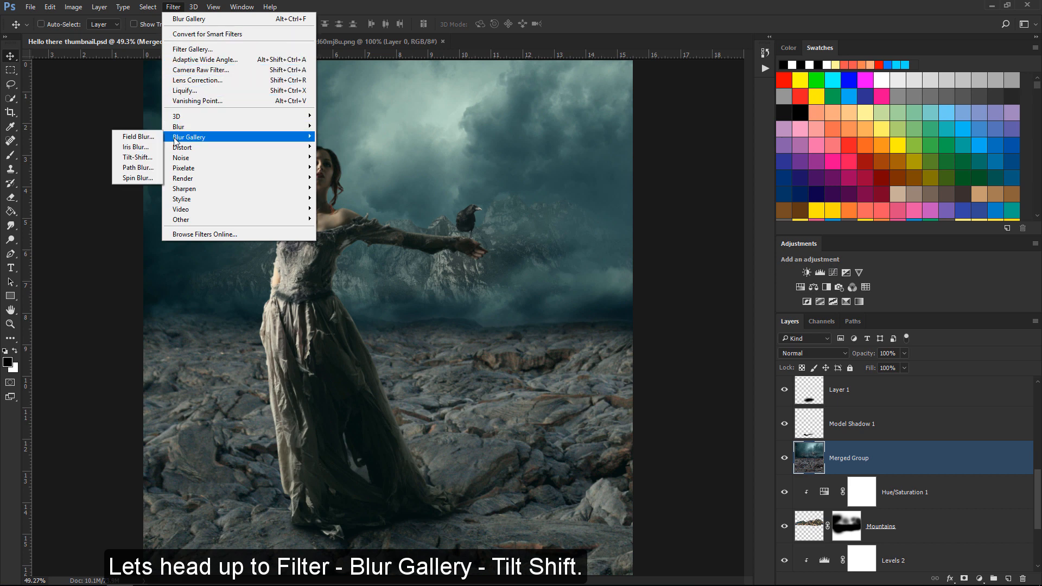
click(135, 158)
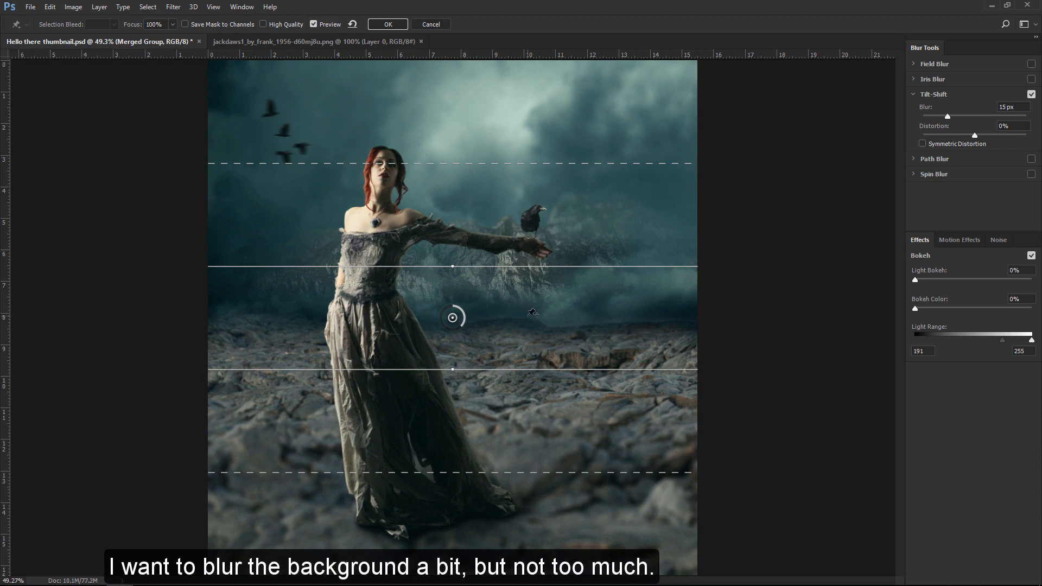
drag(453, 317, 440, 336)
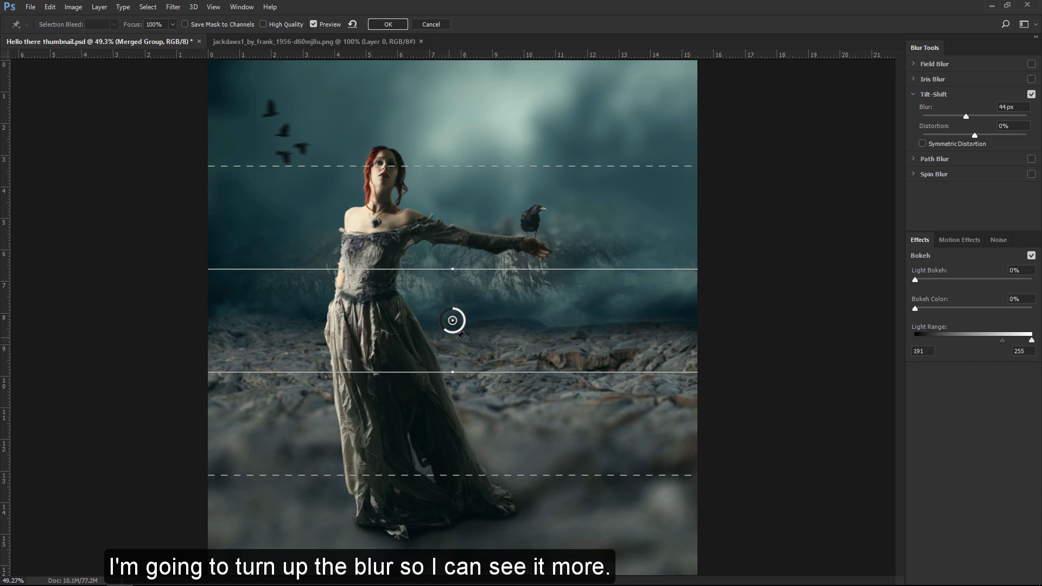
drag(528, 319, 514, 461)
drag(504, 411, 501, 441)
mouse_move(502, 517)
mouse_down()
mouse_move(499, 542)
mouse_move(491, 531)
mouse_up()
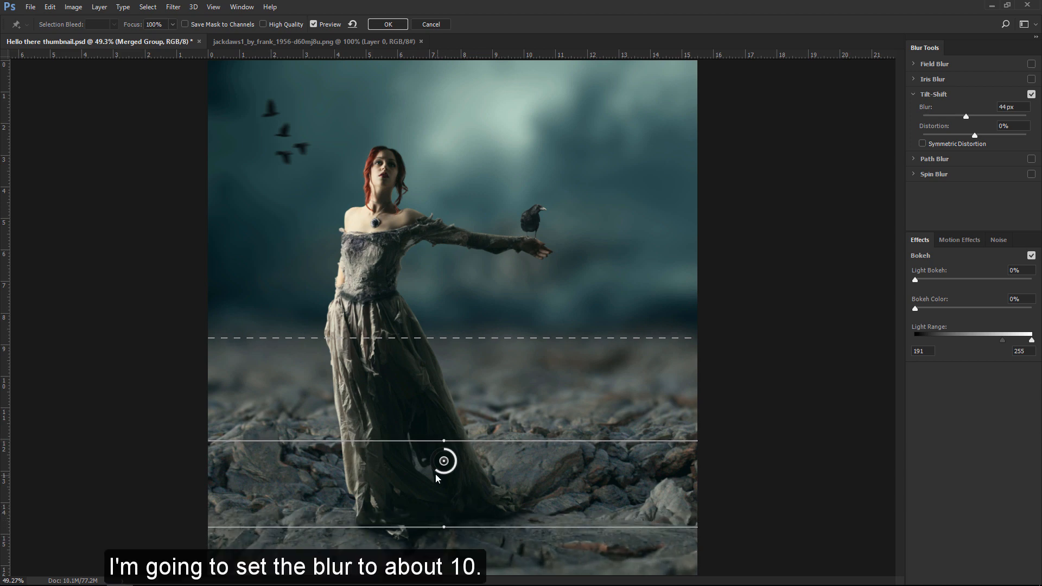
drag(442, 474, 457, 461)
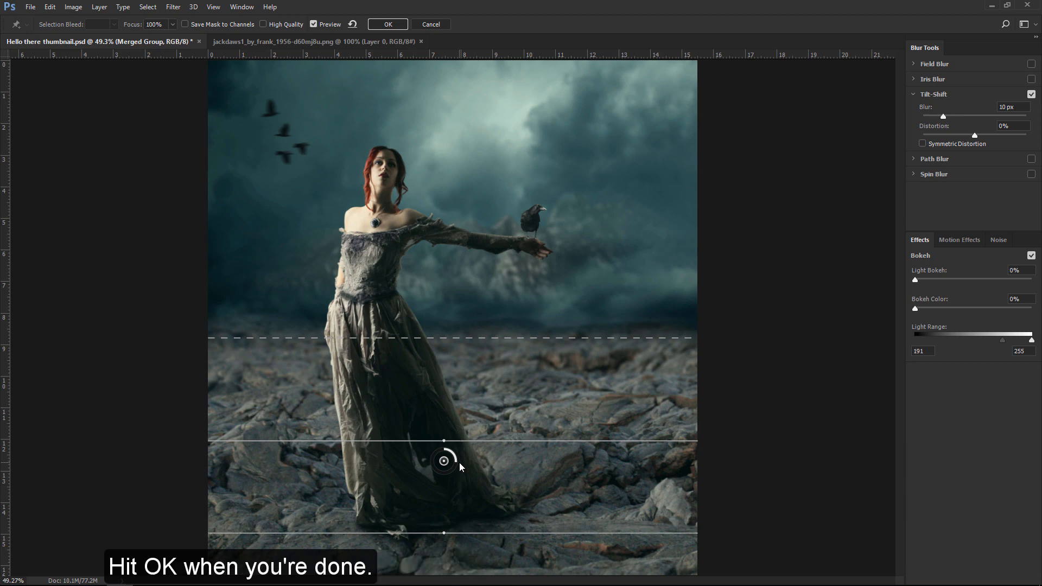
click(387, 25)
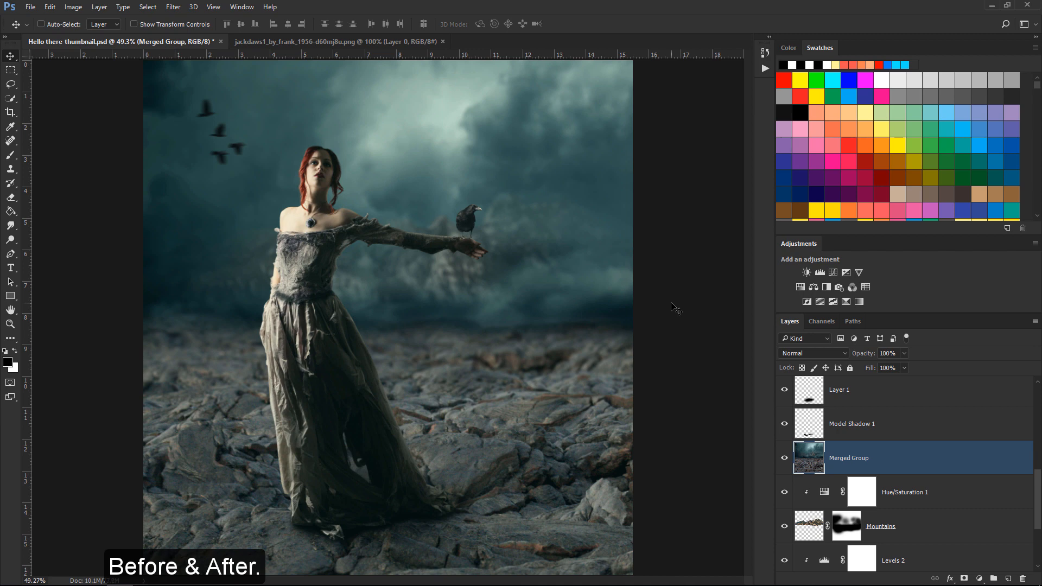
click(784, 457)
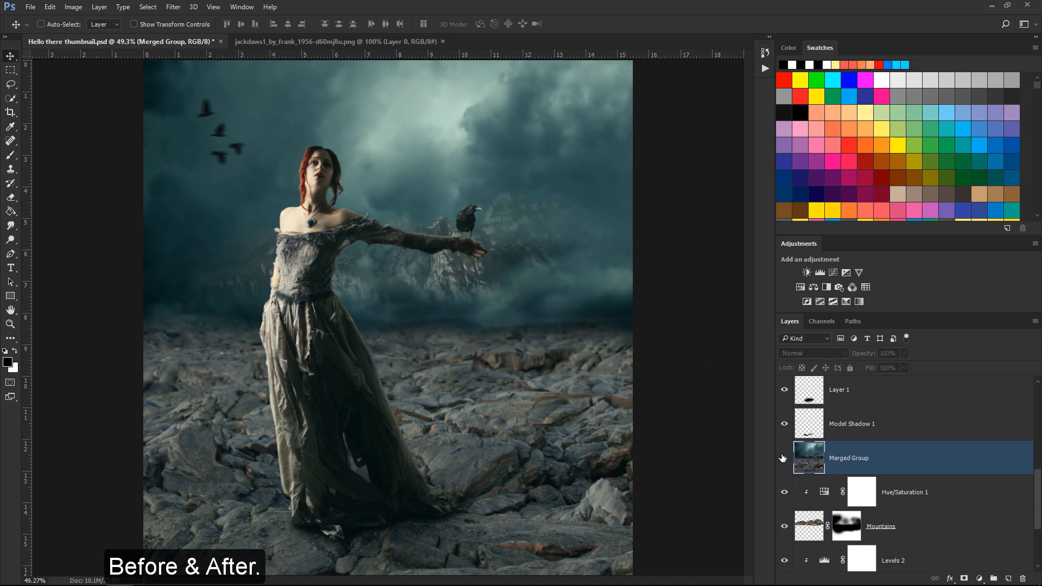
click(783, 458)
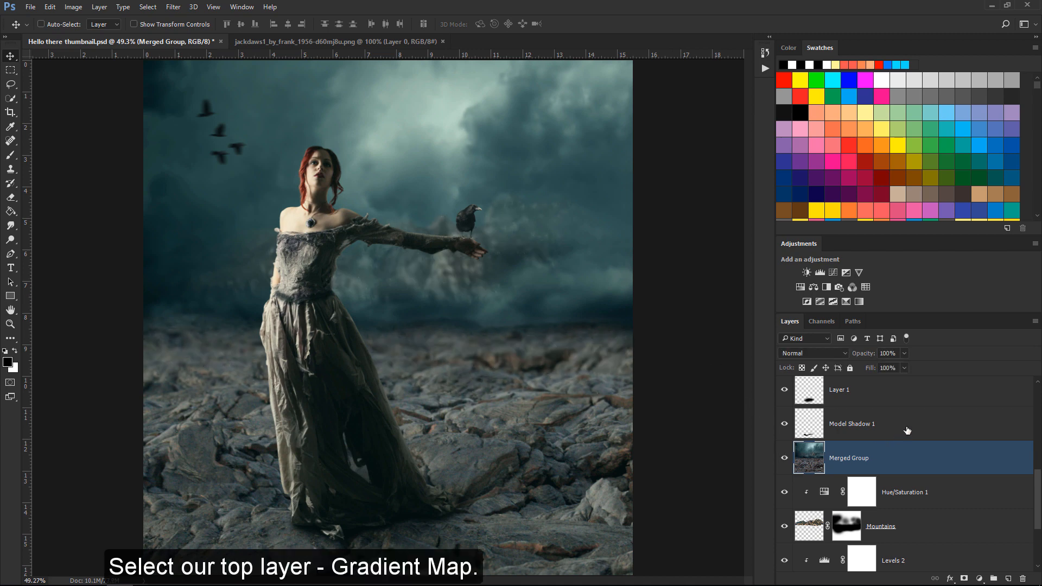
- Stamp all visible layers onto a new layer above Gradient Map 1 and rename it Merged layers
scroll(907, 432, up, 5)
click(911, 399)
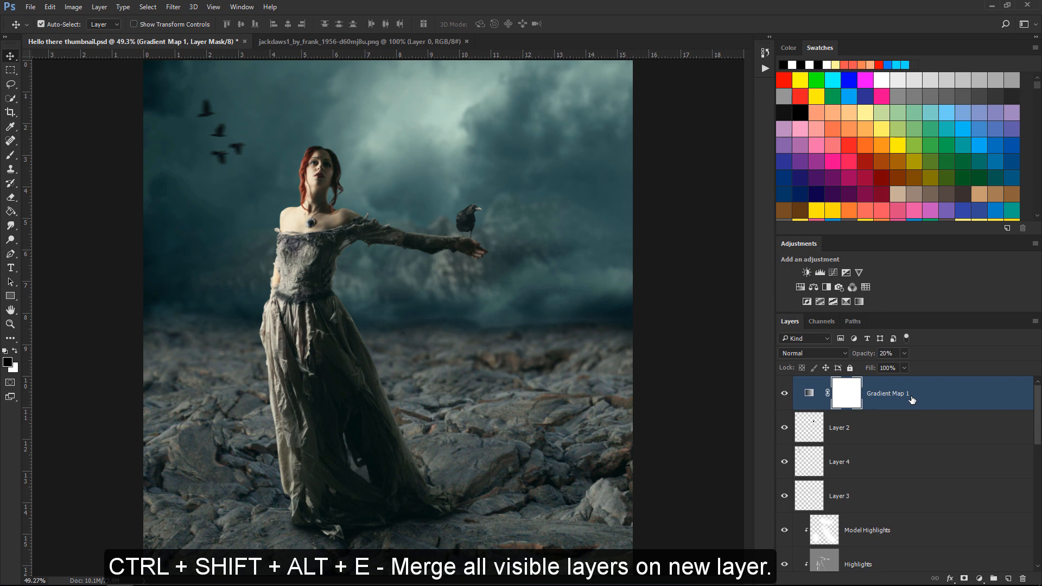
key(ctrl+shift+alt+e)
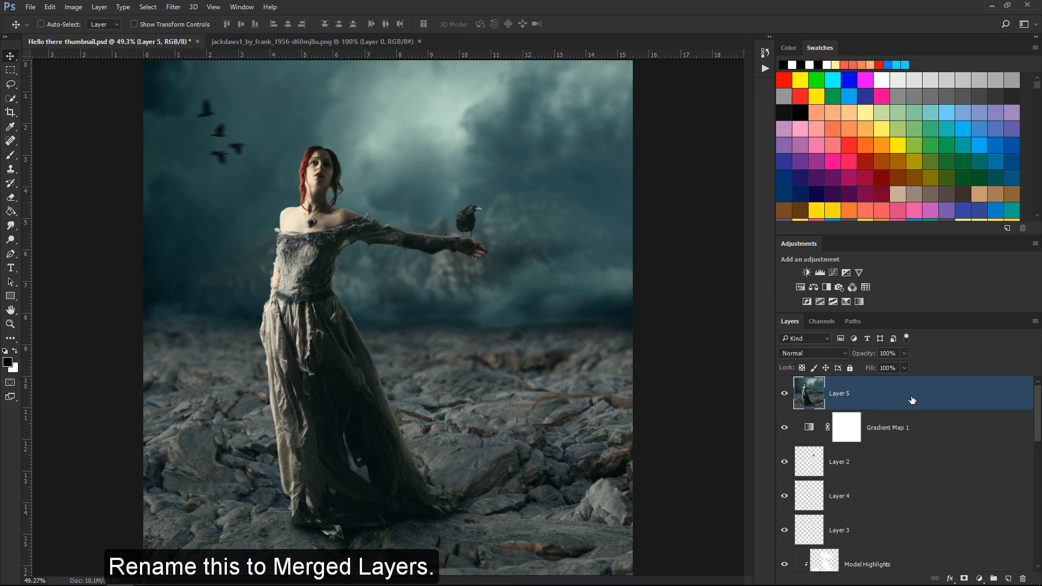
double_click(844, 394)
text(Merged layers)
key(Return)
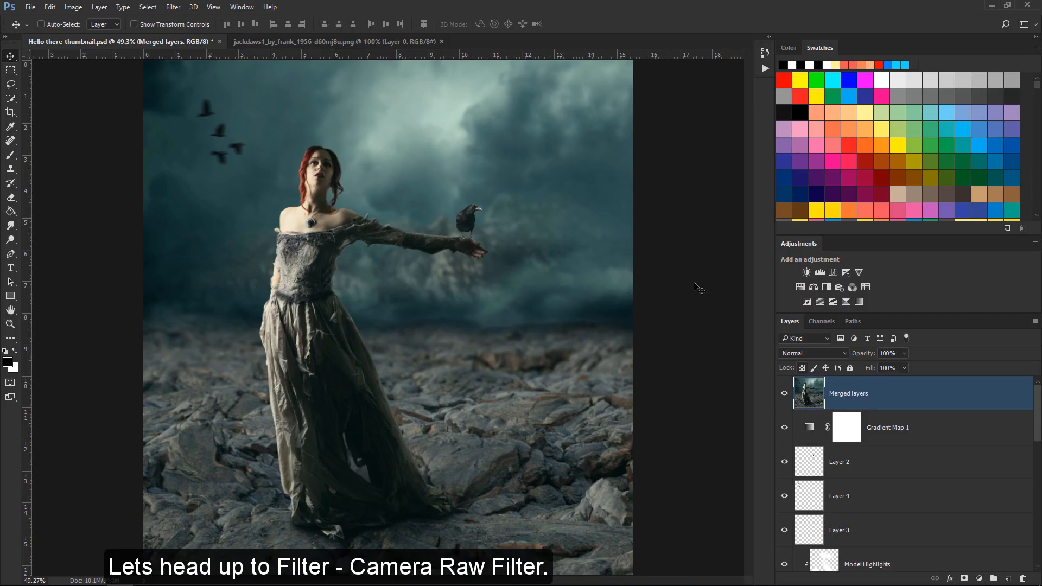
- Open the Camera Raw Filter on Merged layers and set the sharpening amount to 10 and luminance noise reduction to 10
click(174, 7)
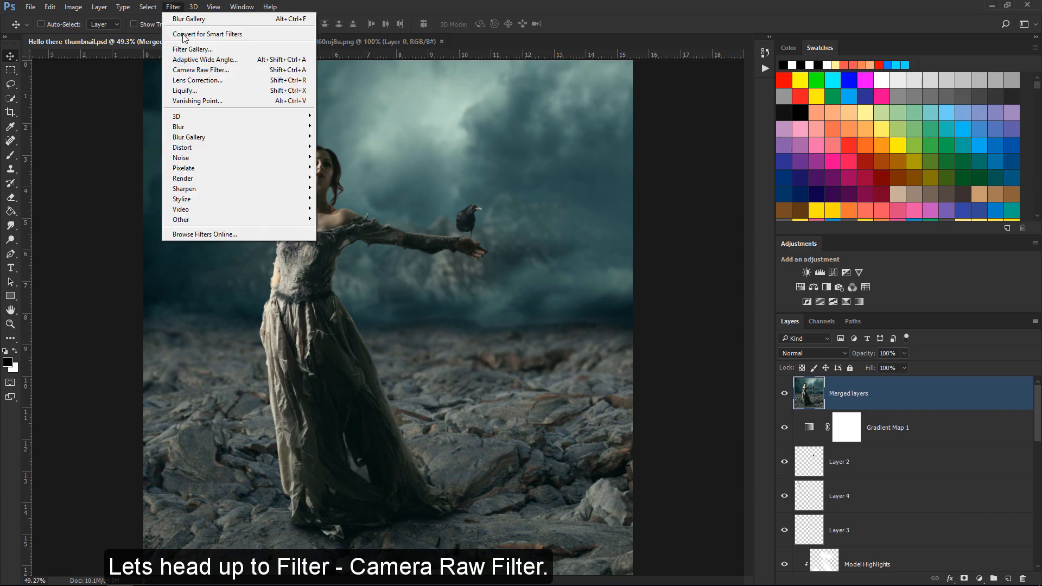
click(186, 70)
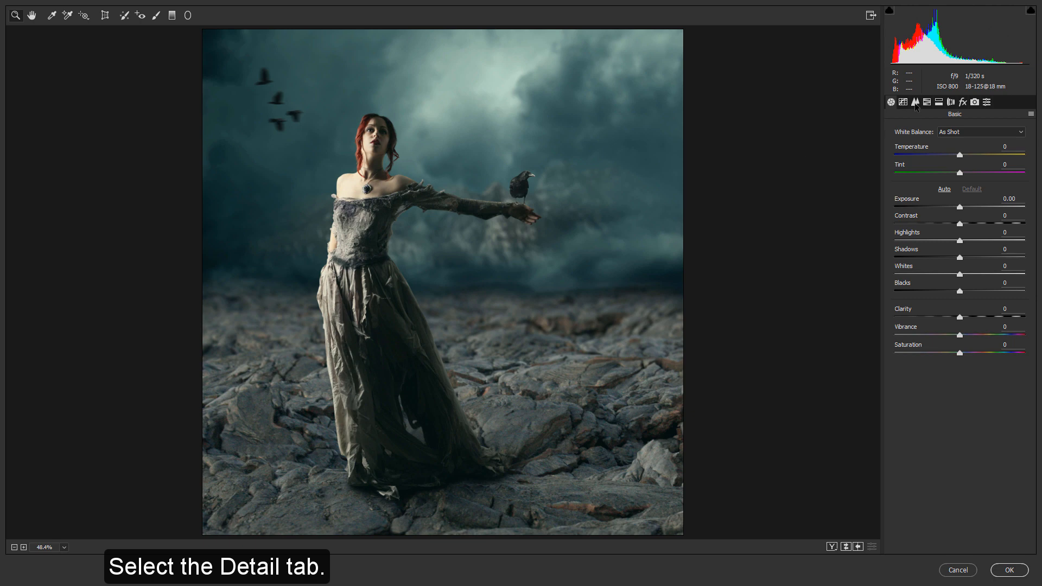
click(915, 103)
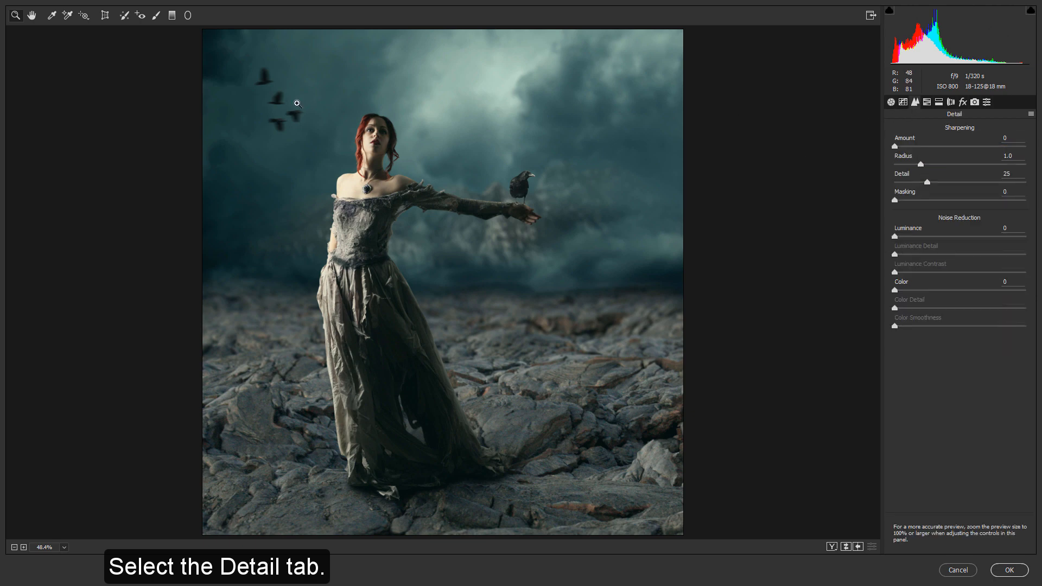
drag(278, 102, 594, 269)
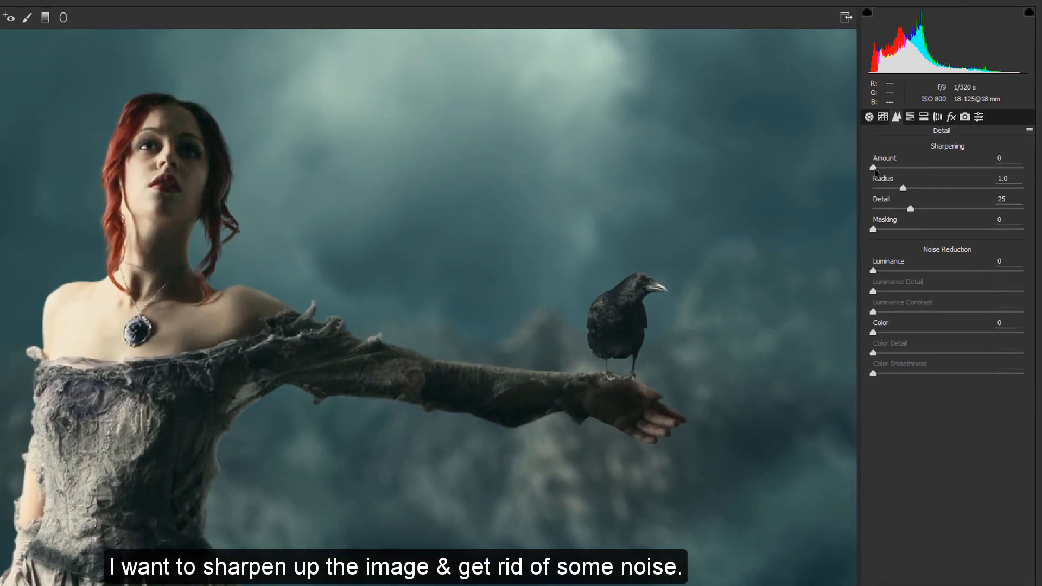
click(895, 146)
drag(870, 175, 880, 178)
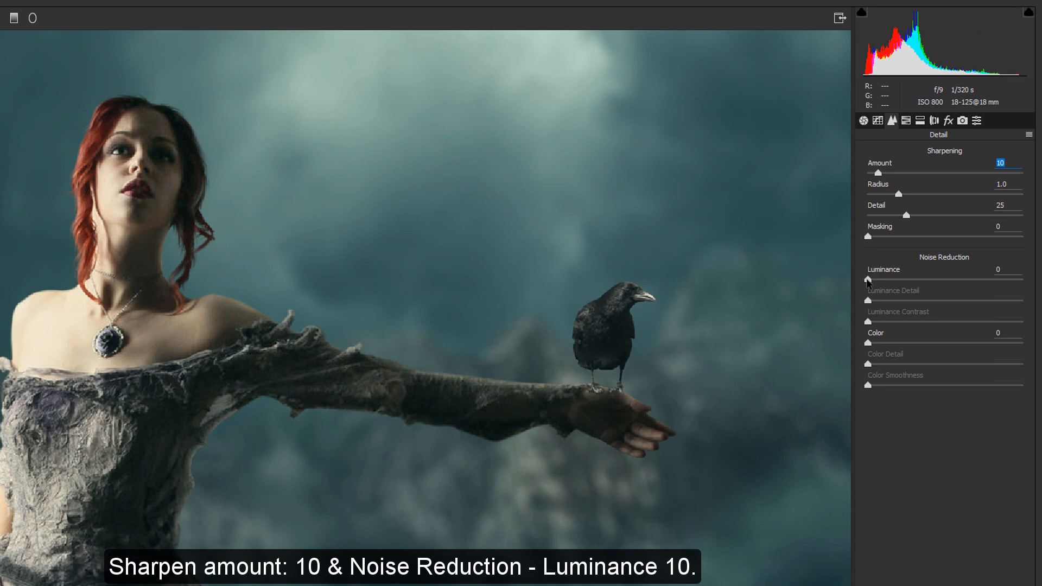
drag(867, 278, 881, 274)
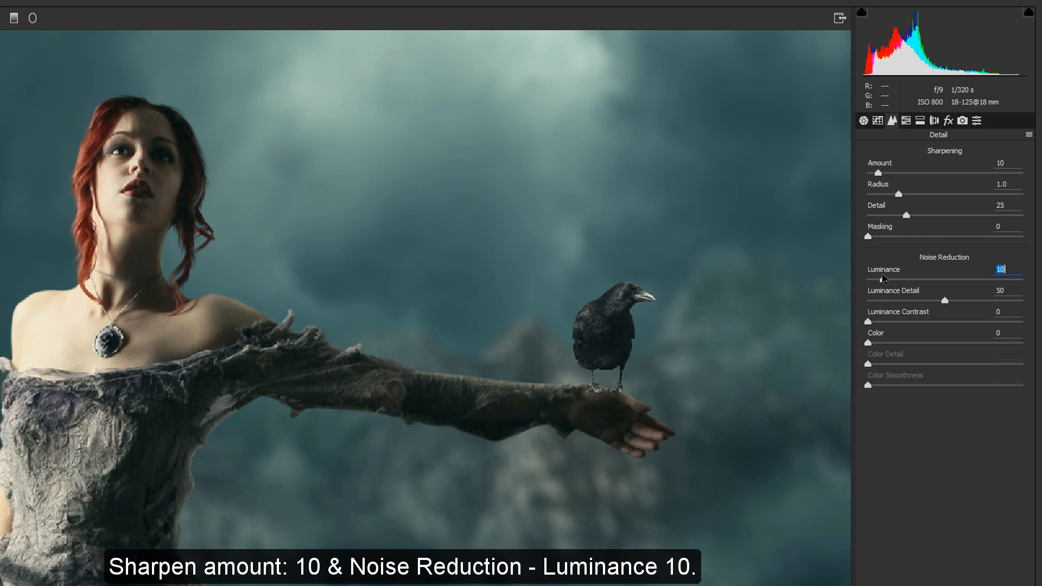
- Tint the highlights cold blue with split toning, using hue 189 and saturation 30
click(920, 121)
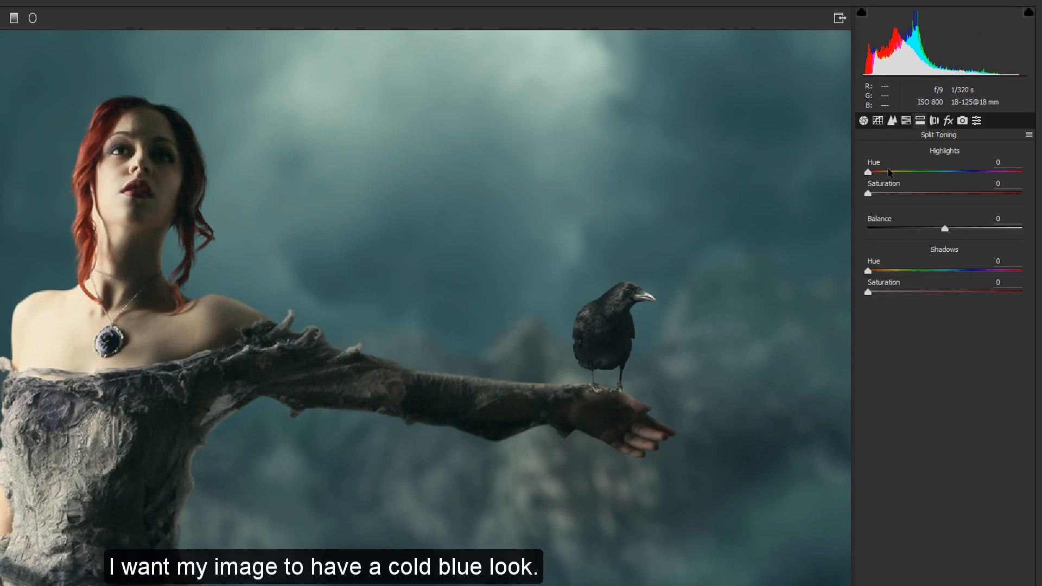
click(871, 194)
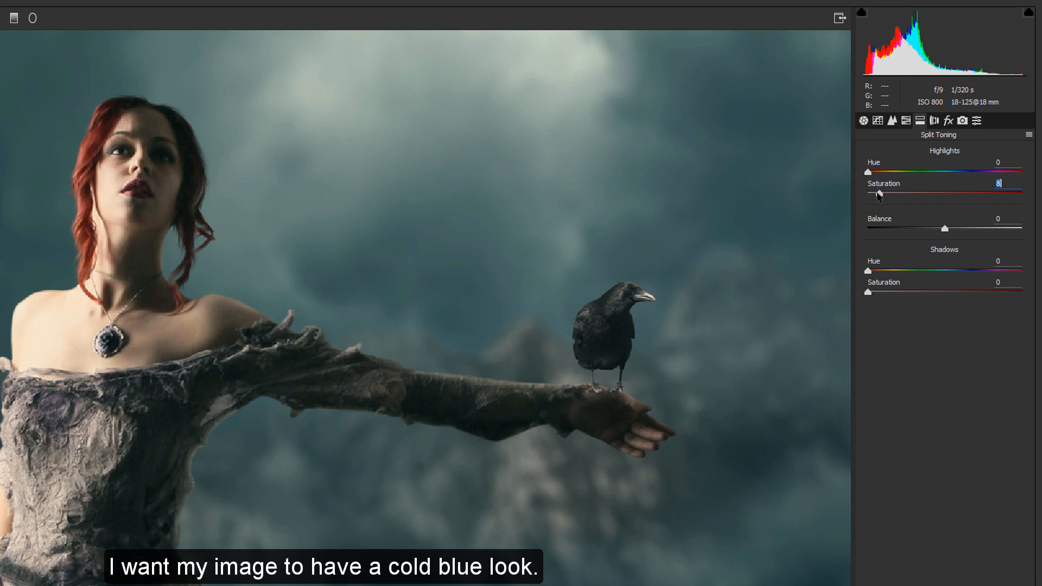
drag(868, 172, 949, 175)
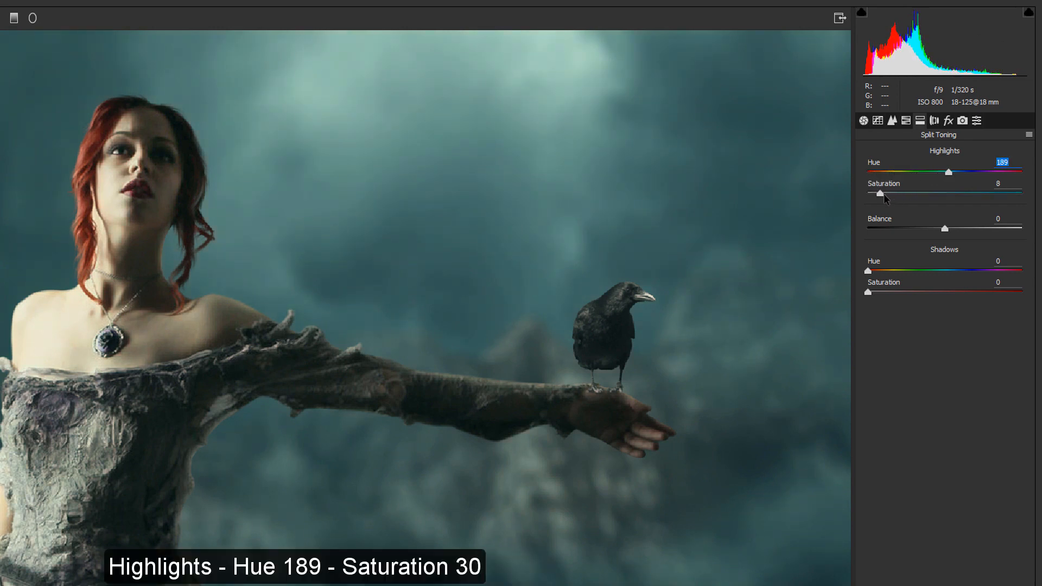
drag(883, 198, 914, 194)
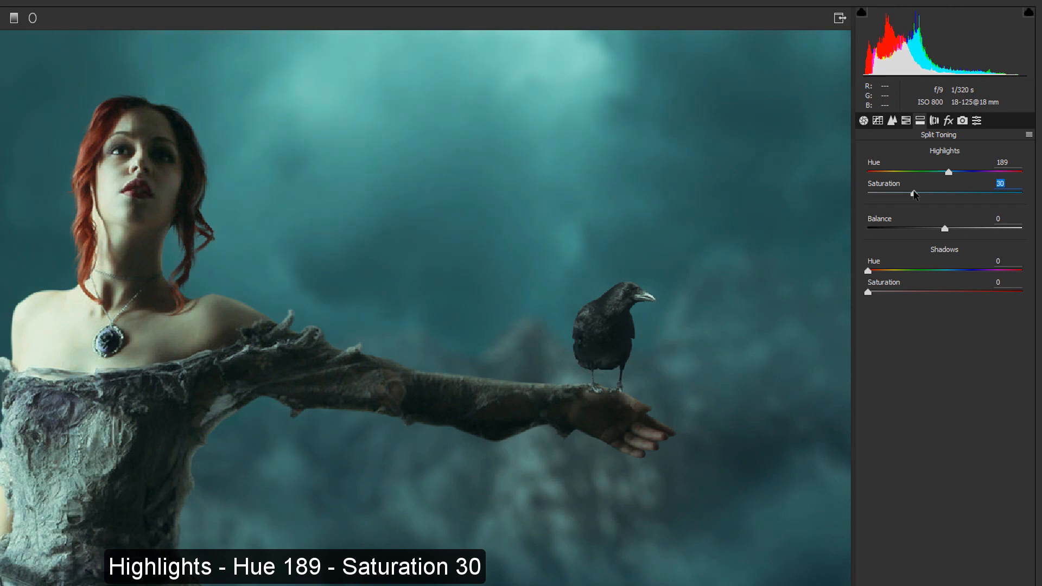
- Set the split toning shadows to hue 216 and saturation 13
key(ctrl+0)
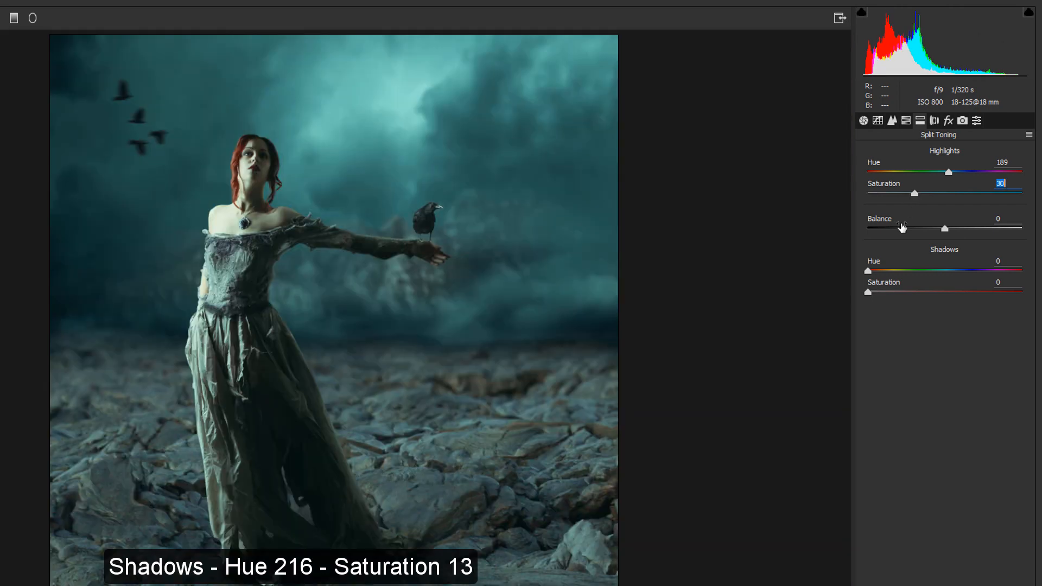
drag(875, 271, 963, 269)
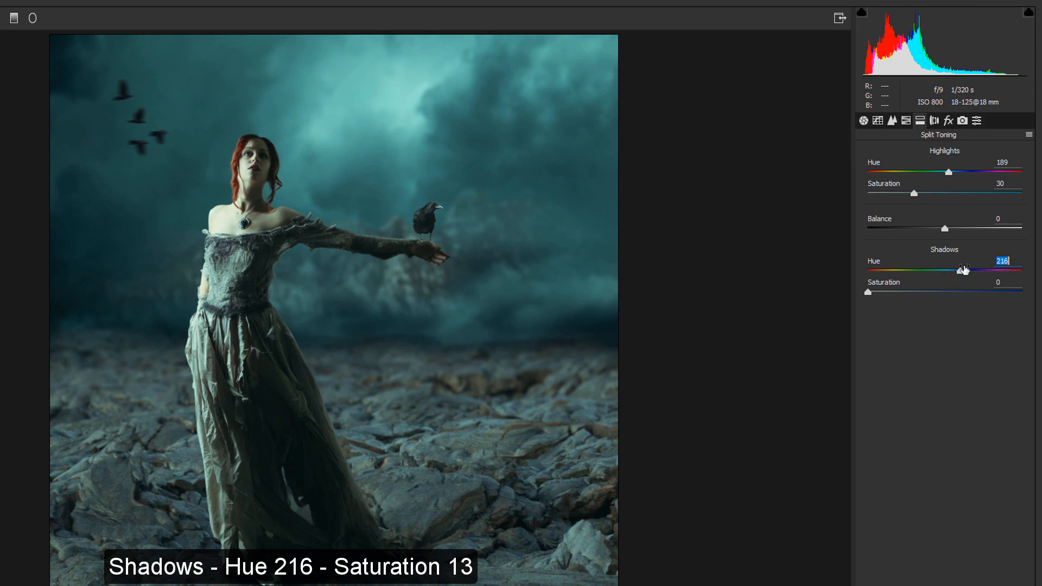
drag(872, 292, 891, 293)
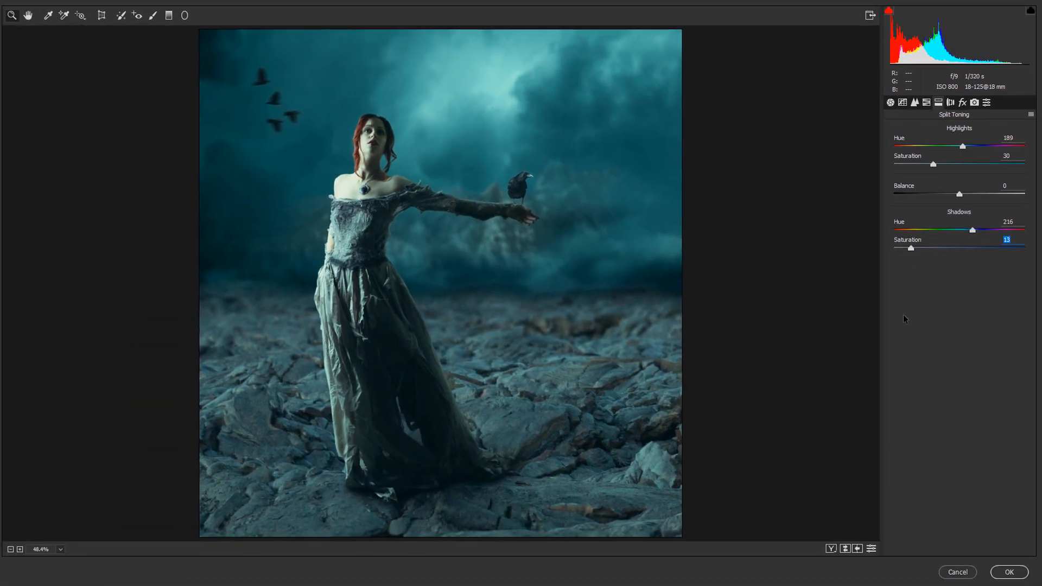
- Apply the Camera Raw adjustments to Merged layers and add a new layer named Particles above it
click(1008, 569)
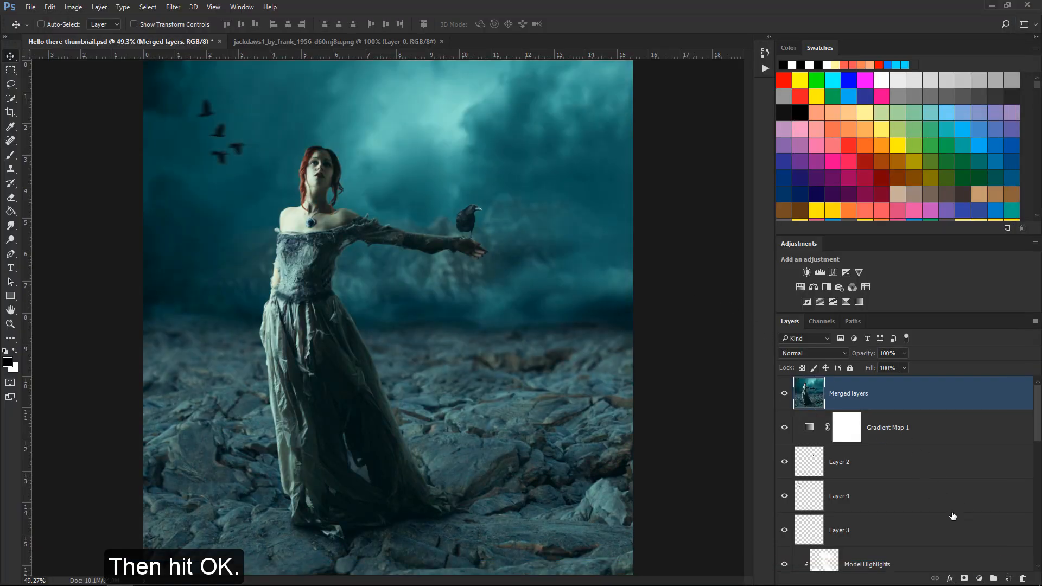
click(1008, 579)
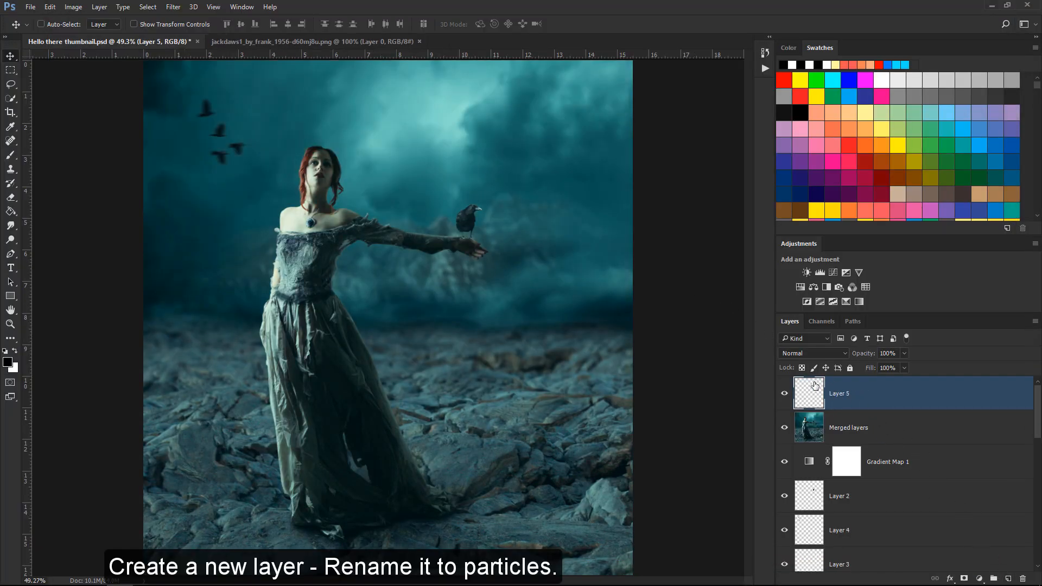
double_click(841, 394)
text(Particles)
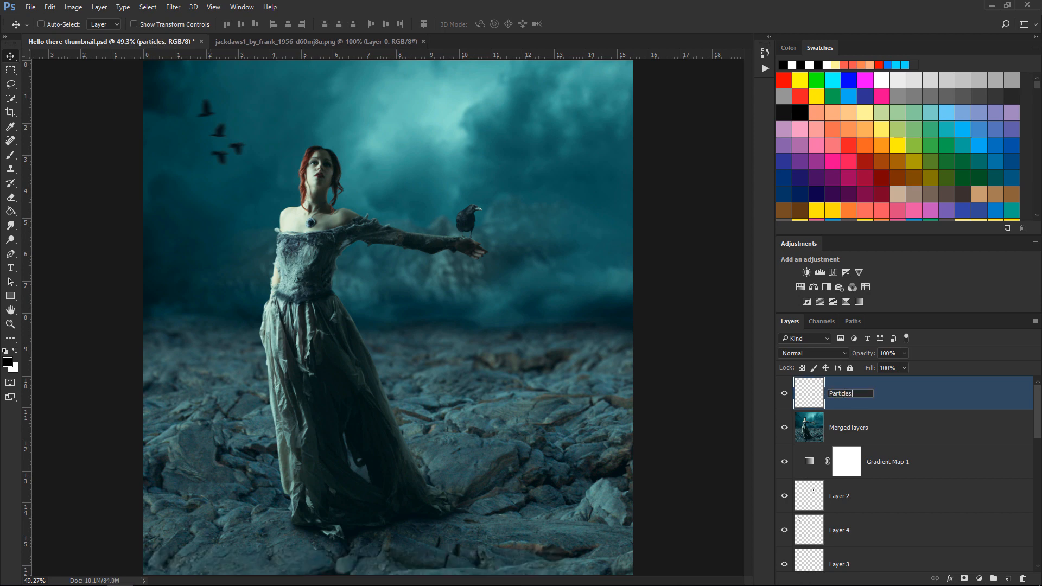
key(Return)
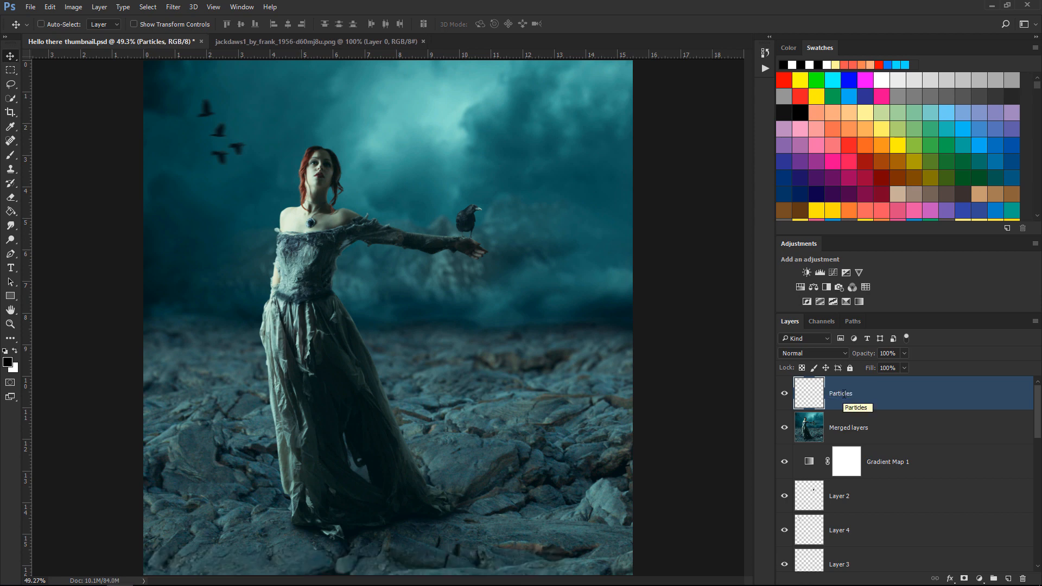
- Stamp white snow particles once over the whole image on the Particles layer, using a scattered-particle brush sized 2100 px
click(17, 352)
click(7, 156)
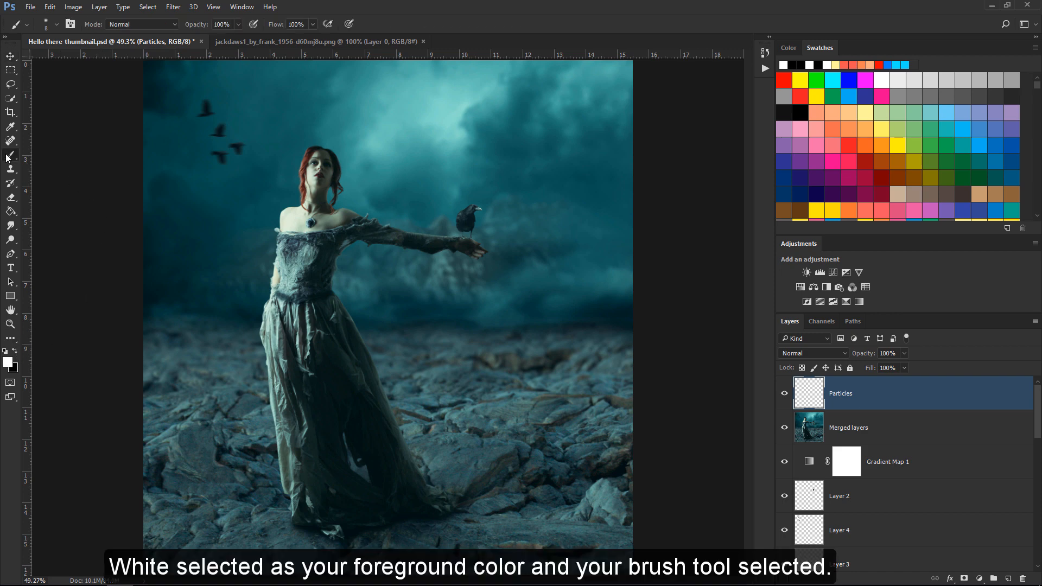
click(55, 25)
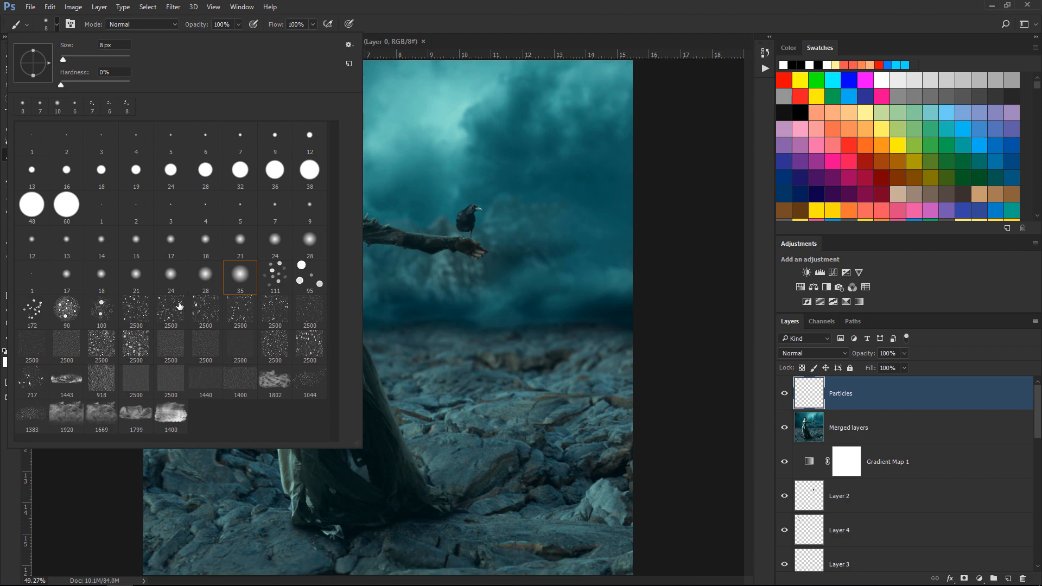
double_click(192, 321)
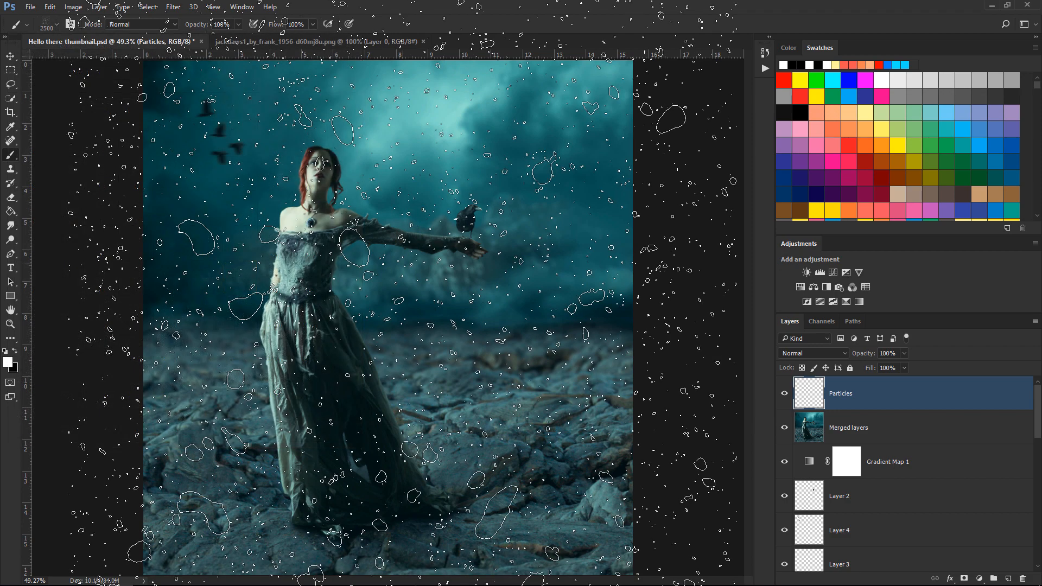
key(bracketleft)
key(bracketleft)
key(bracketleft)
key(bracketleft)
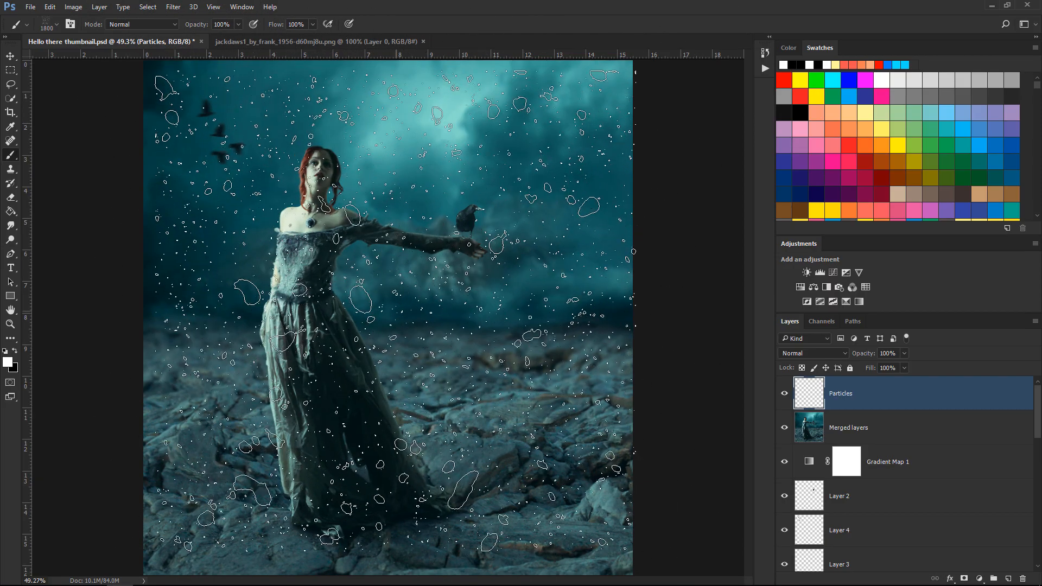
alt+scroll(389, 312, down, 3)
key(bracketright)
key(bracketright)
key(bracketright)
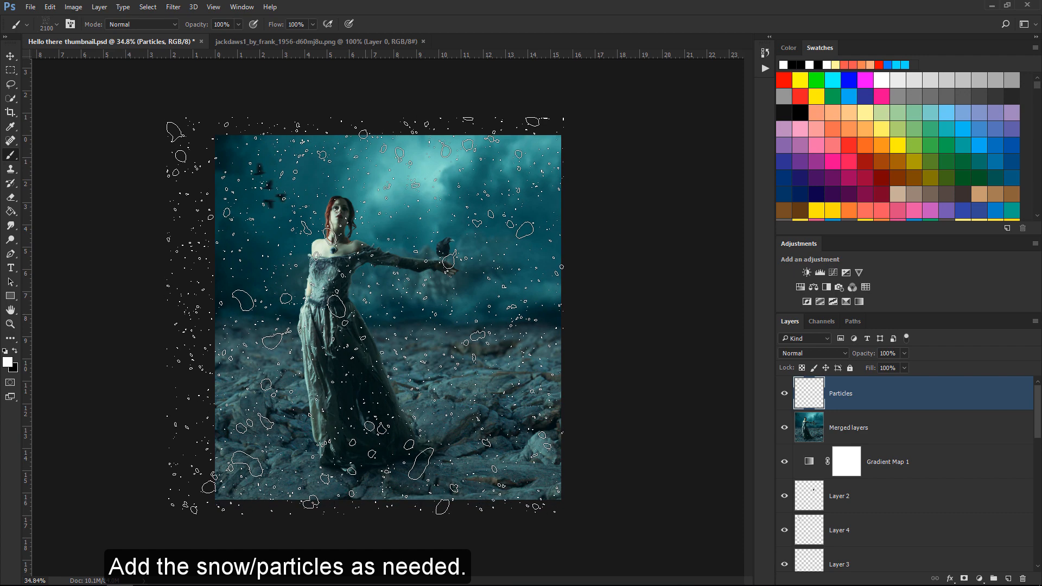
click(364, 322)
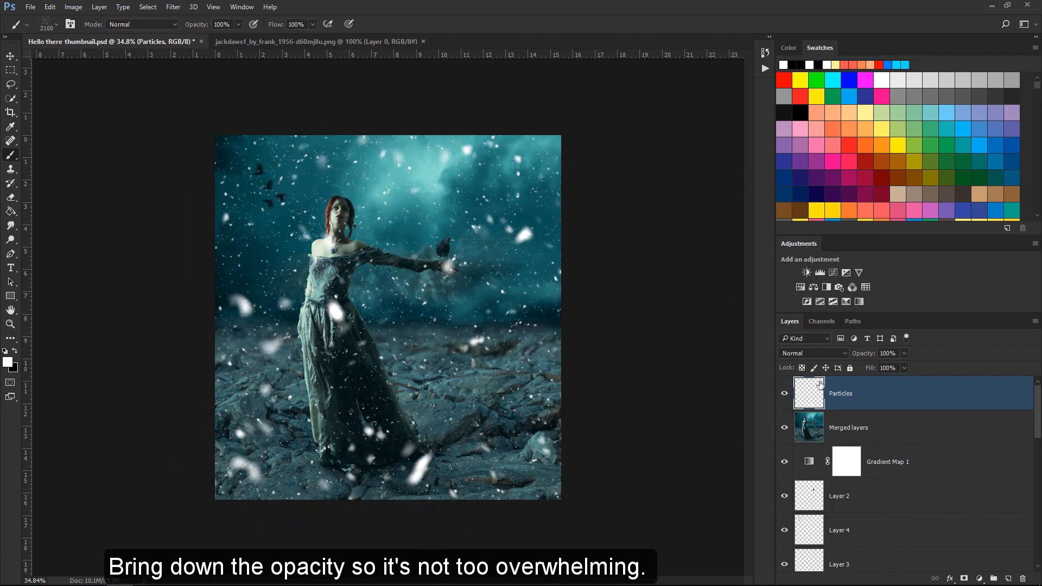
- Lower the opacity of the Particles layer to 21% and switch to the Move tool
drag(866, 355, 826, 354)
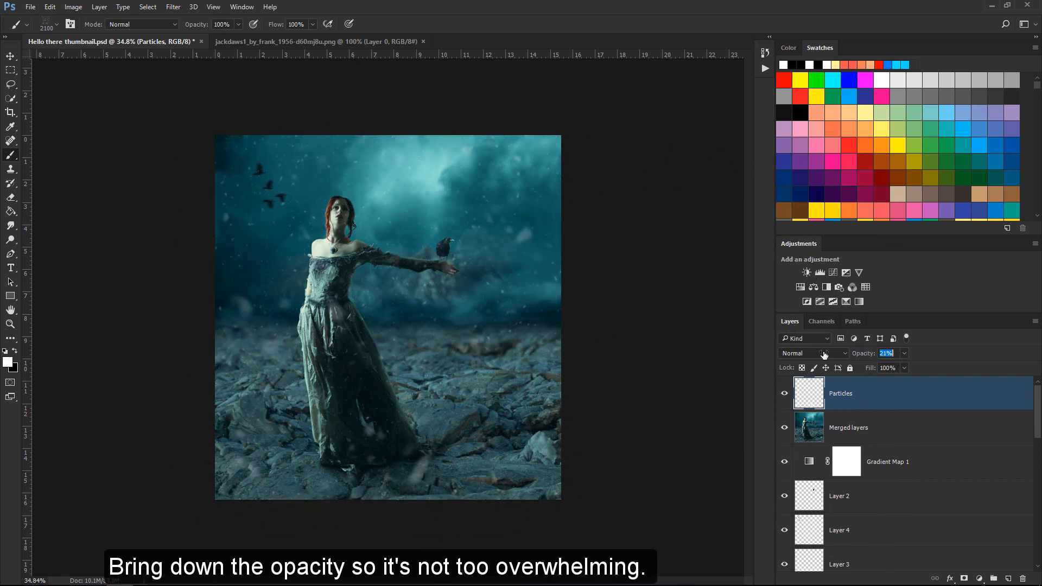
key(ctrl+plus)
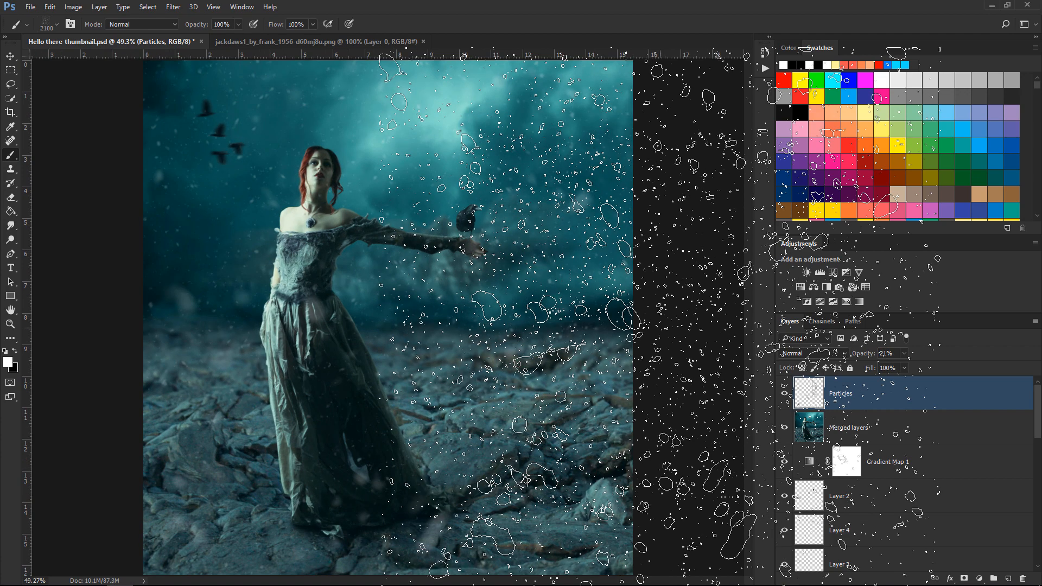
key(v)
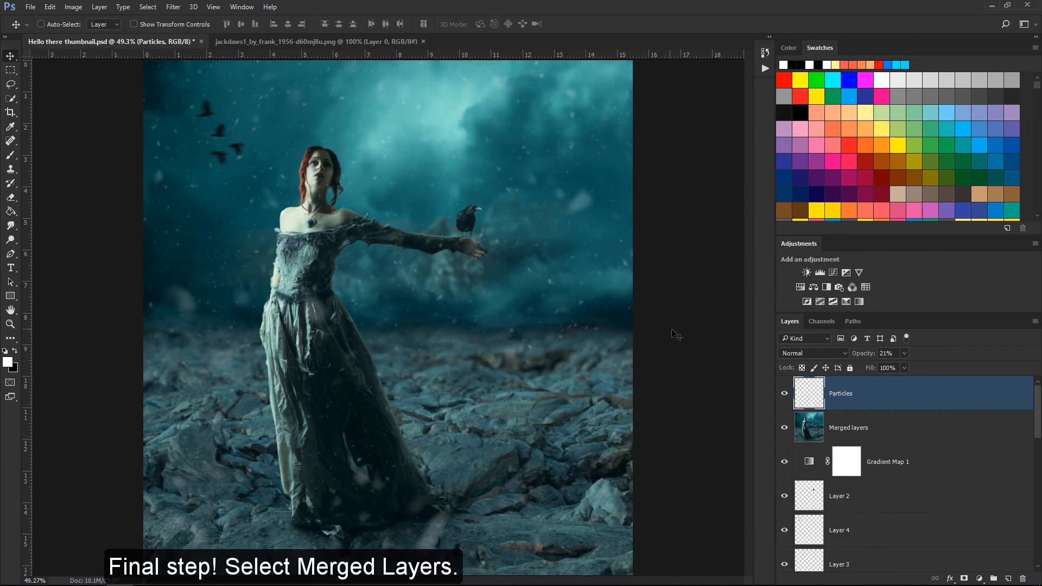
- Apply the Sharpen More filter to the Merged layers layer
click(860, 435)
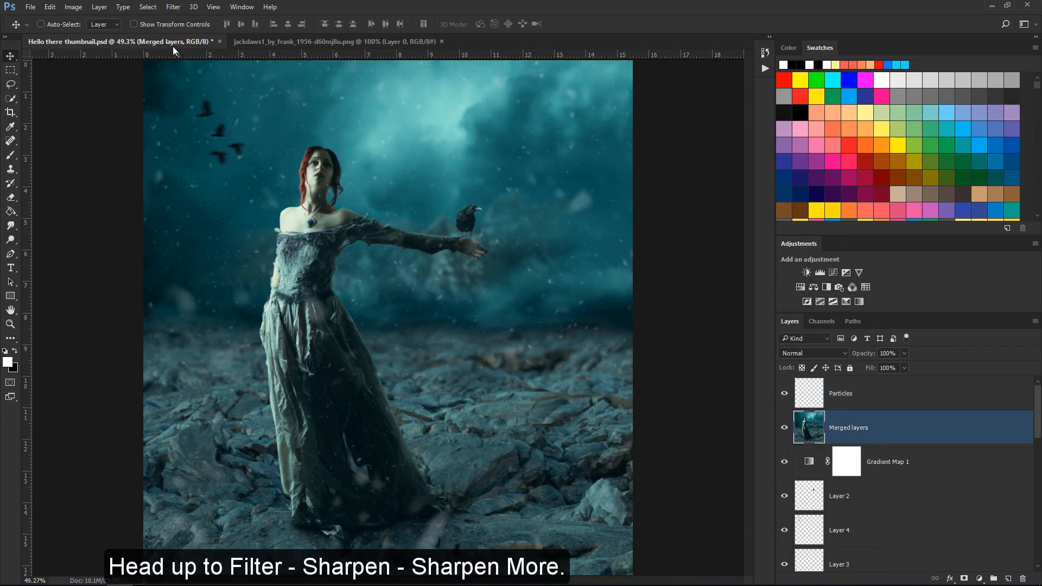
click(173, 7)
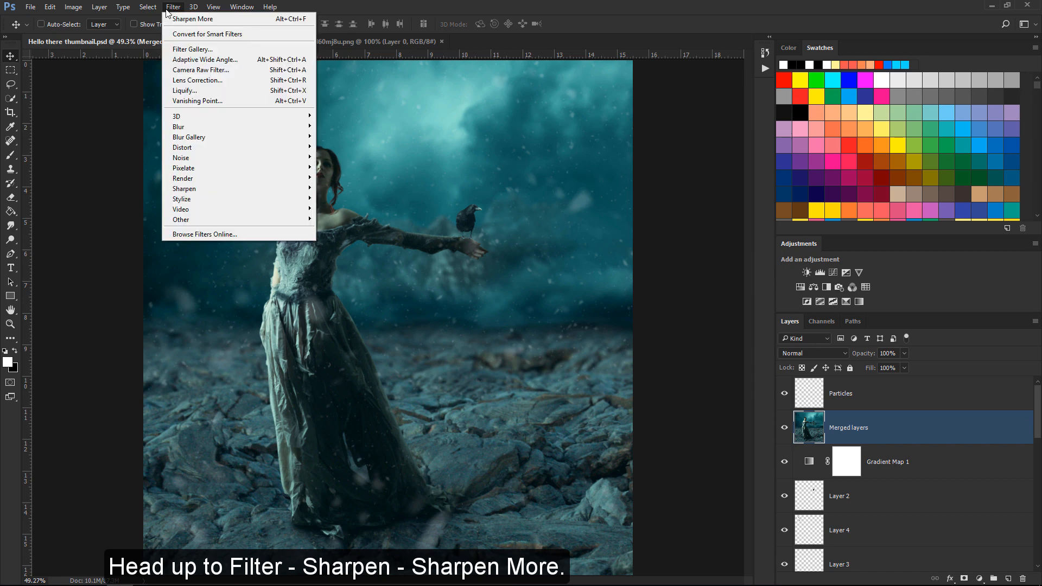
mouse_move(198, 190)
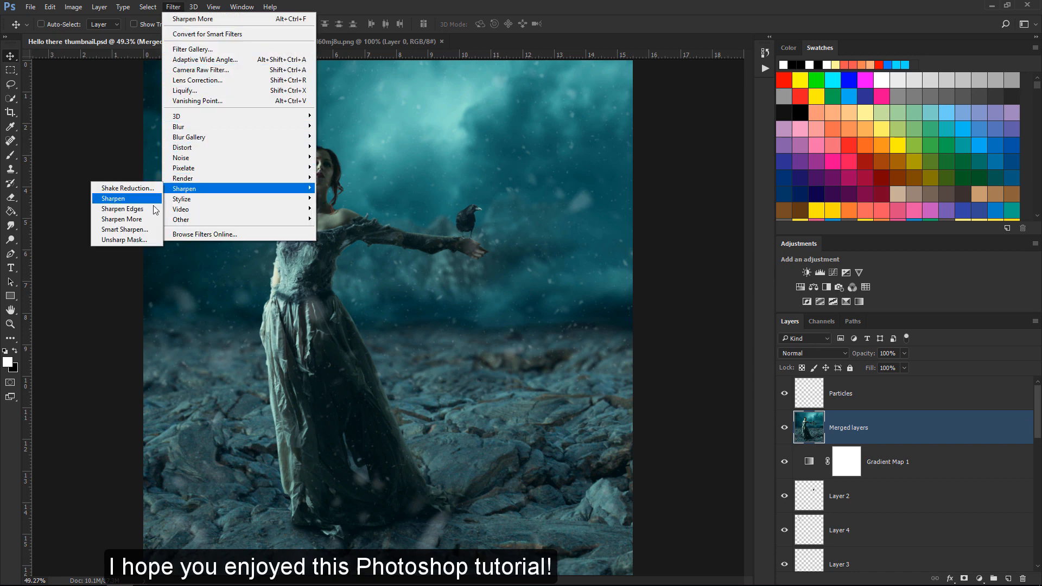
click(156, 222)
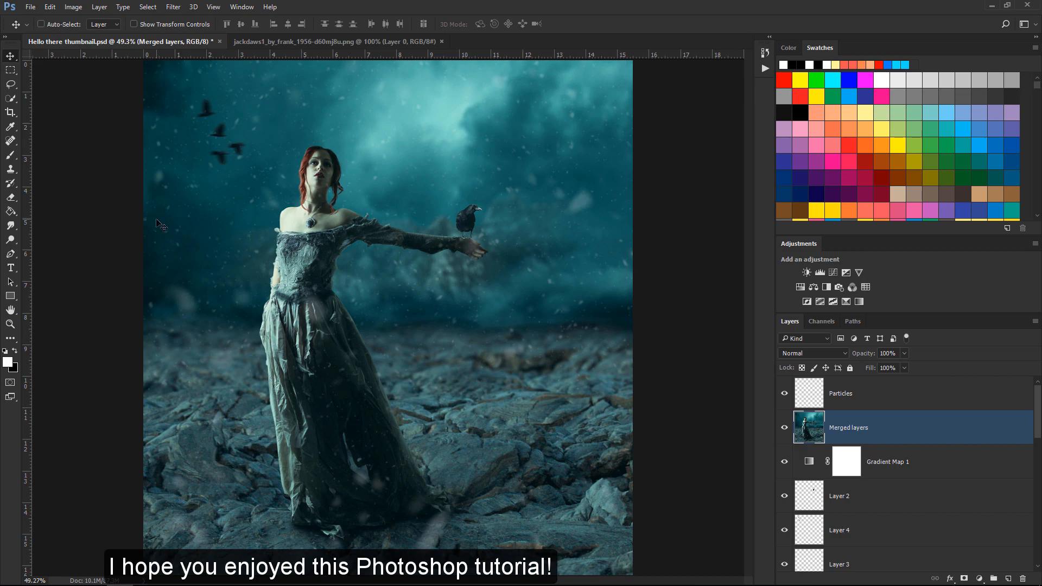